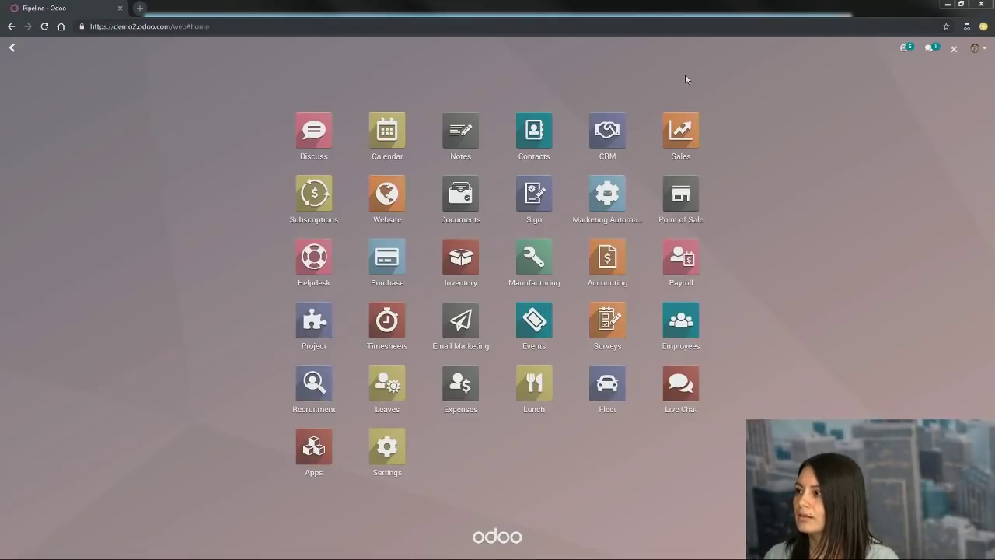
Show the browser full screen, view the Manage access rights option in Settings, and return to the app overview
key("F11")
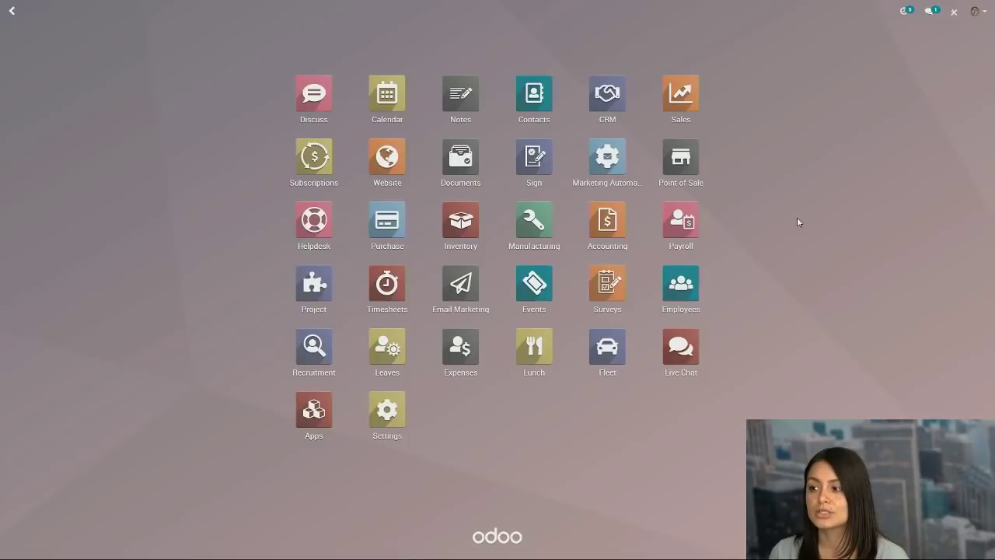
left_click(384, 418)
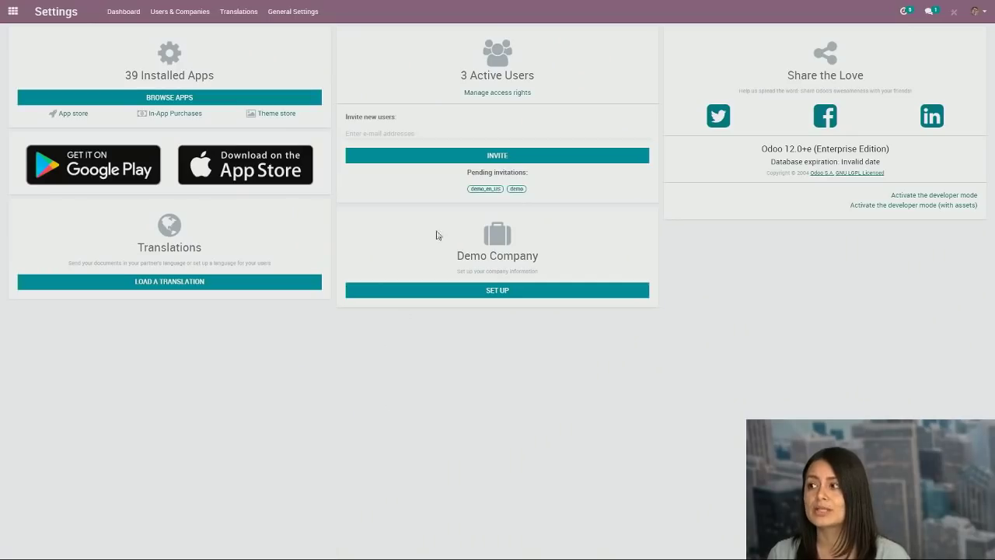
left_click_drag(461, 94, 531, 97)
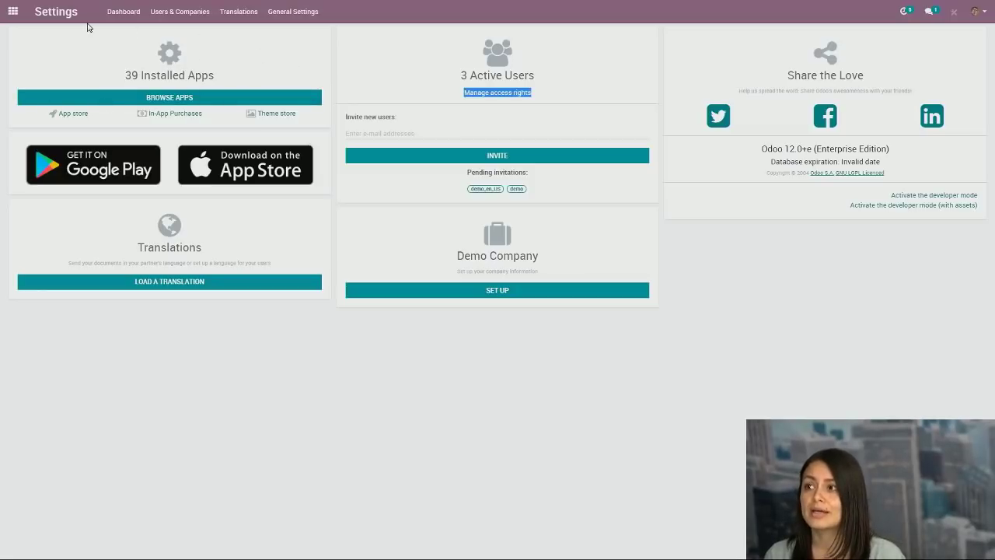
left_click(12, 11)
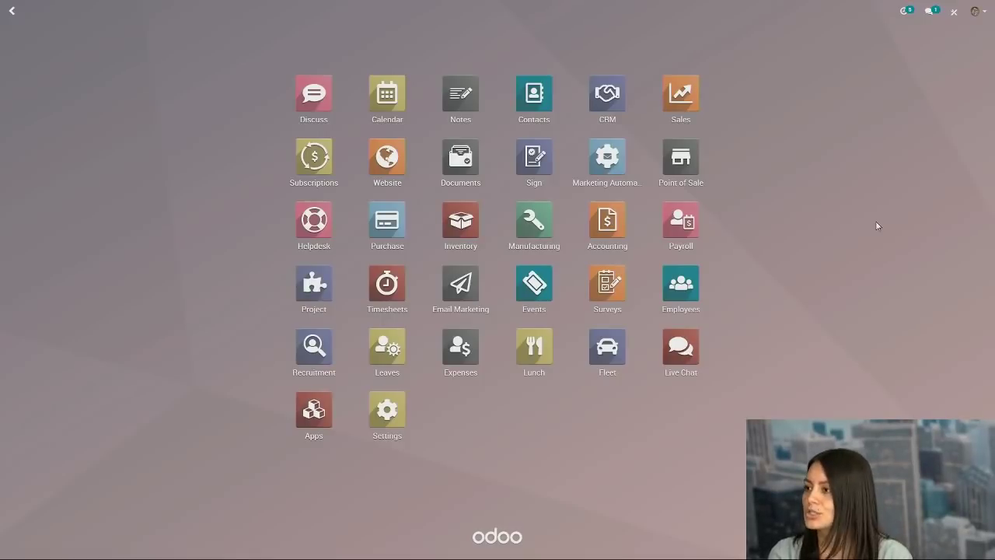
Search the apps for "sale", open the CRM Sales Teams list, and look through the Sales, Reporting and Configuration options
type("sale")
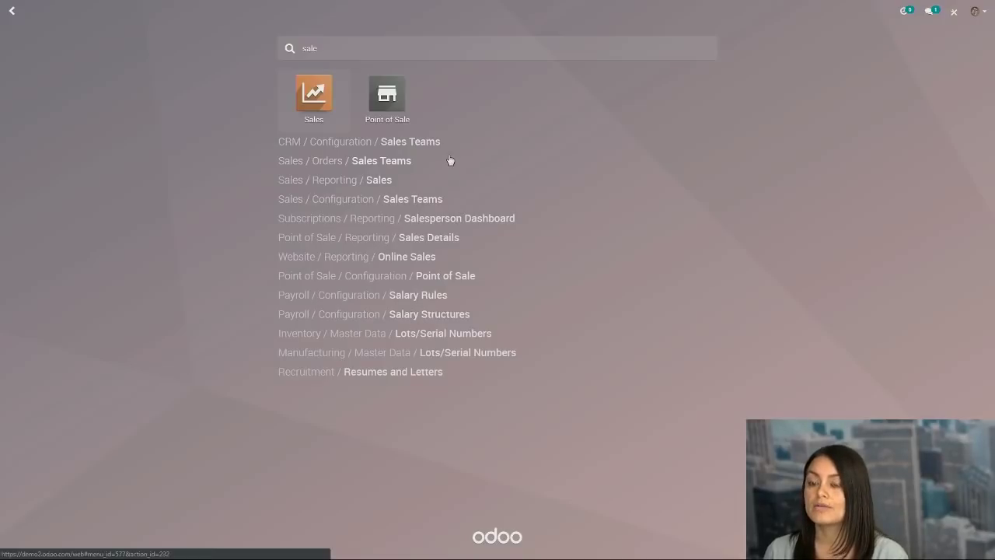
left_click(411, 147)
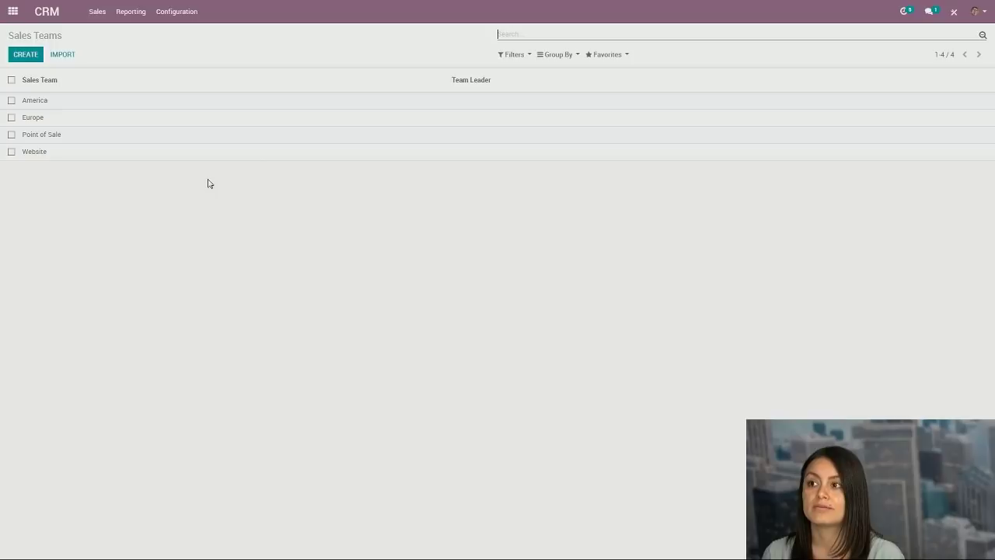
left_click(98, 12)
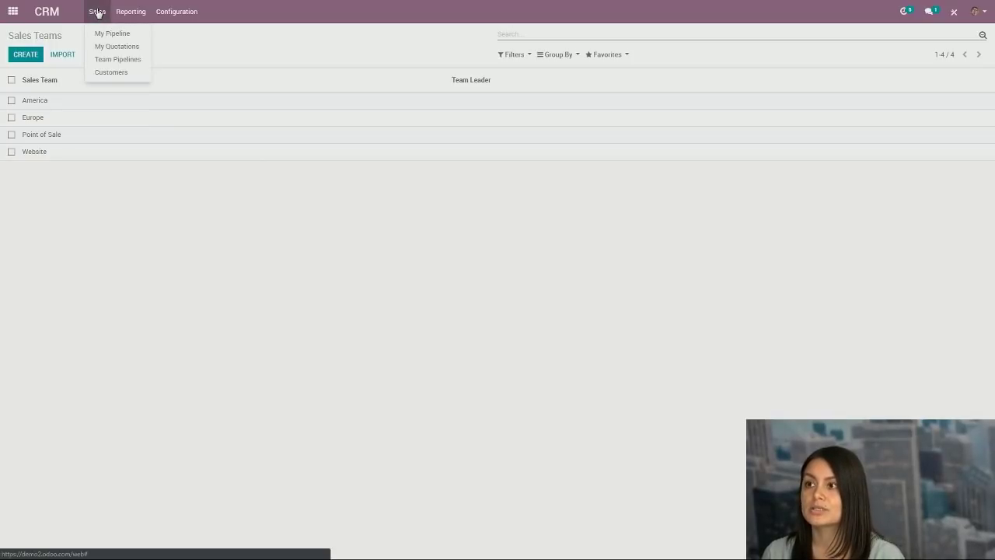
left_click(127, 12)
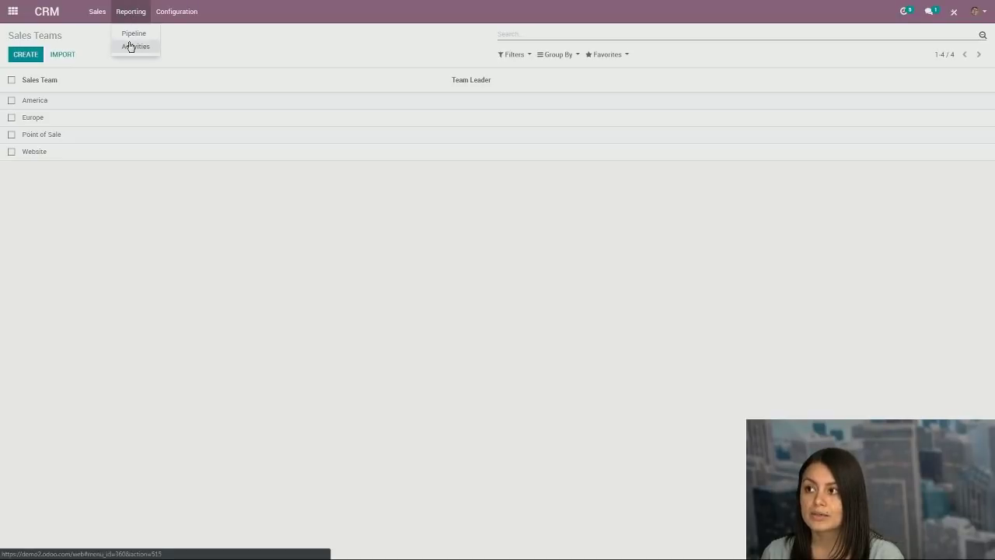
left_click(169, 17)
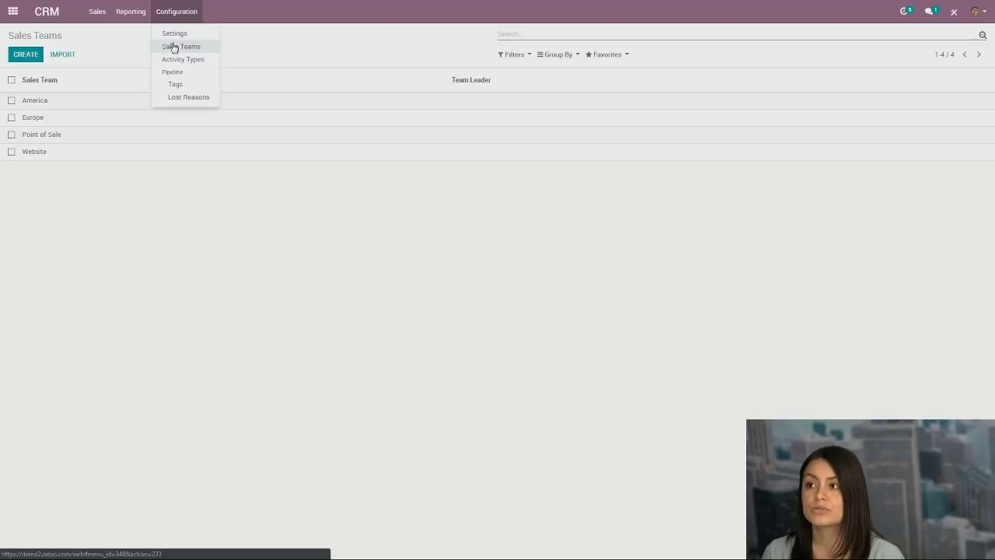
Return to the app overview, search for "my", and open CRM's My Pipeline as a list
left_click(10, 13)
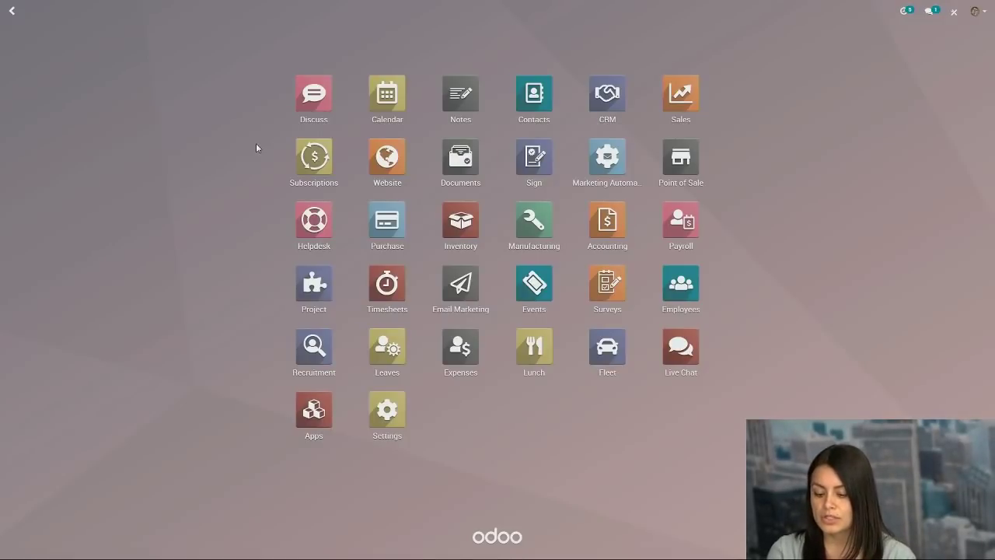
type("my")
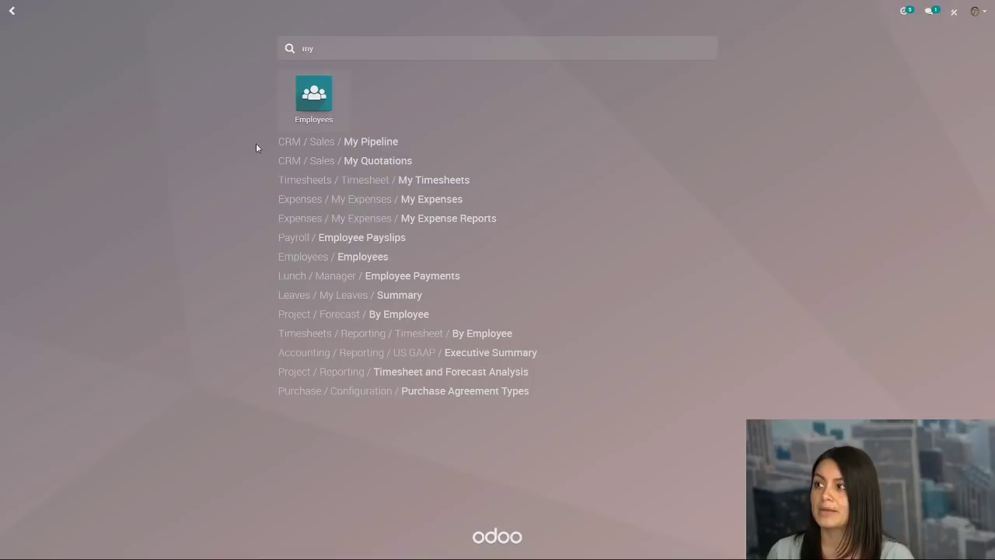
left_click(318, 146)
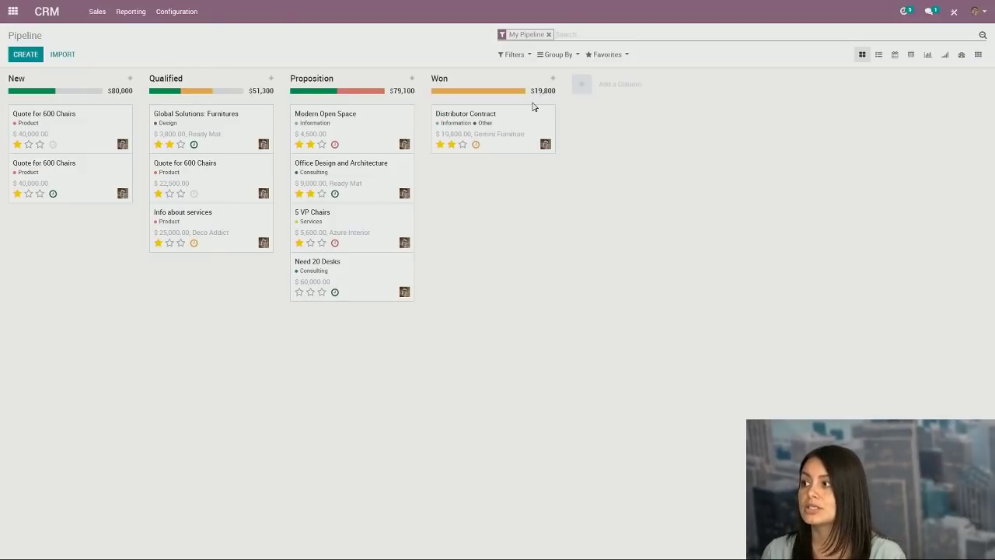
left_click(880, 55)
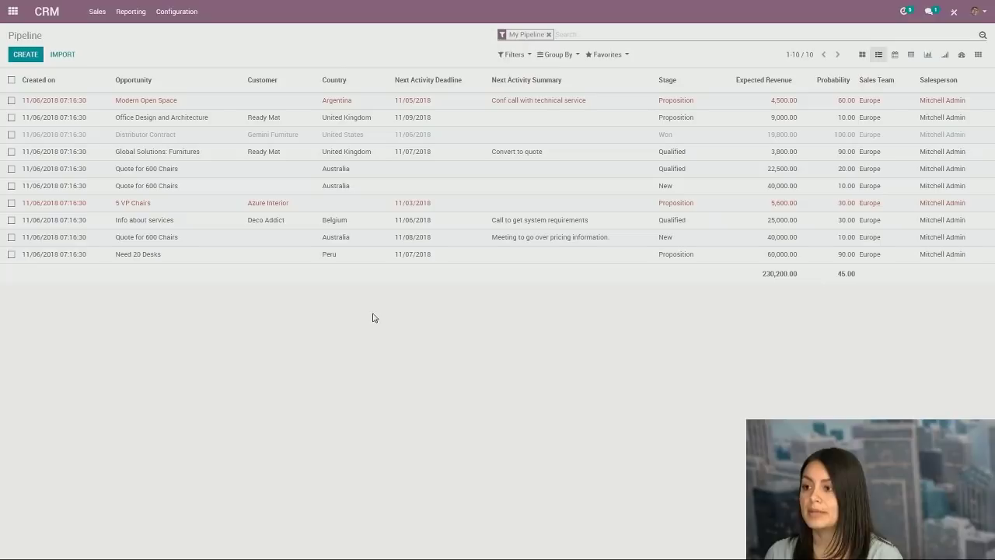
Try the Unassigned, Won and Lost filters on the pipeline list and remove each one again
left_click(516, 55)
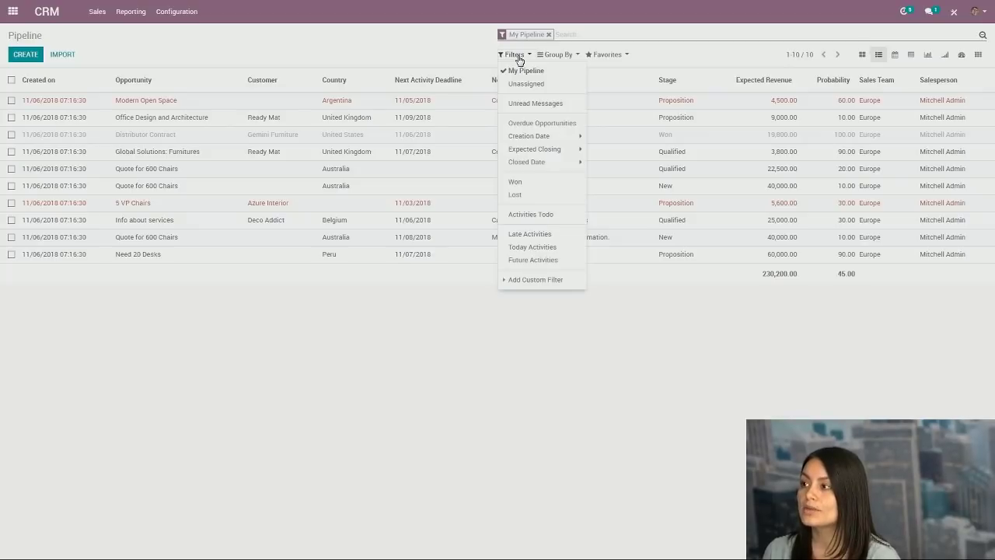
left_click(560, 85)
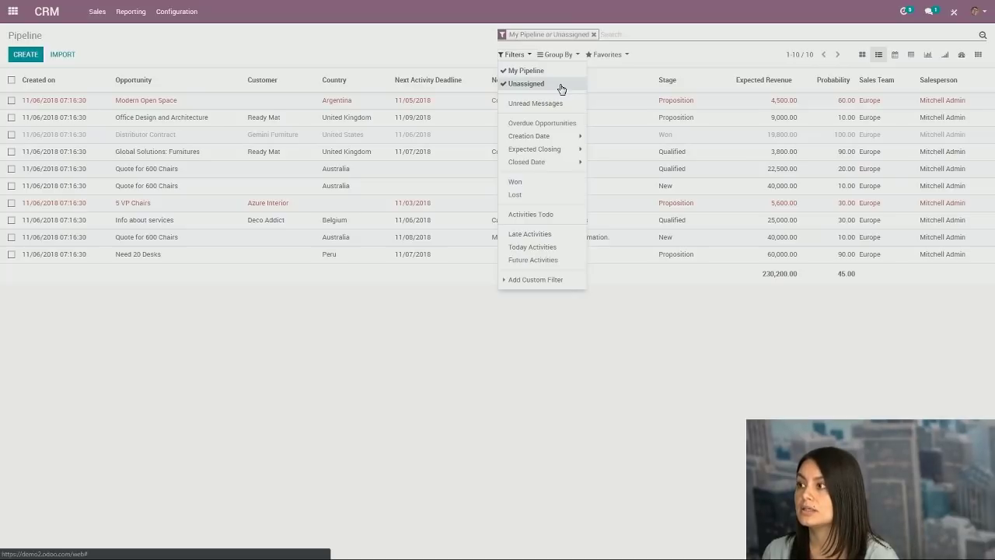
left_click(559, 86)
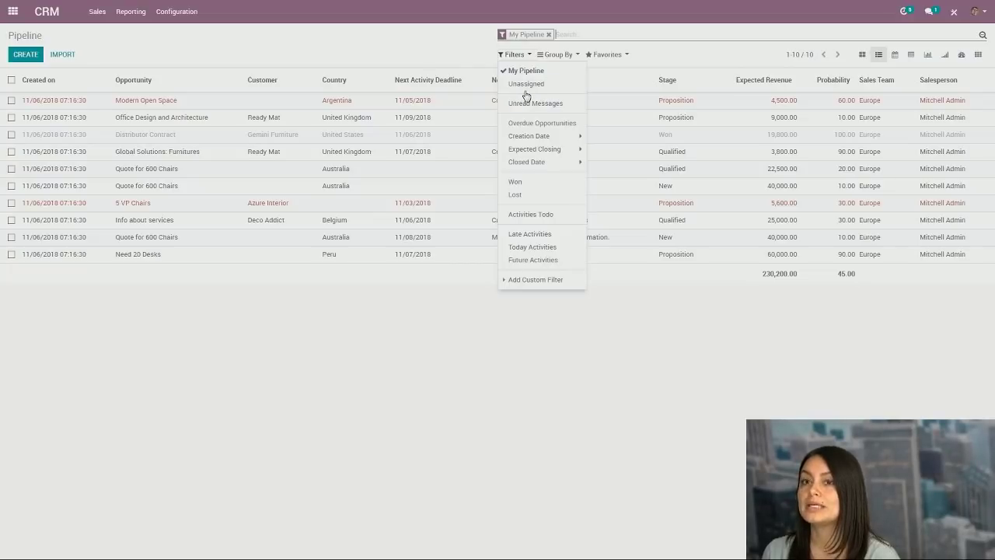
left_click(526, 187)
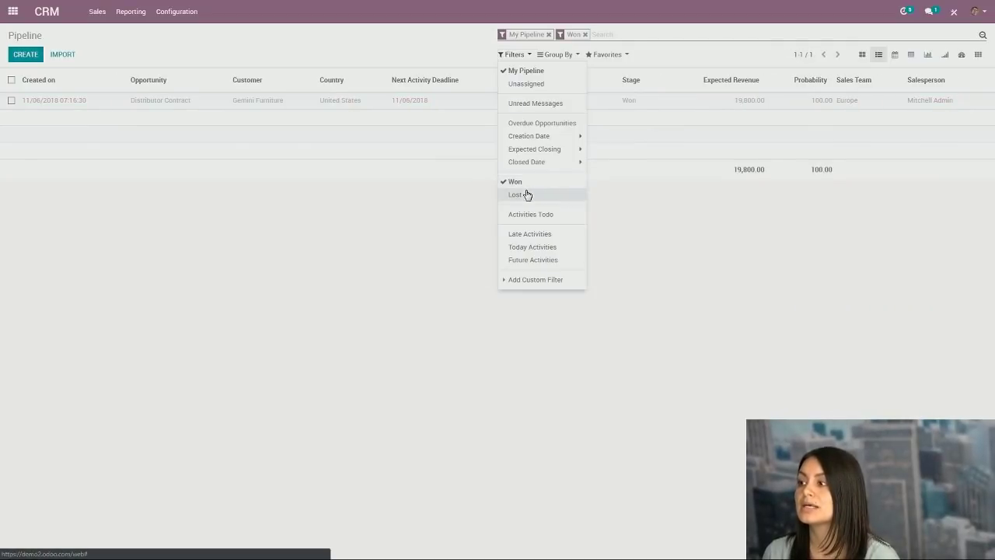
left_click(527, 195)
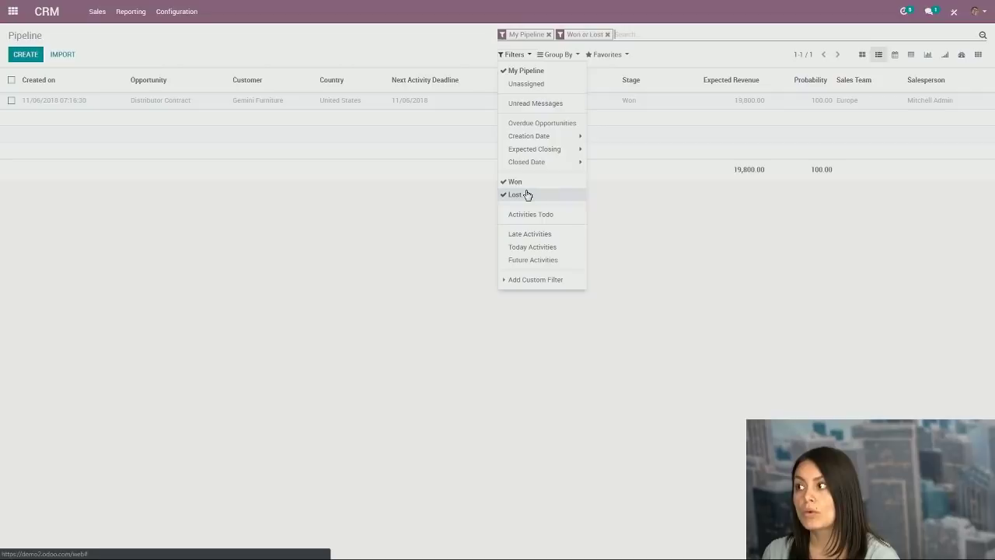
left_click(527, 195)
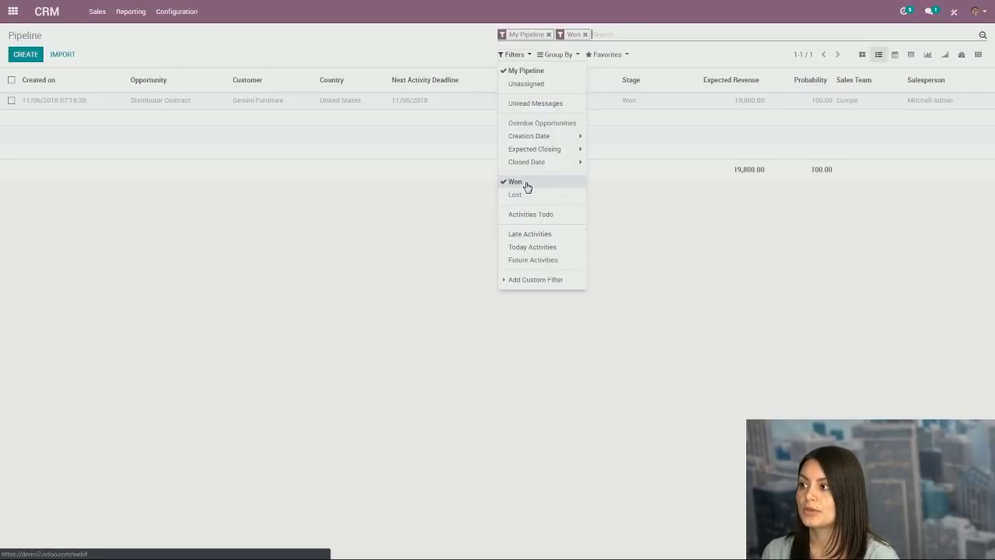
left_click(527, 183)
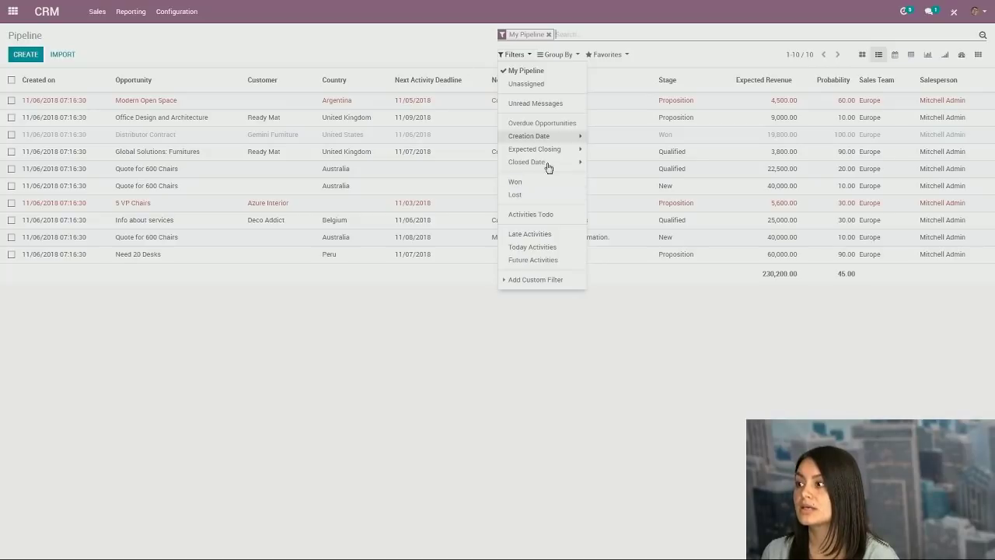
Filter the pipeline list by Late Activities or Today Activities, with the custom filter section expanded
left_click(546, 280)
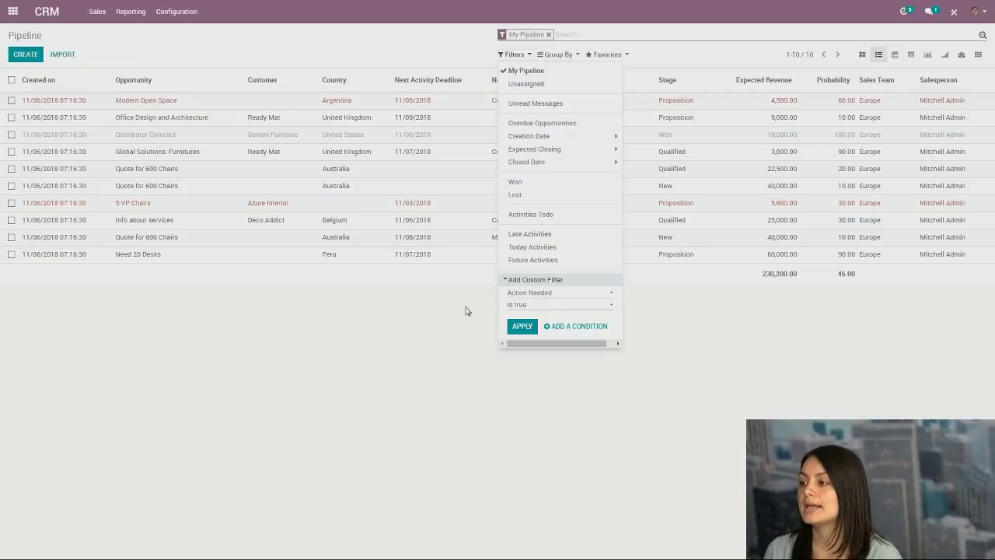
left_click(532, 236)
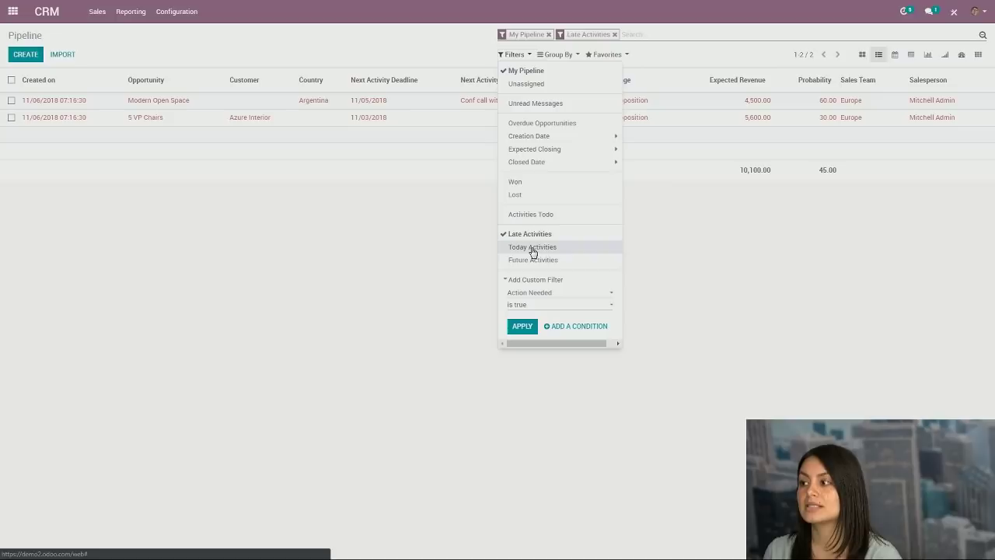
left_click(533, 247)
left_click(411, 259)
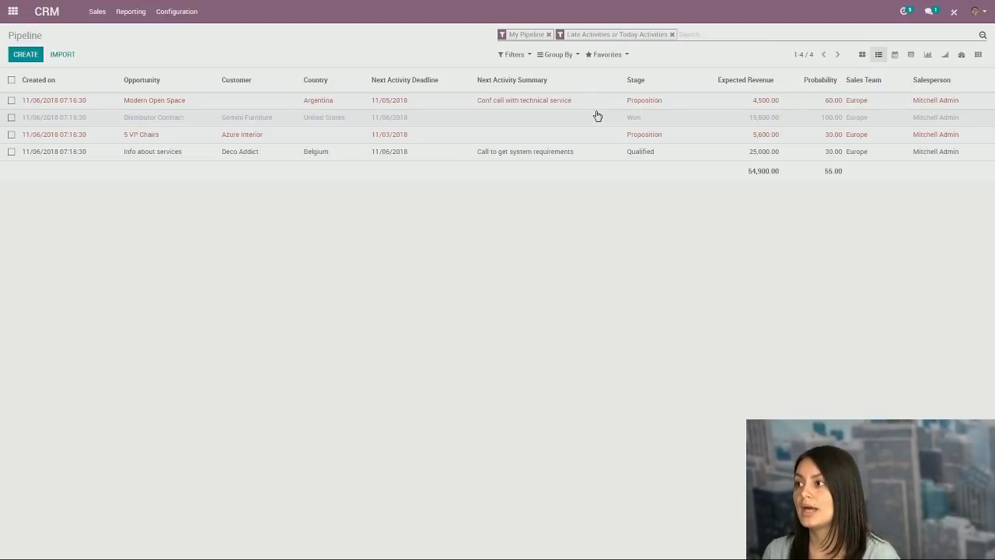
Apply a custom filter to the pipeline list for opportunities whose Stage doesn't contain "won"
left_click(516, 55)
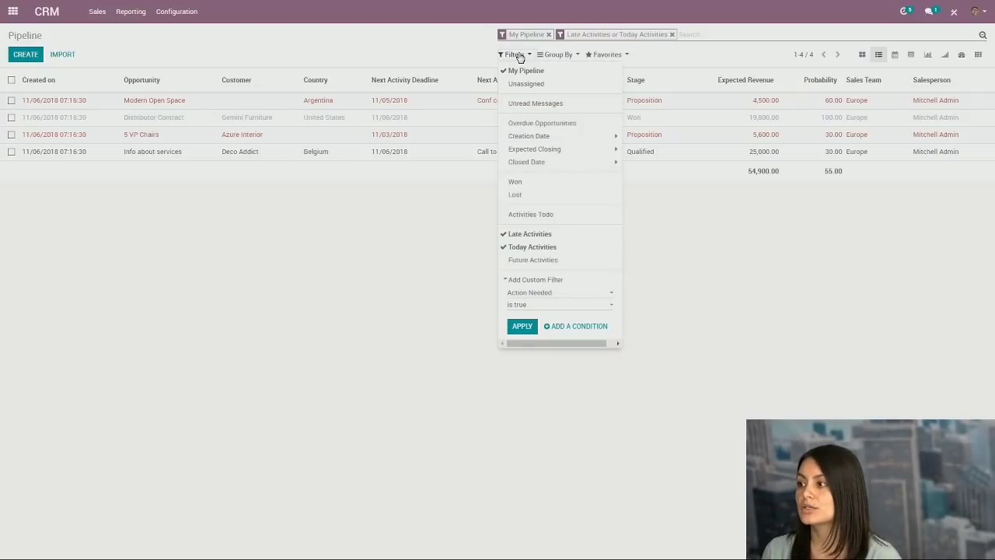
left_click(533, 294)
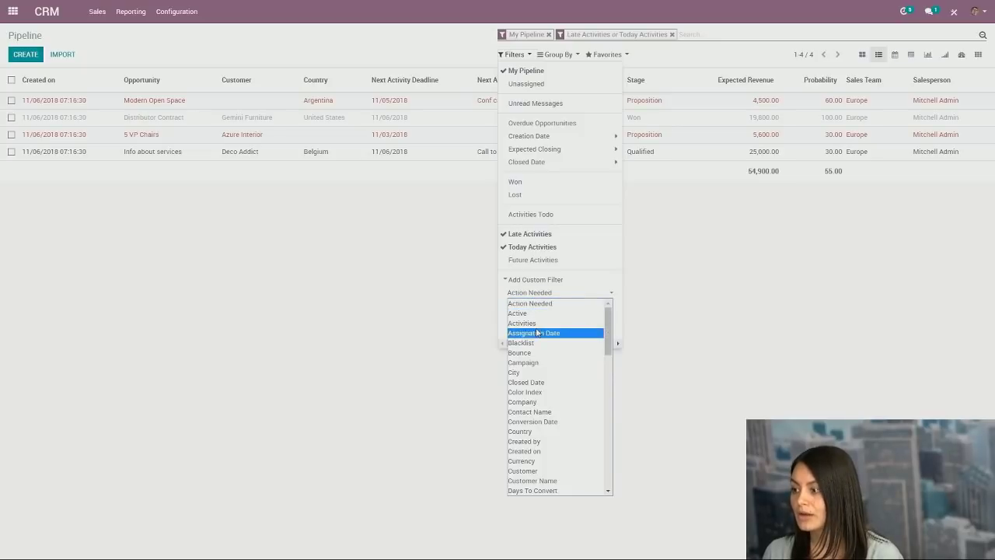
scroll(542, 347, "down", 3)
scroll(542, 348, "down", 3)
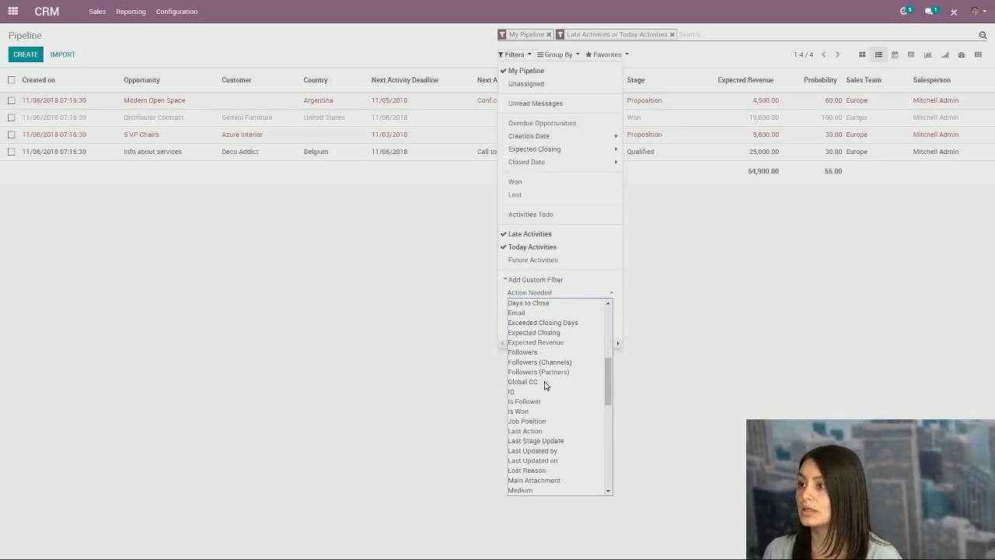
scroll(545, 385, "down", 3)
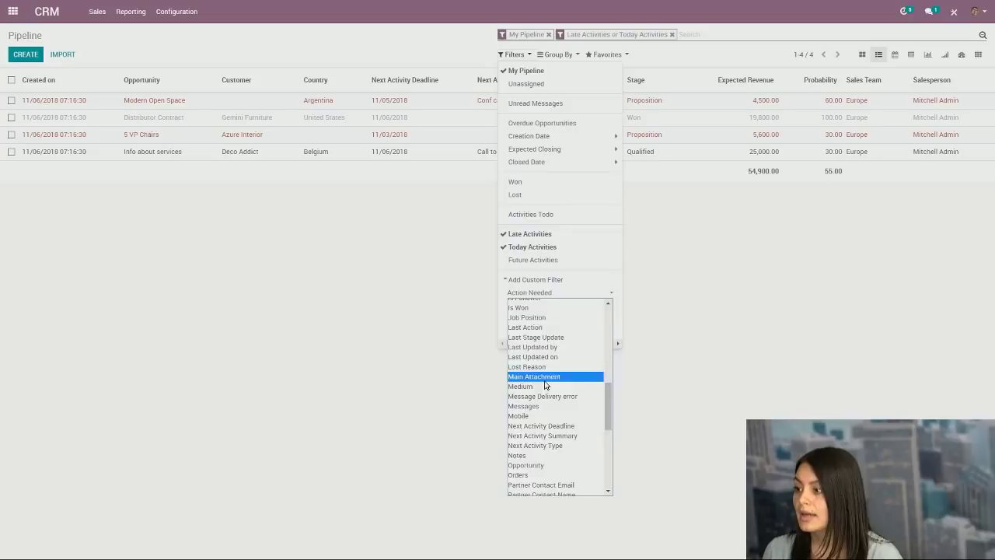
scroll(545, 385, "down", 3)
scroll(545, 385, "down", 3)
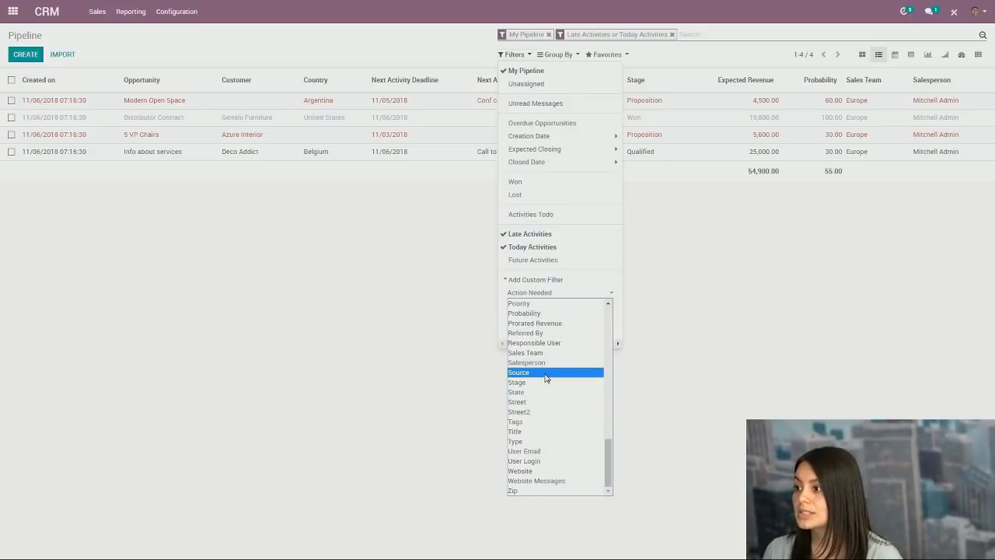
left_click(545, 383)
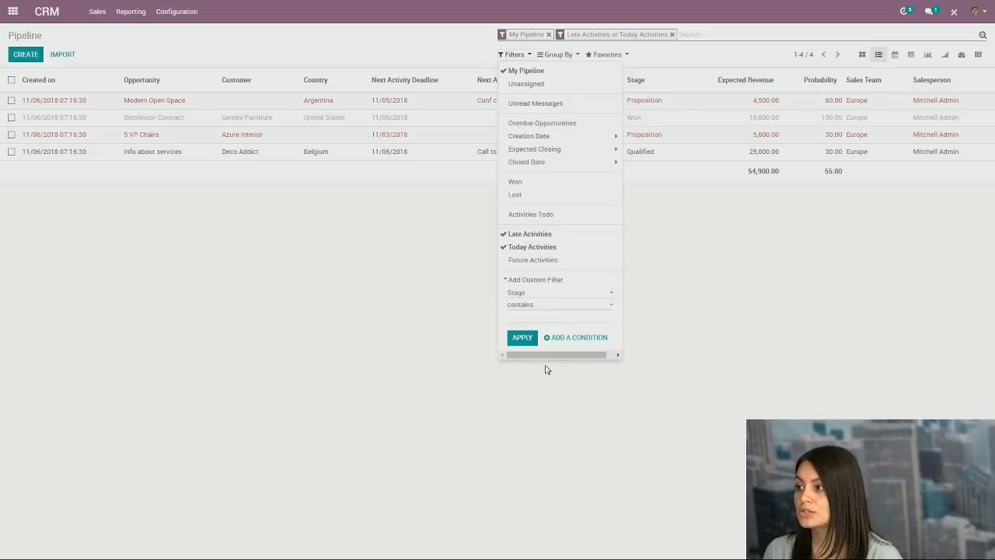
left_click(544, 311)
left_click(542, 325)
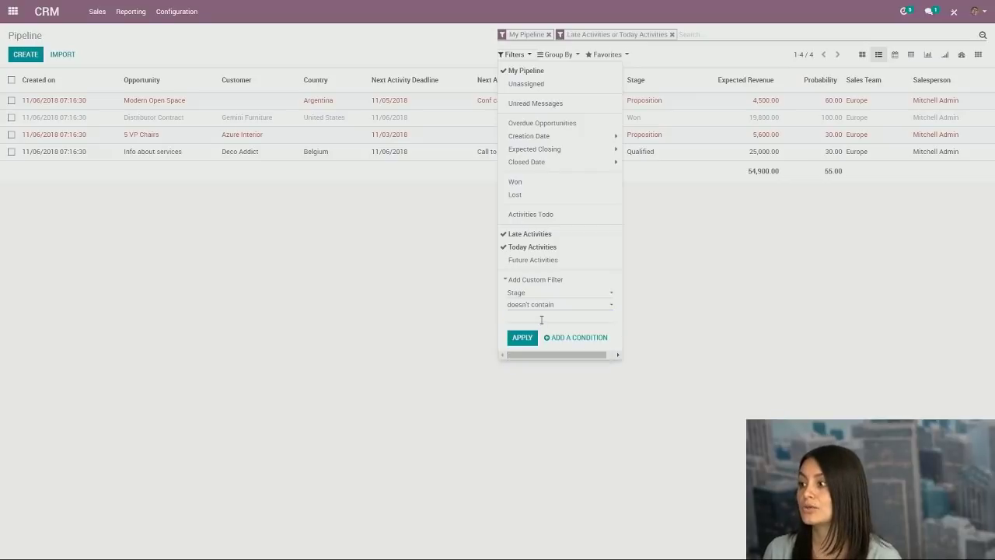
type("won")
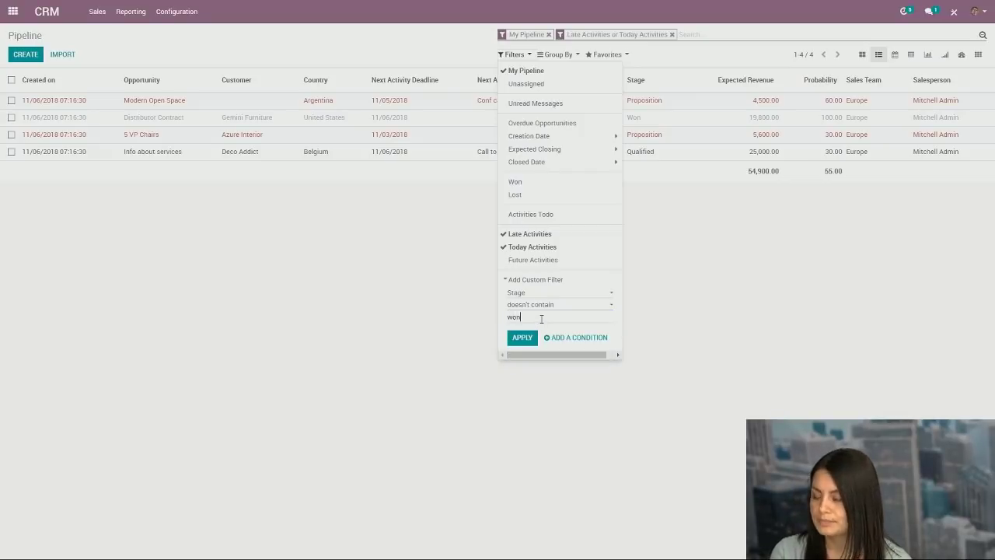
left_click(529, 339)
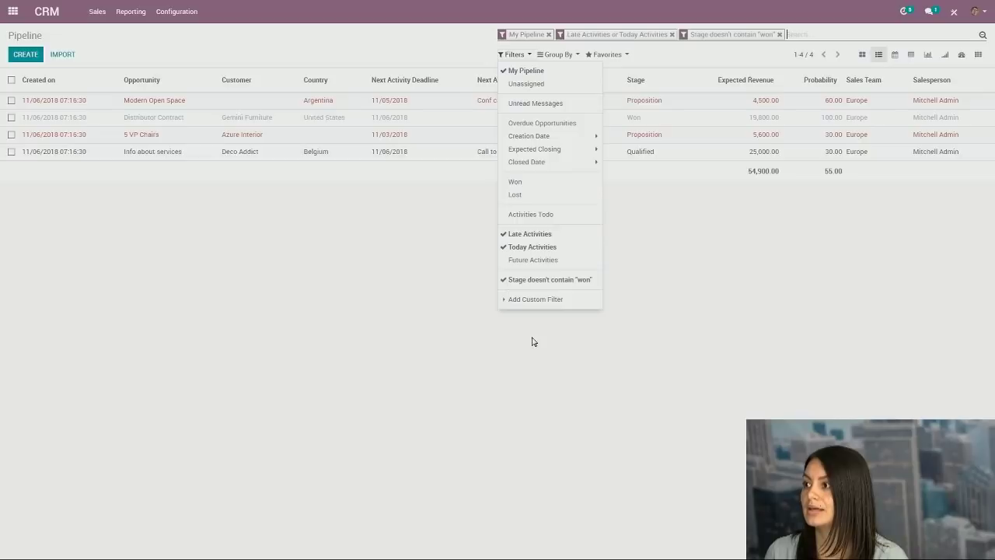
left_click(405, 326)
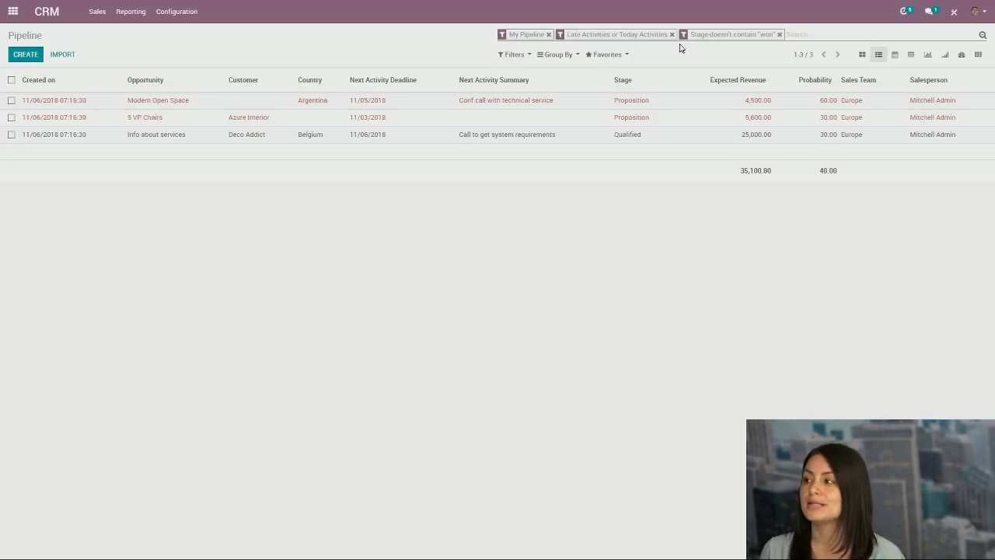
Save the current pipeline search as a favorite named "Today's Activities" that is used by default
left_click(615, 56)
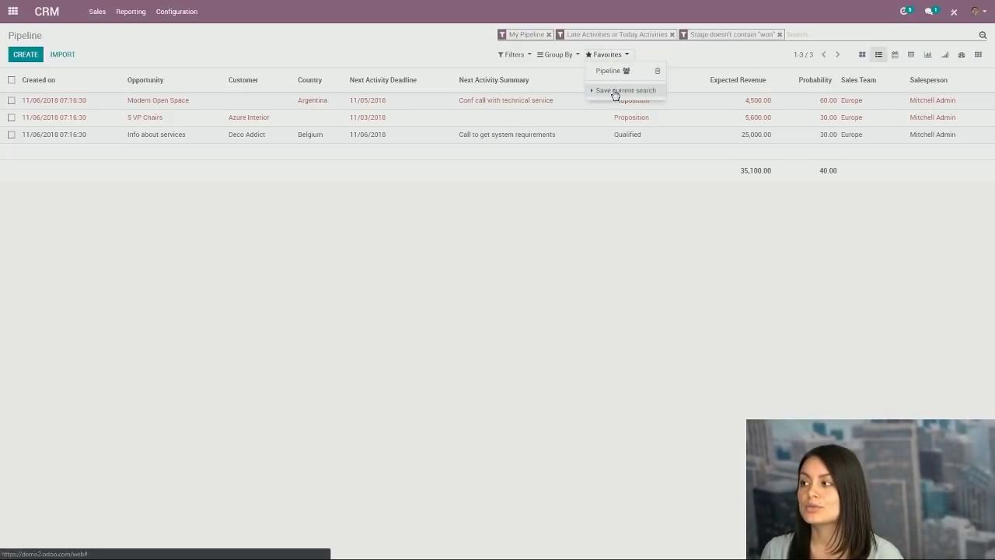
left_click(615, 91)
left_click_drag(633, 104, 584, 107)
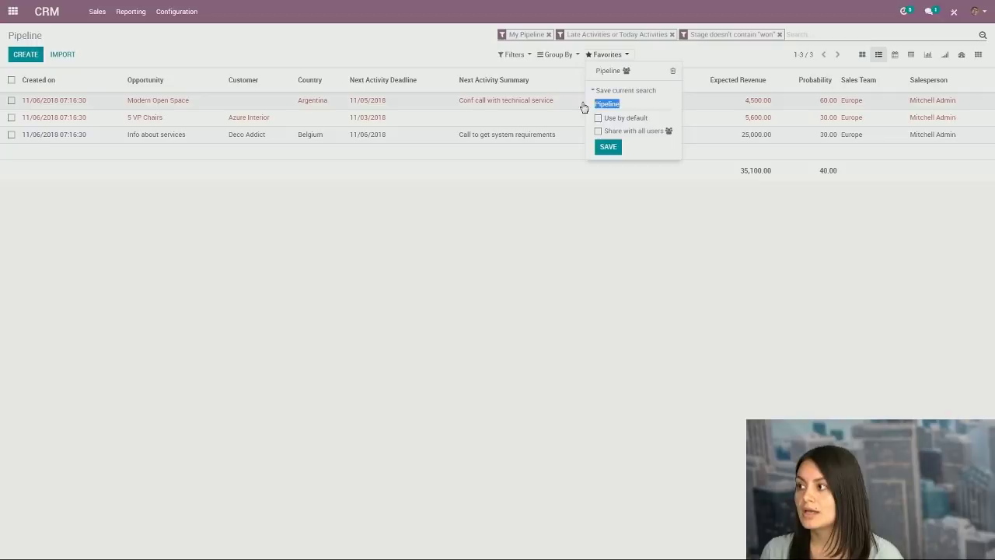
type("Toda")
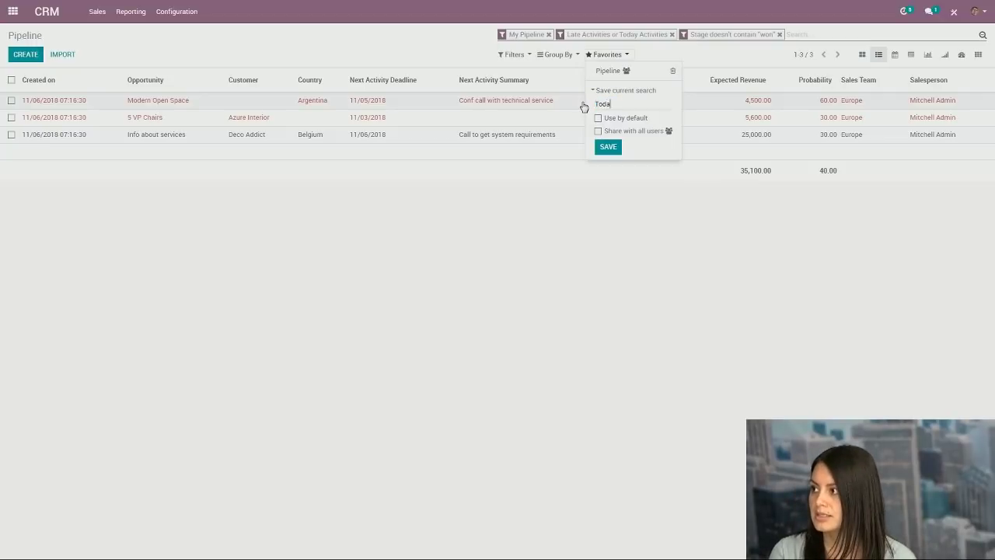
type("y's ac")
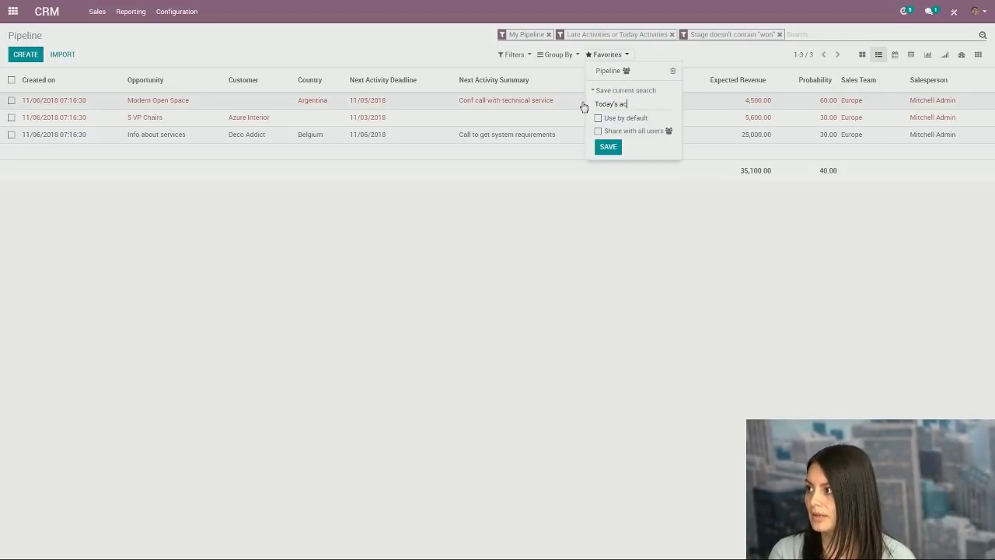
type("Ac")
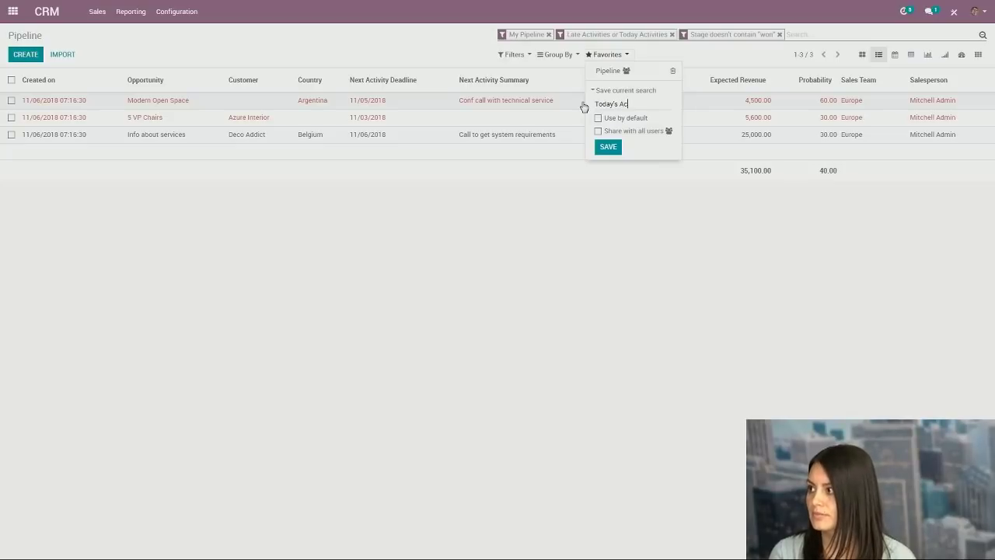
type("tivities")
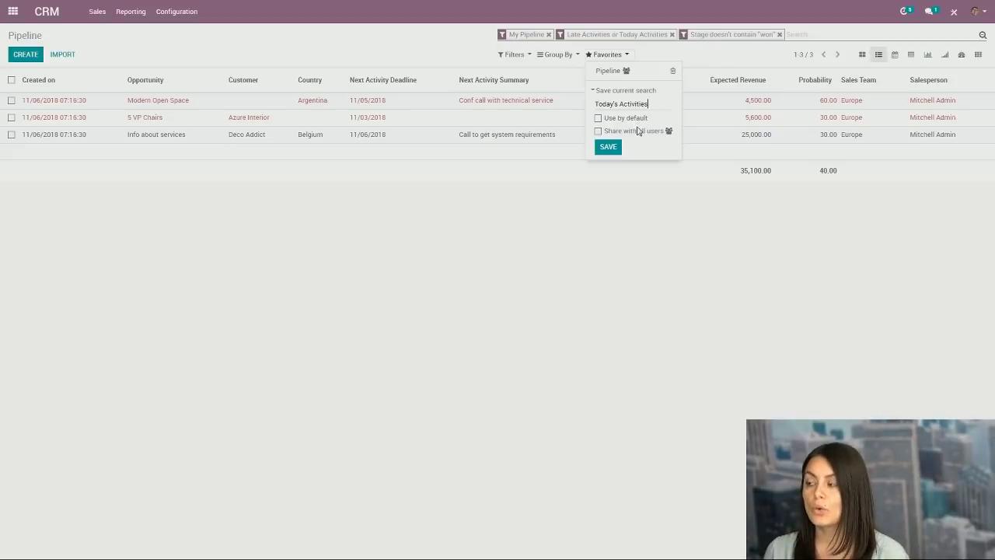
left_click(598, 119)
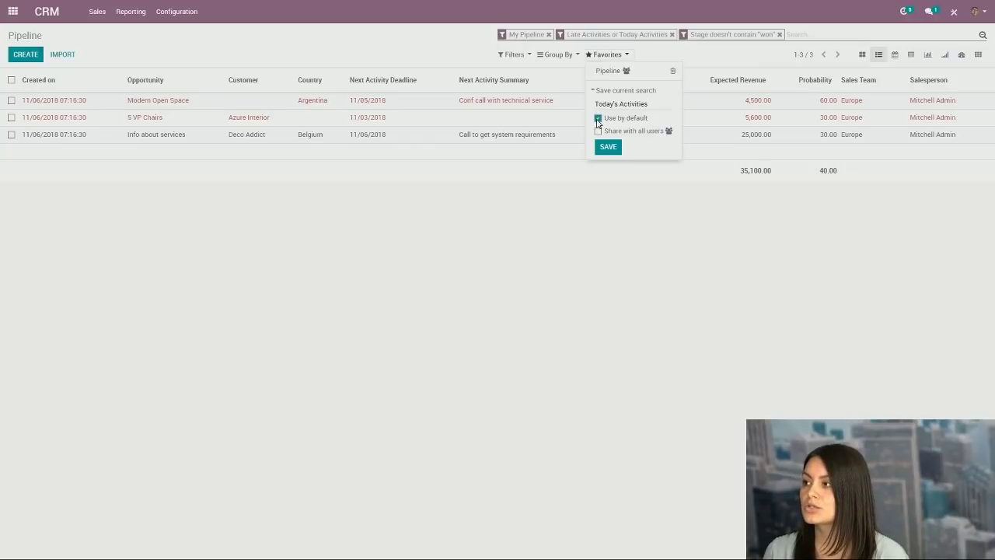
left_click(607, 148)
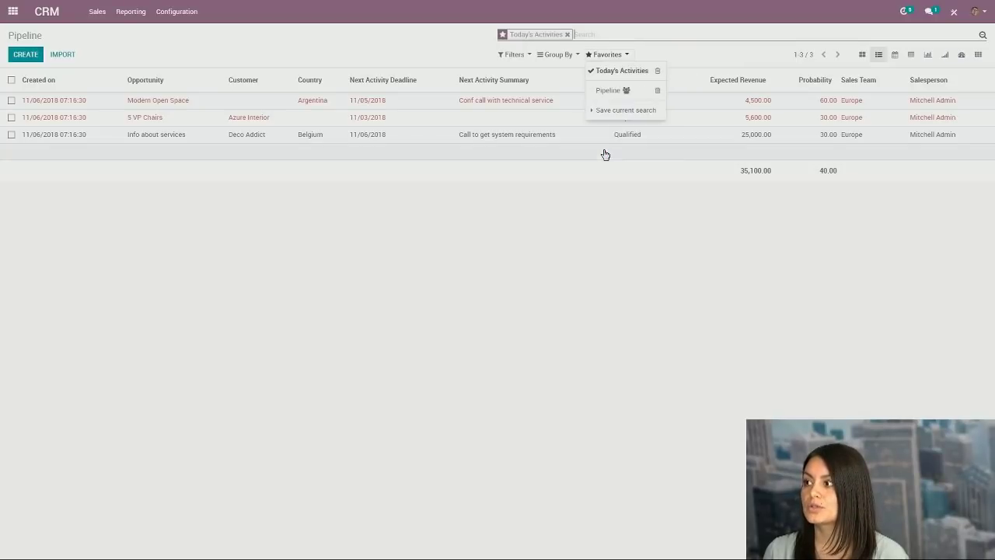
left_click(461, 264)
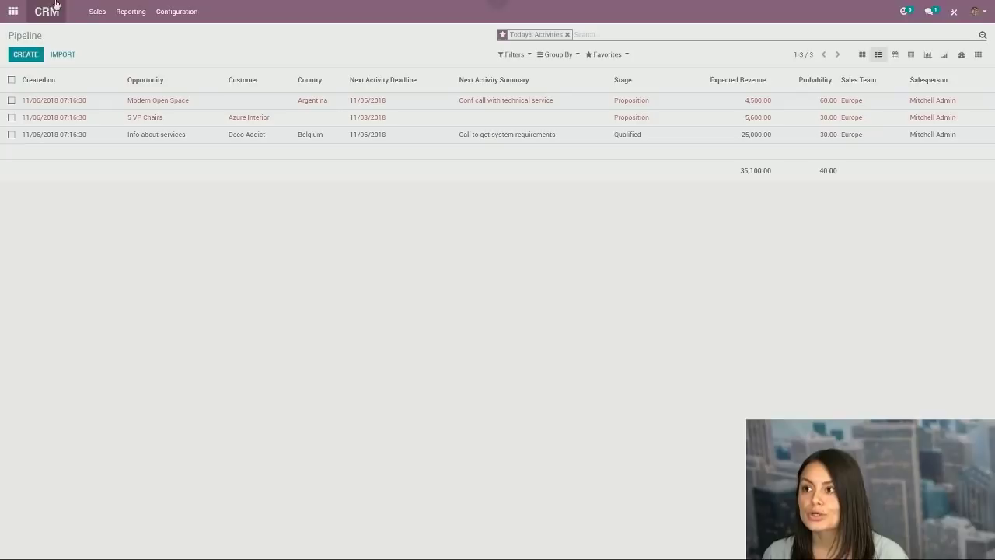
Return to the app overview, search for "my pi", and open CRM's My Pipeline in list view
left_click(12, 10)
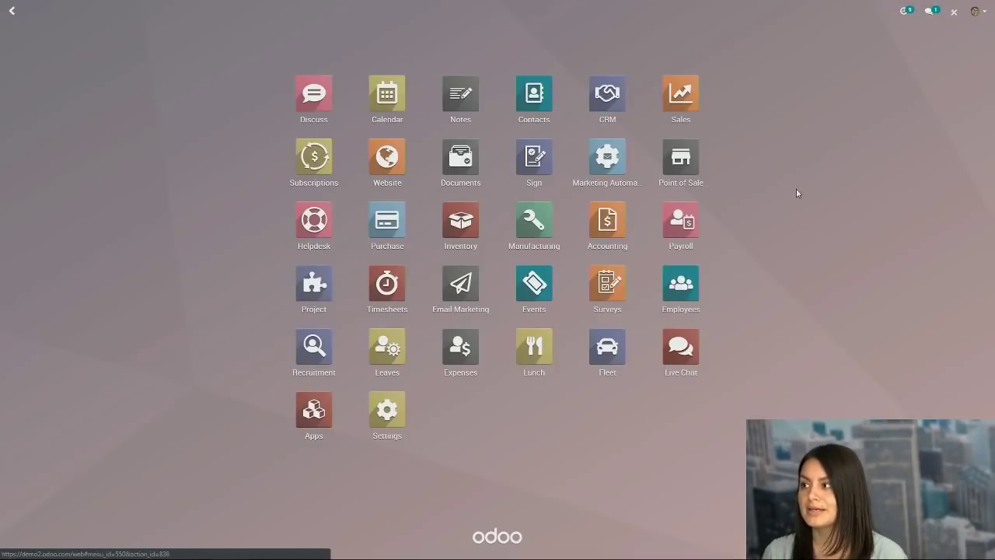
type("my")
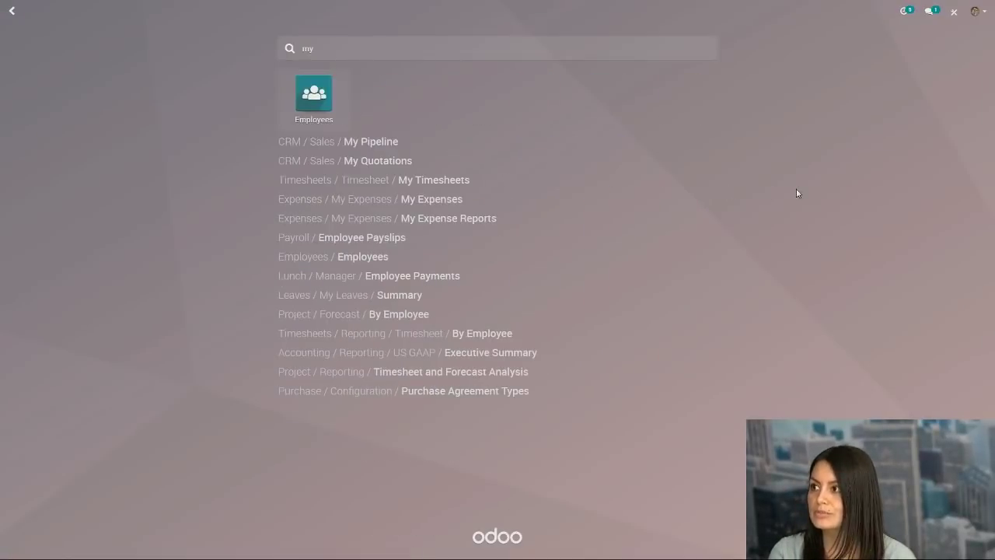
type(" pi")
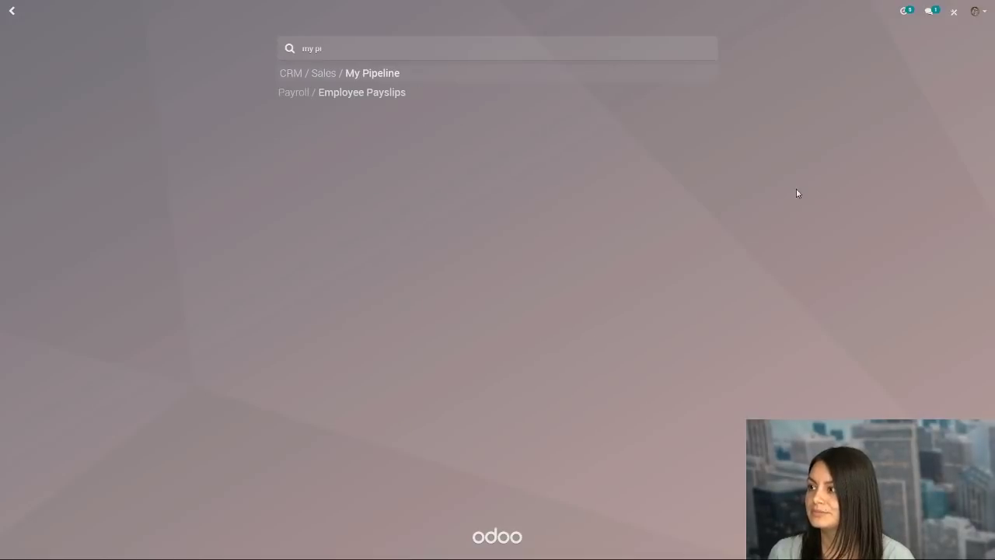
key("Return")
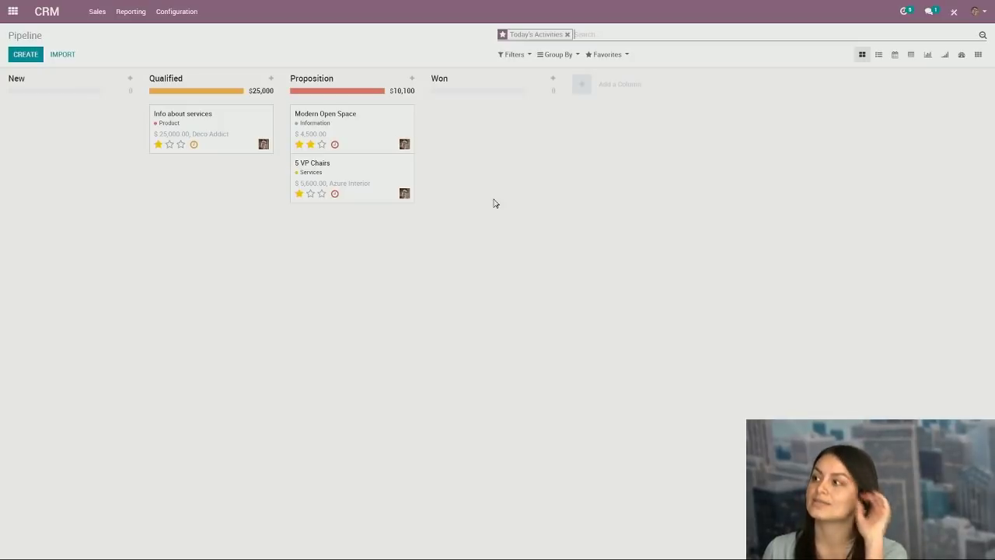
left_click(879, 56)
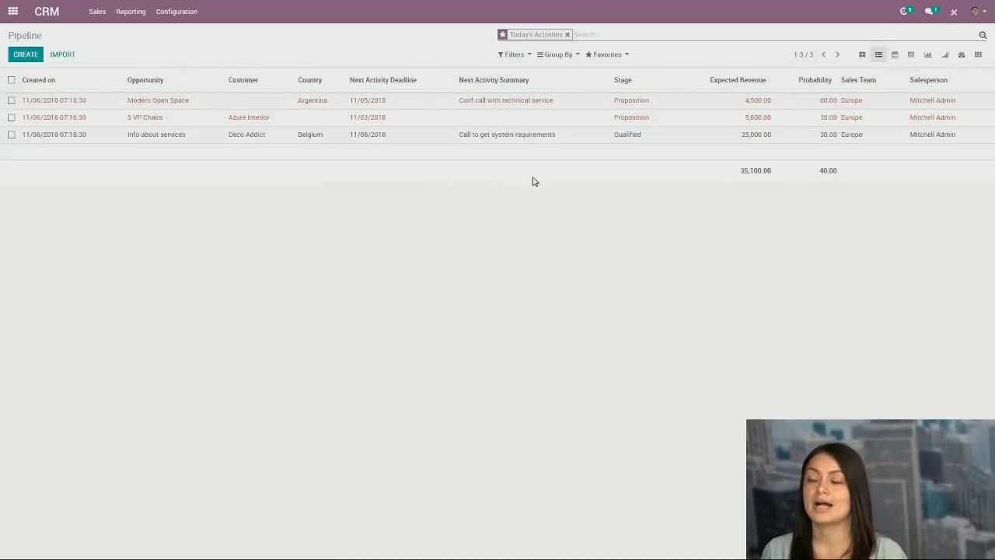
Switch the list to the Pipeline favorite and add a custom filter for Next Activity Deadline is not set
left_click(600, 54)
left_click(611, 91)
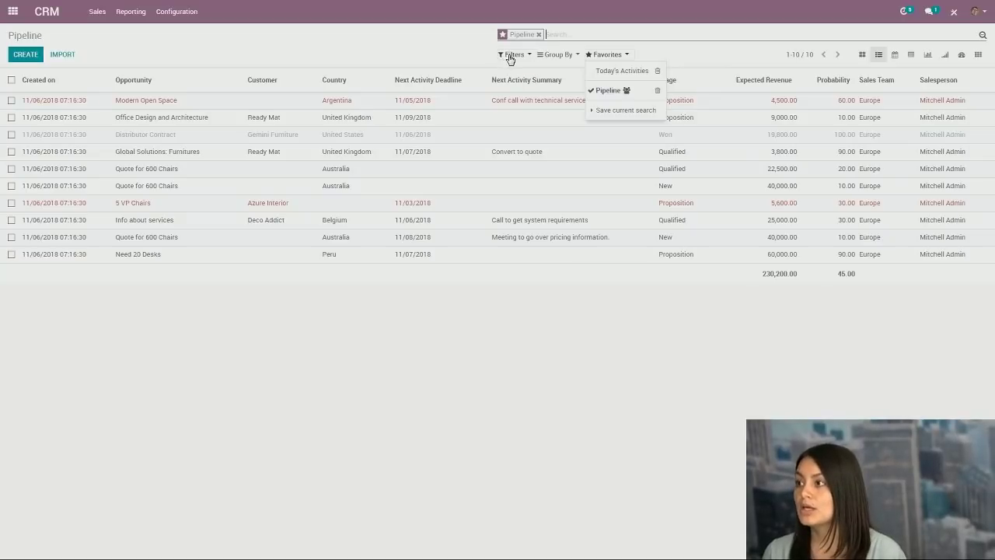
left_click(511, 56)
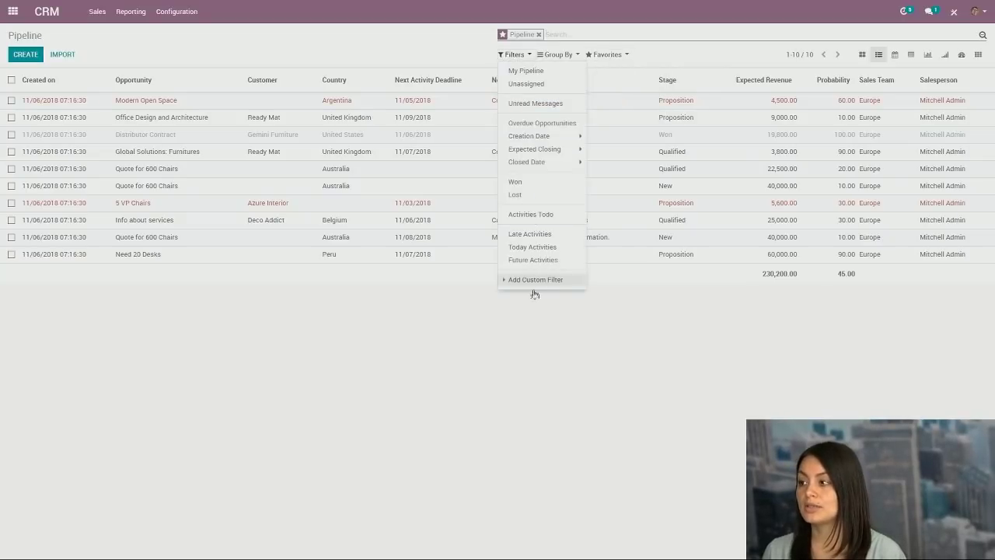
left_click(535, 281)
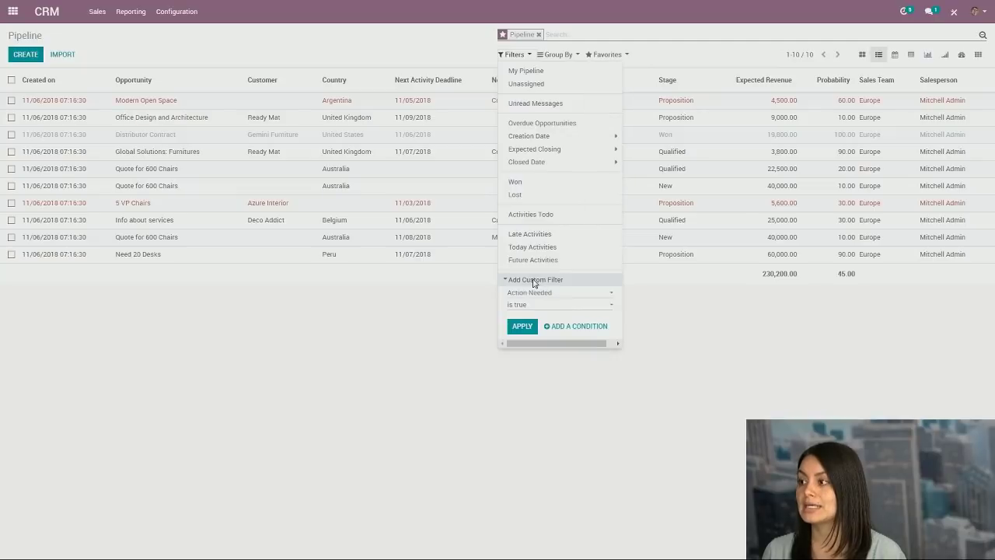
left_click(535, 293)
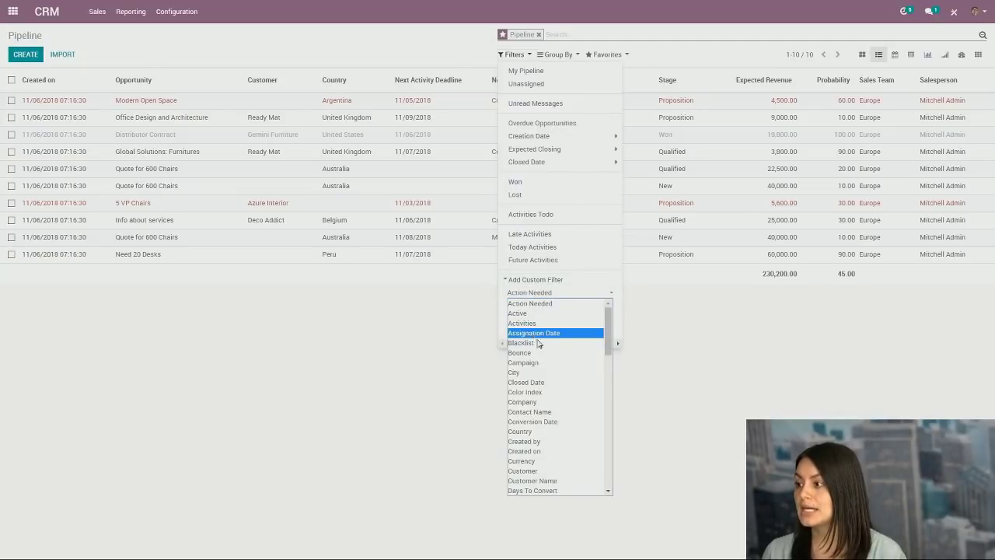
scroll(549, 368, "down", 5)
scroll(549, 368, "down", 5)
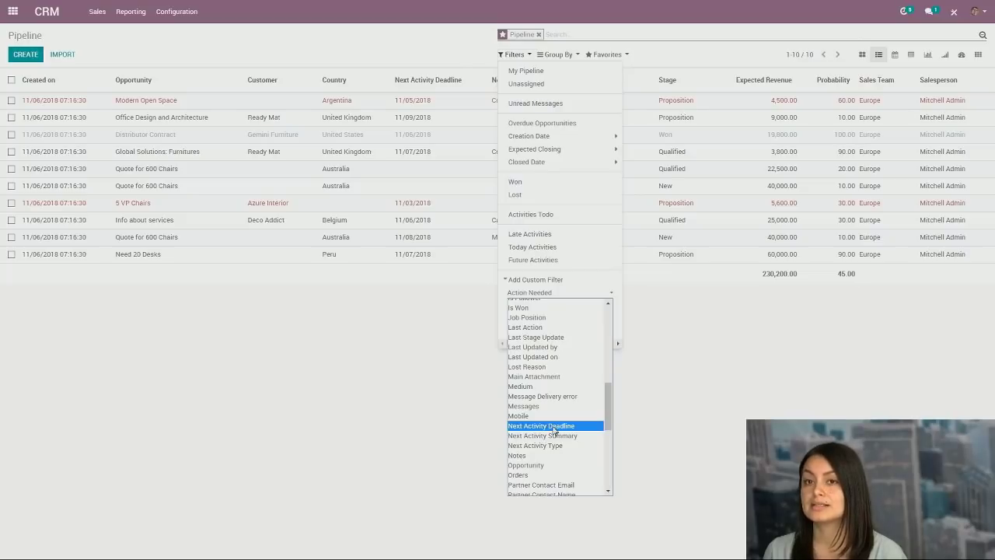
left_click(555, 427)
left_click(561, 308)
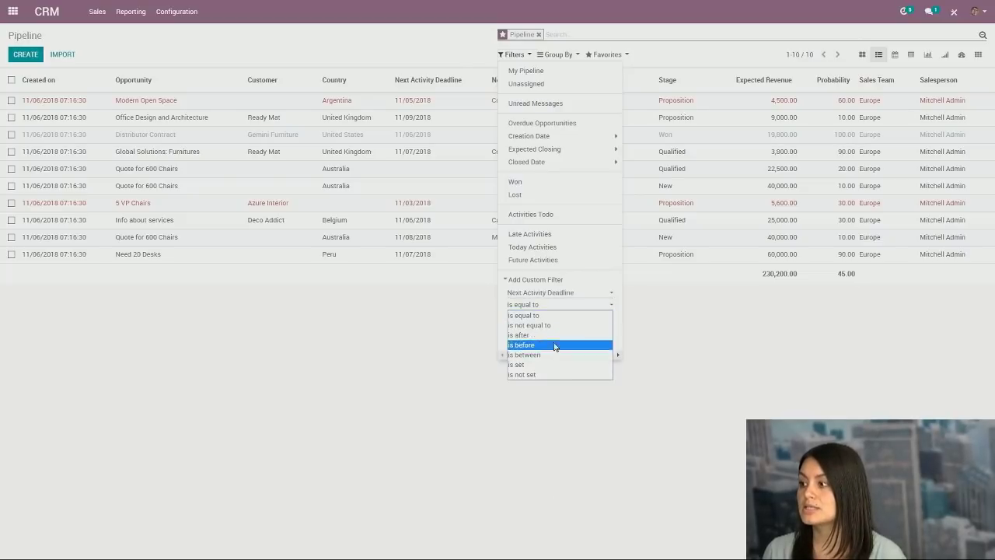
left_click(549, 374)
left_click(521, 328)
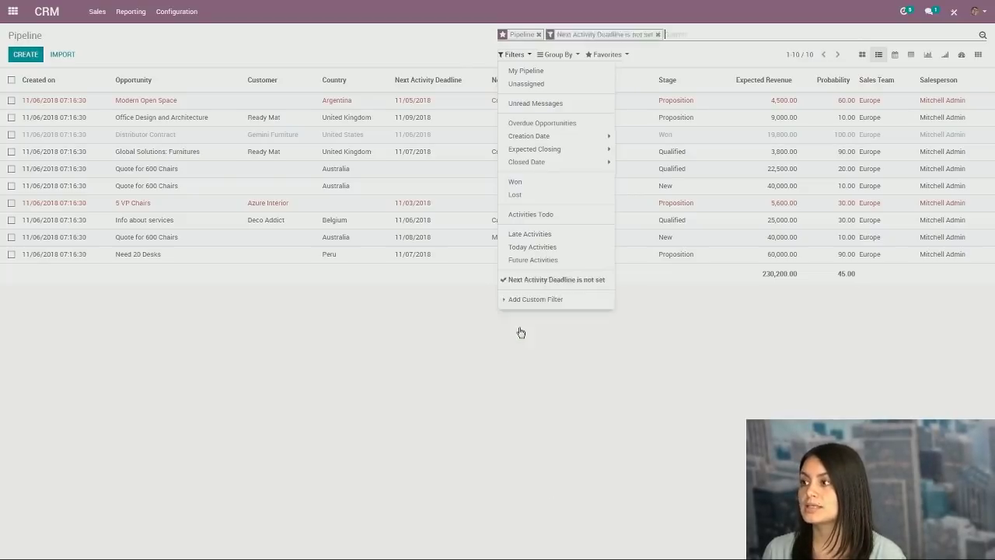
left_click(330, 264)
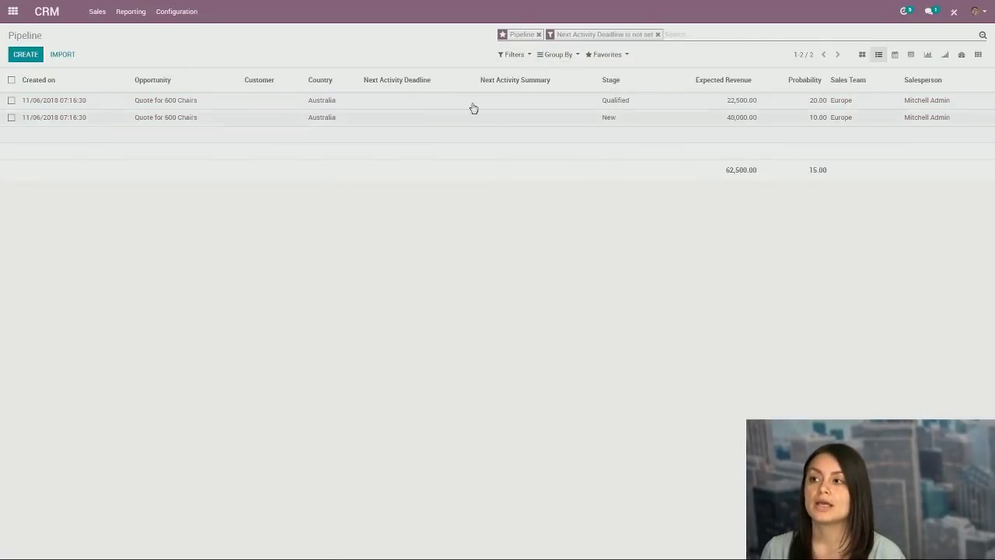
Save the filtered search as a favorite named "New $$" and share it with all users
left_click(604, 54)
left_click(618, 112)
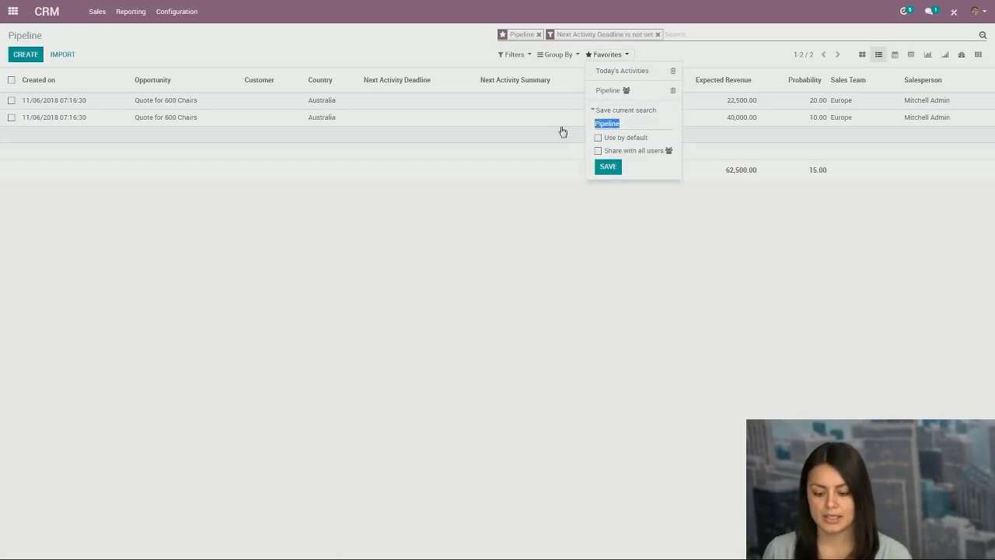
type("New")
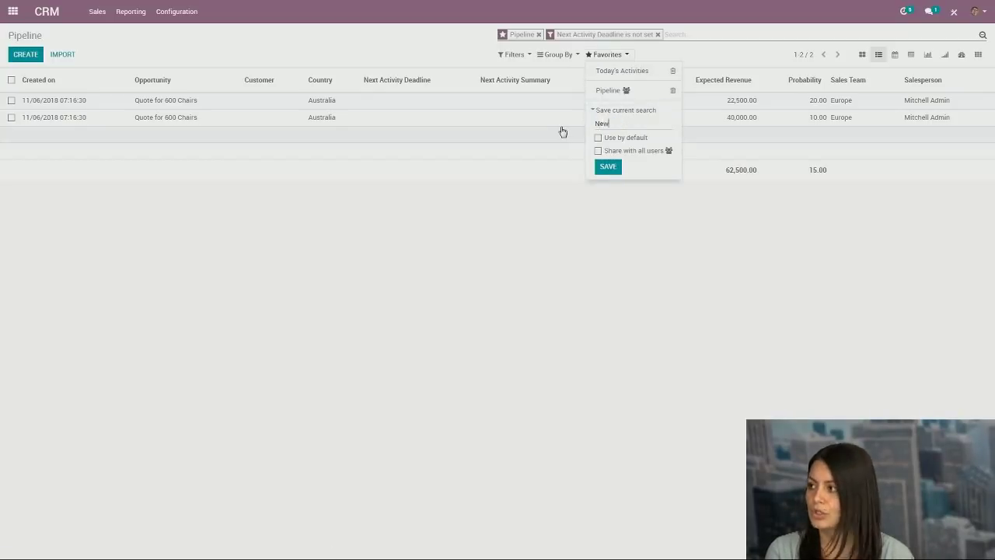
type(" $$")
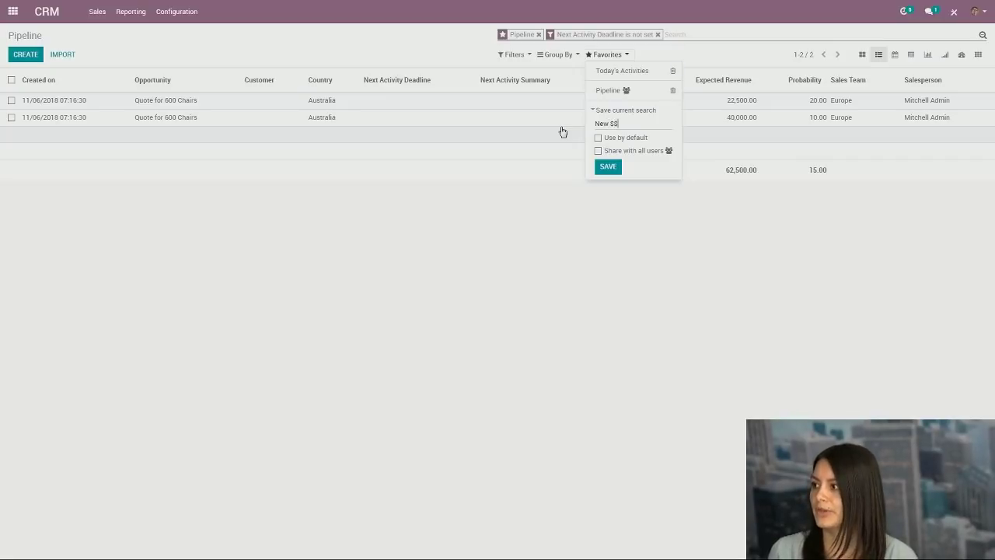
left_click(598, 151)
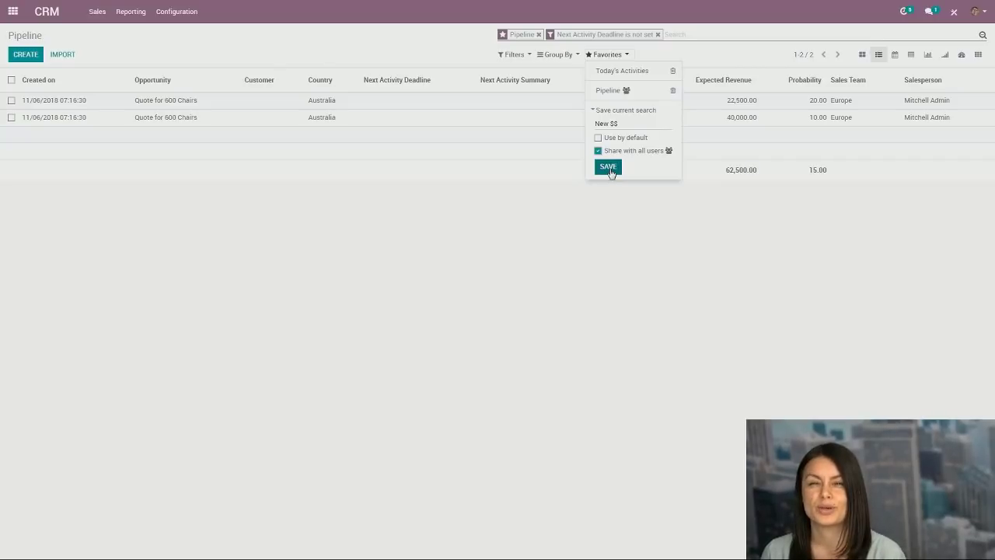
left_click(611, 171)
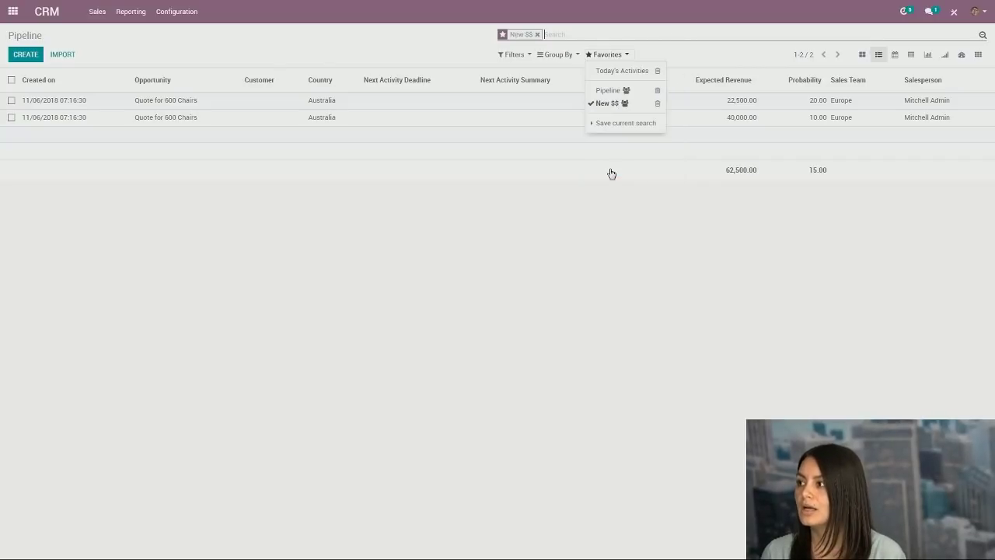
left_click(599, 219)
Switch to the Today's Activities favorite and on to Pipeline, and clear the search so that no filter applies
left_click(608, 56)
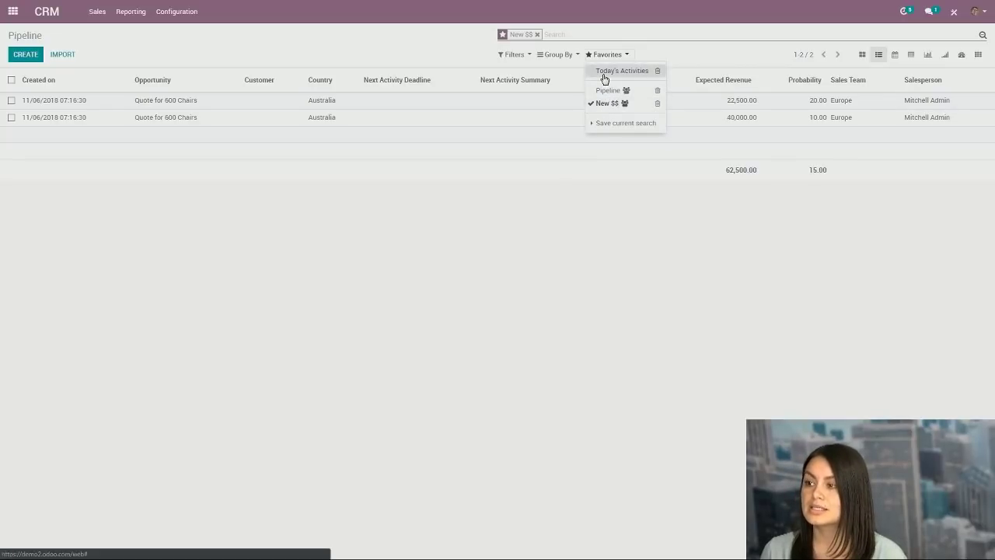
left_click(604, 73)
left_click(608, 92)
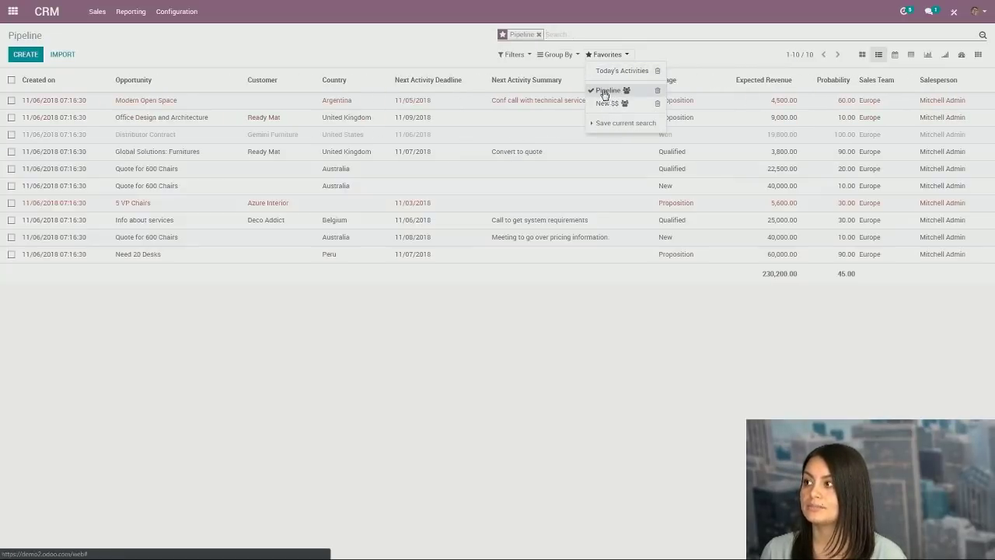
left_click(538, 34)
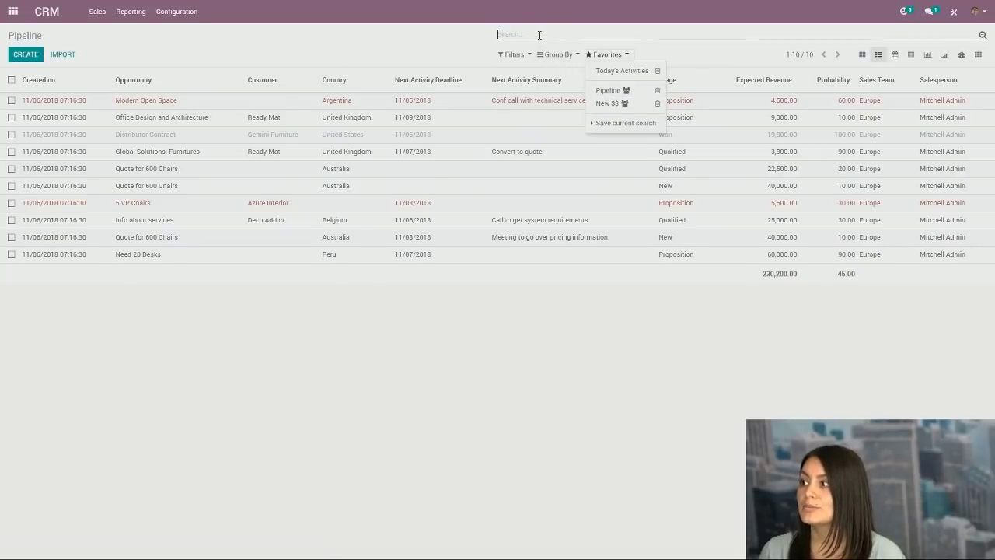
left_click(414, 56)
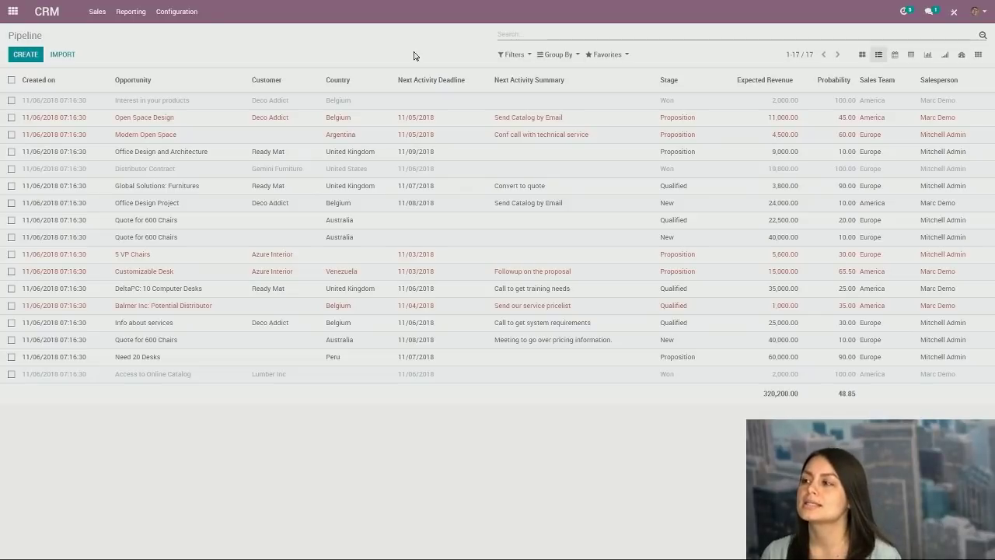
Start a custom filter on the Created on field with the "is between" condition
left_click(515, 54)
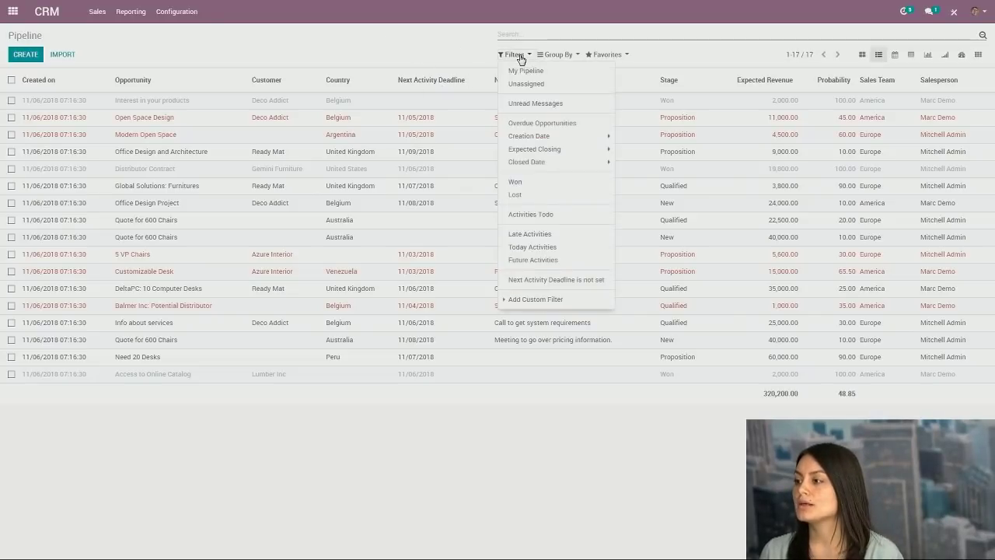
left_click(529, 300)
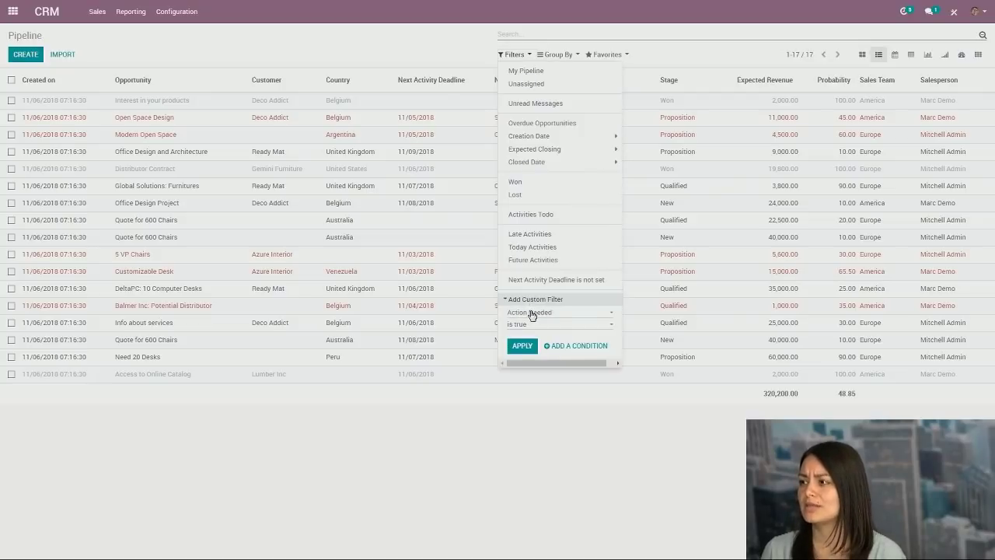
left_click(532, 313)
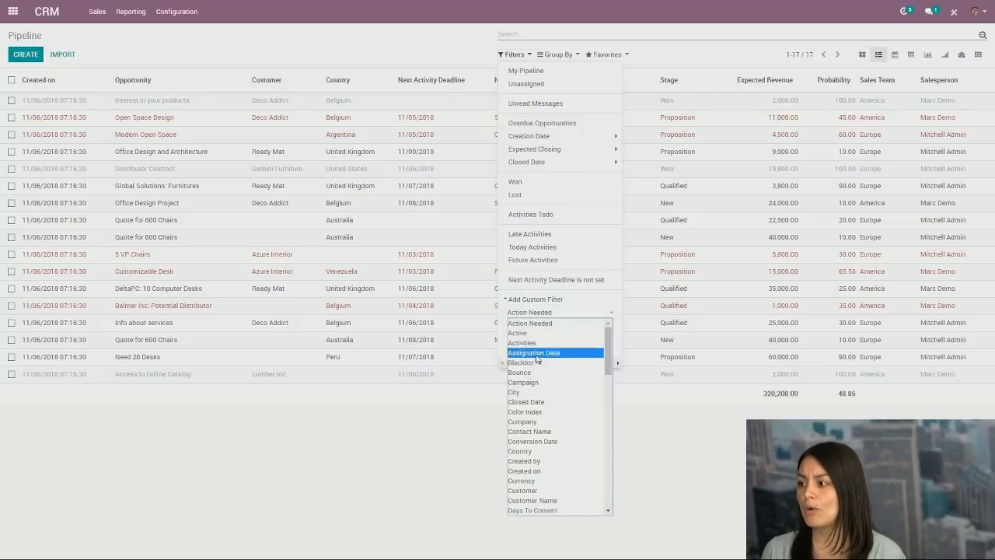
scroll(548, 384, "down", 3)
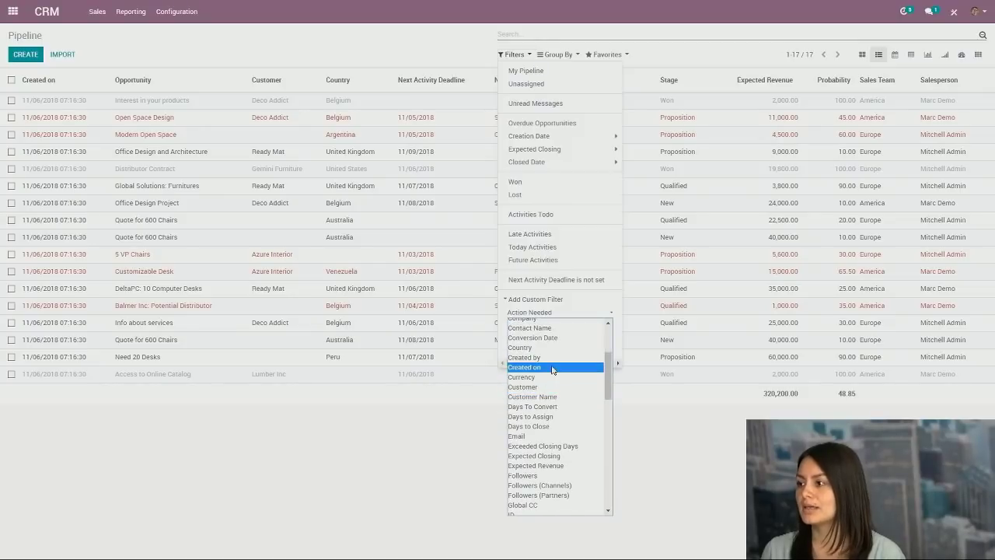
left_click(552, 368)
left_click(554, 325)
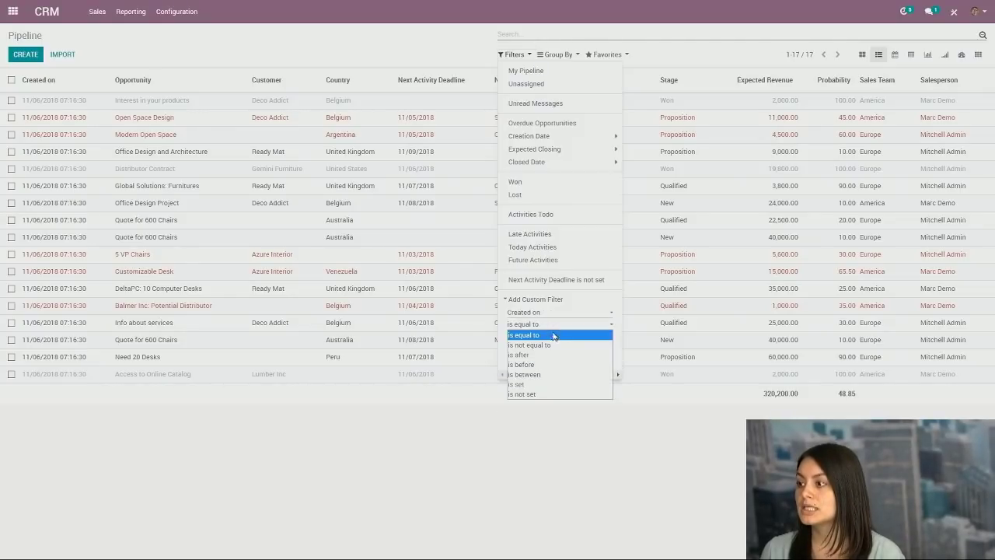
left_click(555, 374)
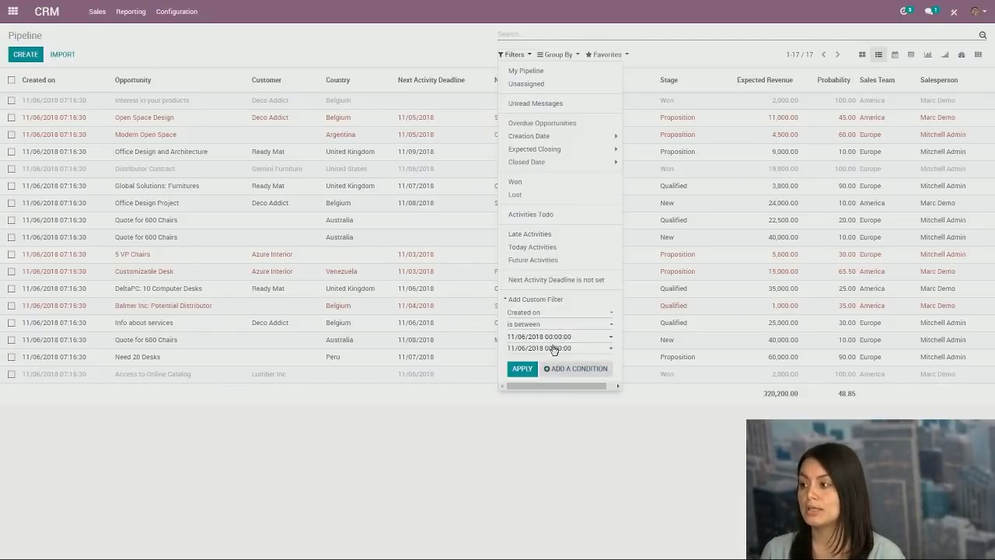
Set the Created on range from 11/01/2018 to 11/07/2018 and apply the custom filter to the pipeline
left_click(554, 339)
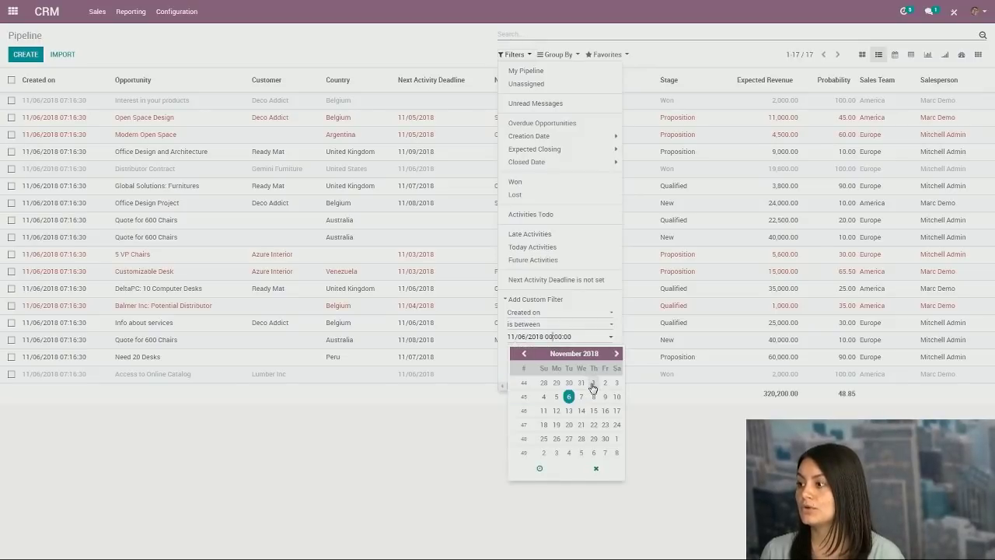
left_click(592, 384)
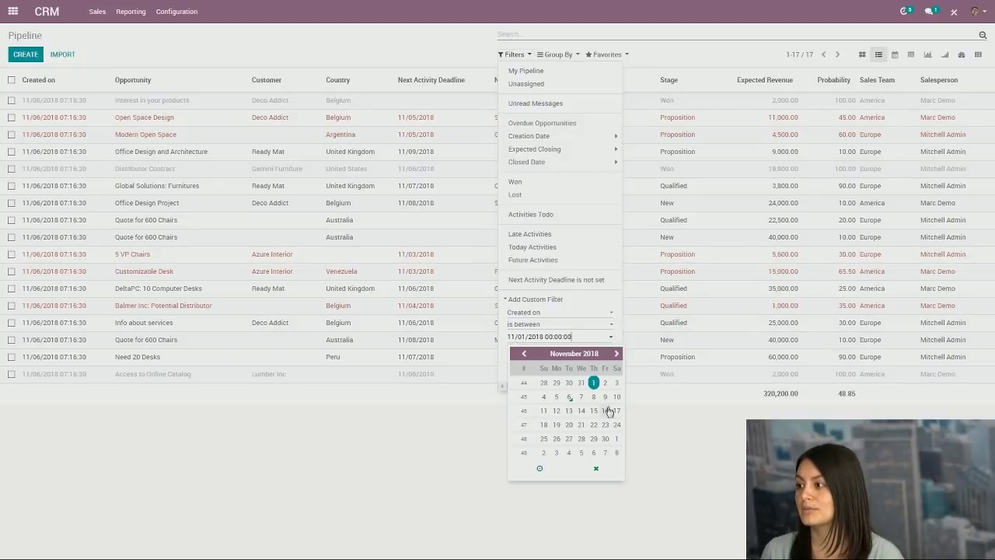
left_click(581, 398)
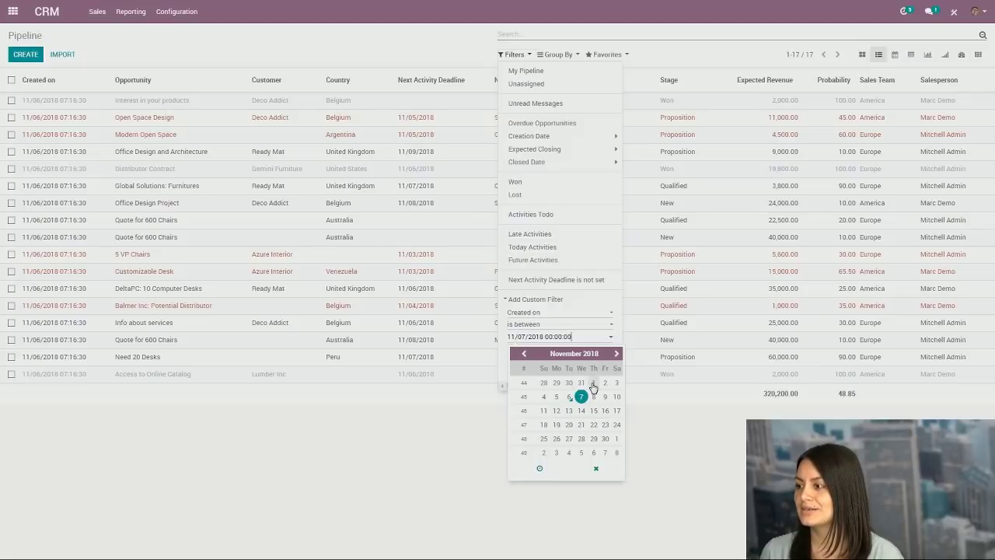
left_click(593, 383)
left_click(516, 363)
left_click(533, 348)
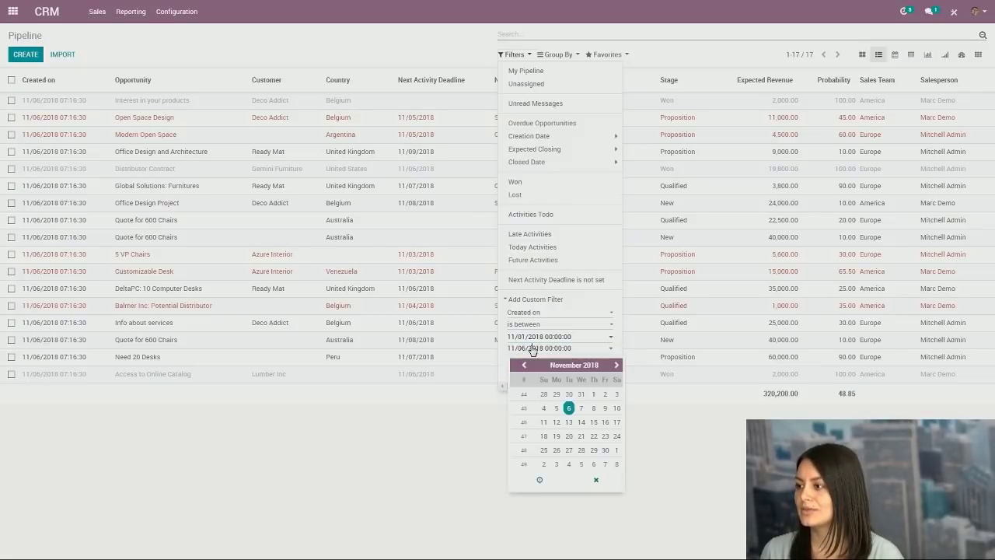
left_click(581, 408)
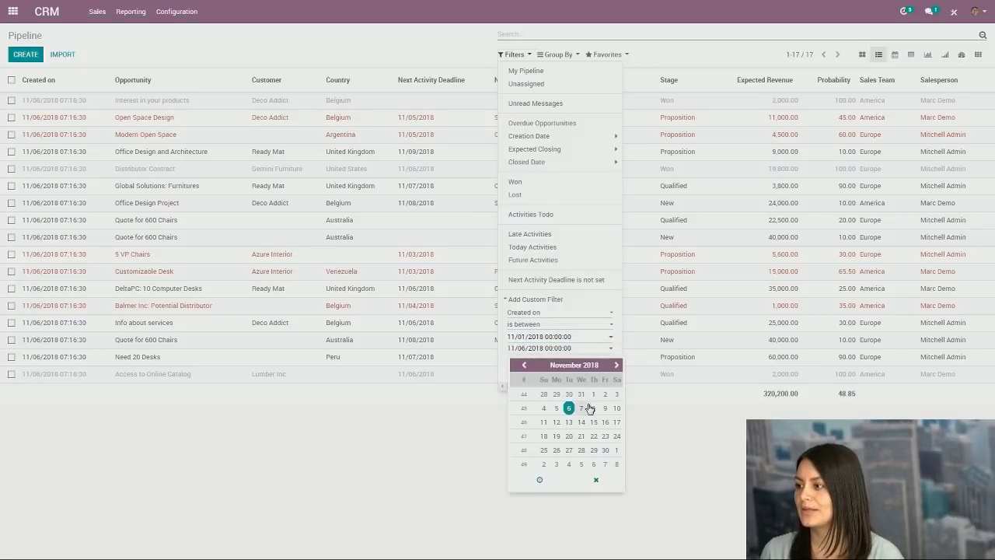
left_click(463, 434)
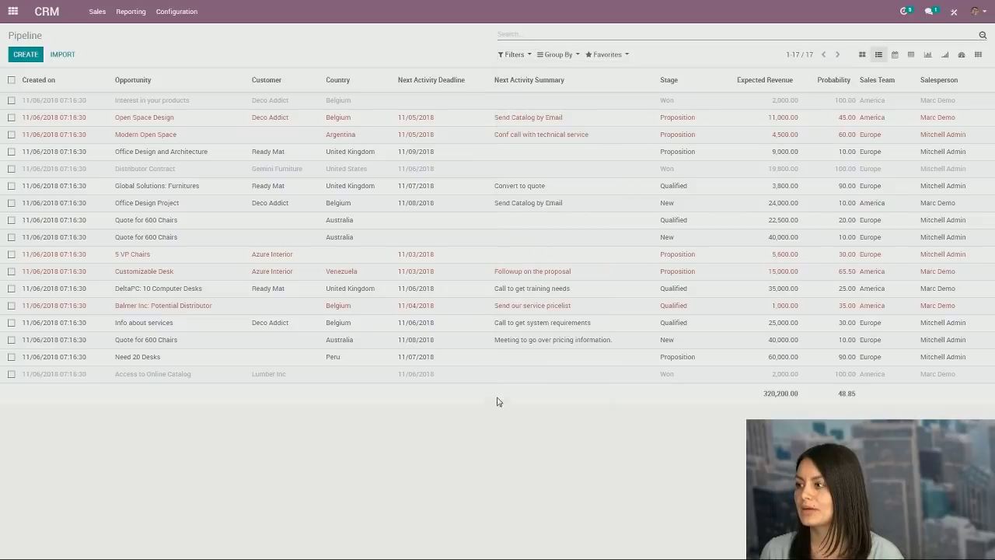
left_click(518, 55)
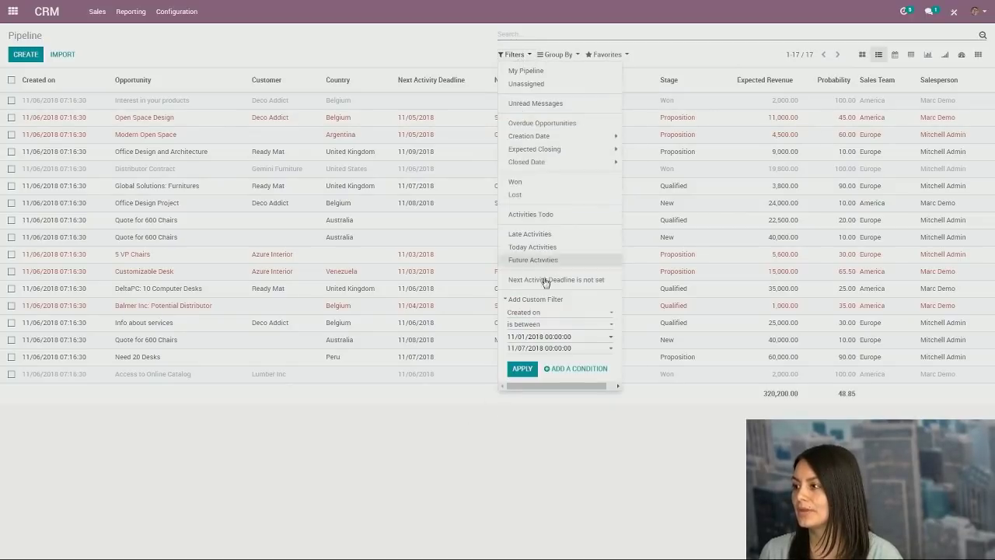
left_click(523, 369)
left_click(422, 453)
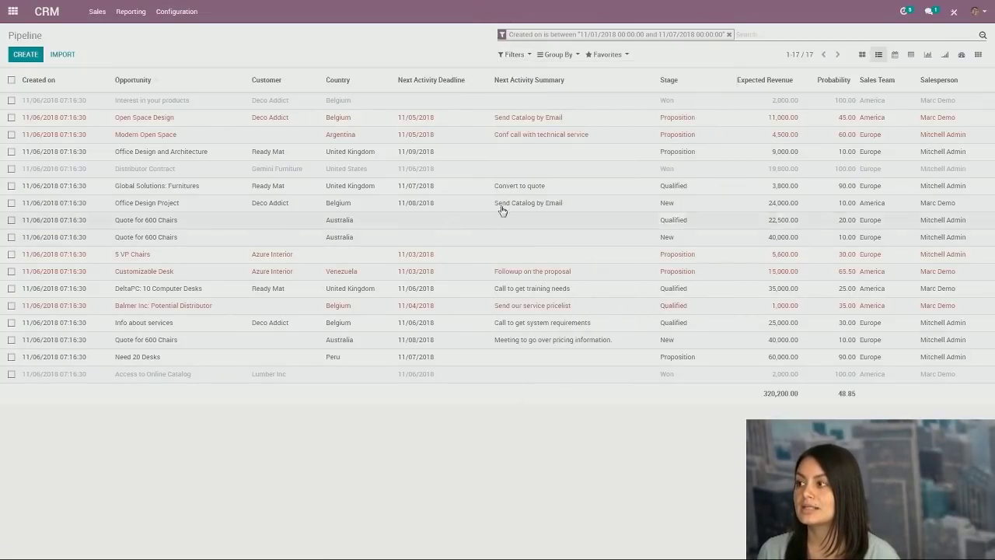
Group the filtered opportunities by Salesperson, and expand and collapse both salesperson groups to view their records
left_click(557, 55)
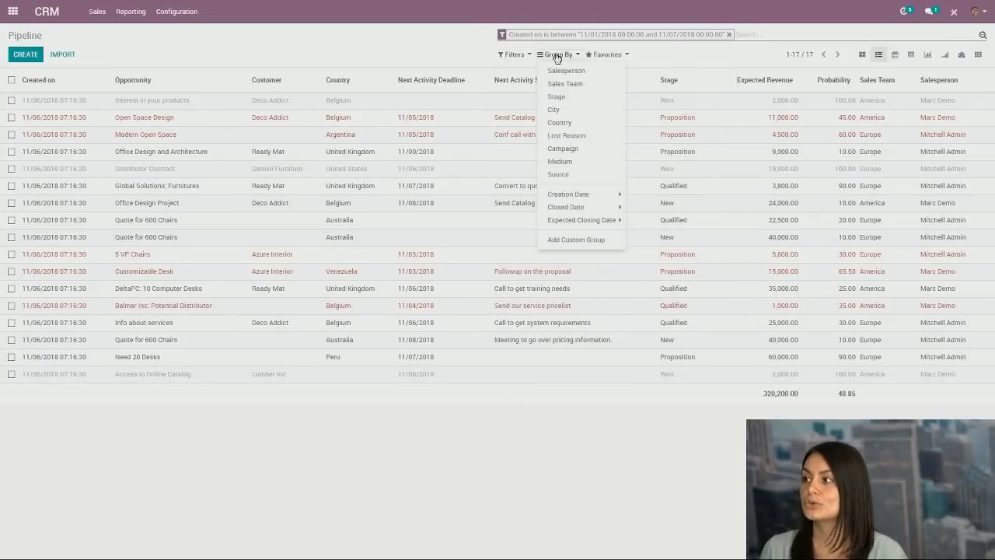
left_click(560, 72)
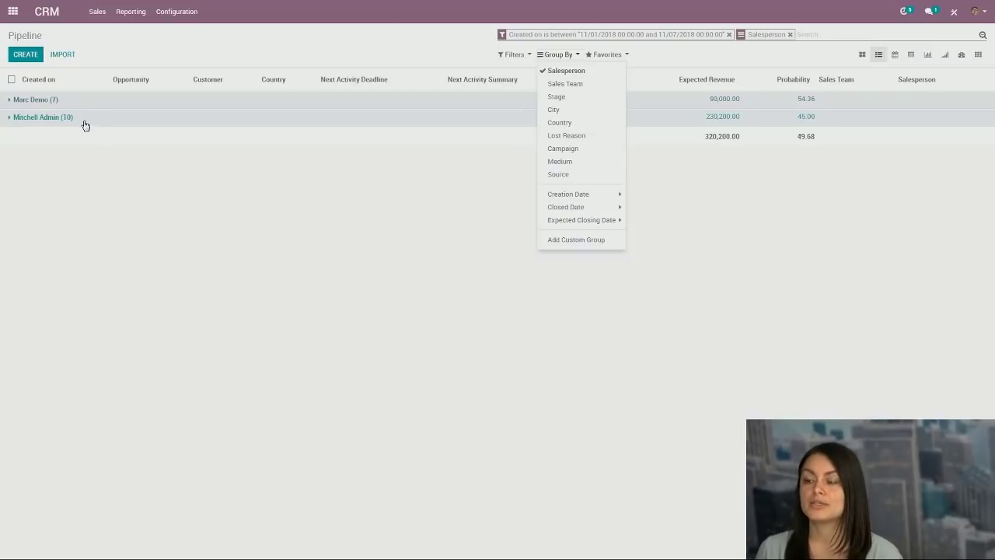
left_click(67, 101)
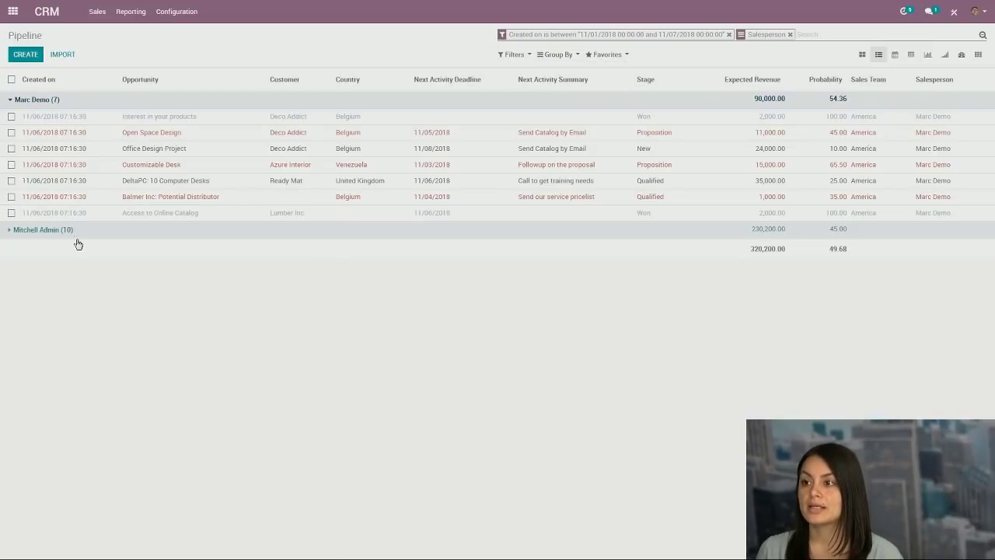
left_click(74, 233)
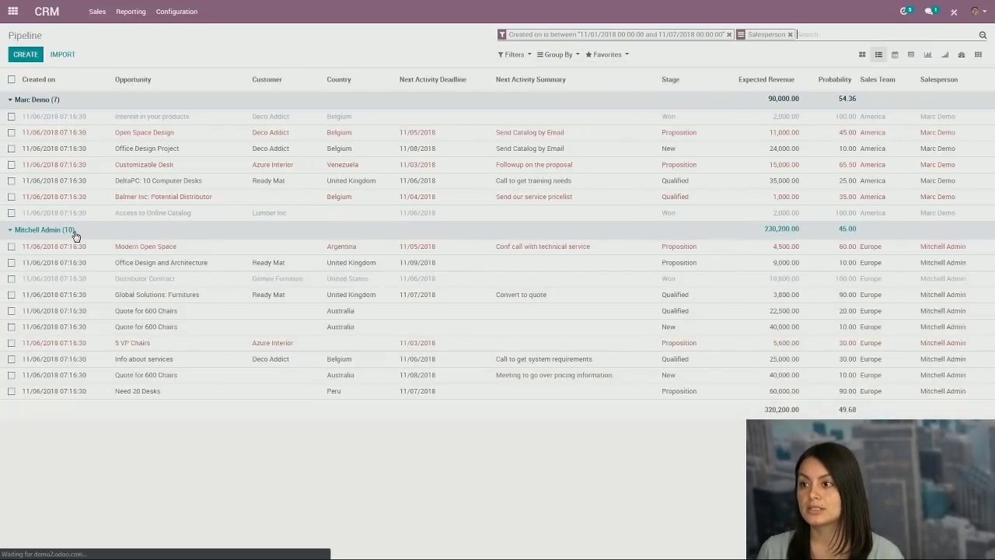
left_click(75, 232)
left_click(81, 100)
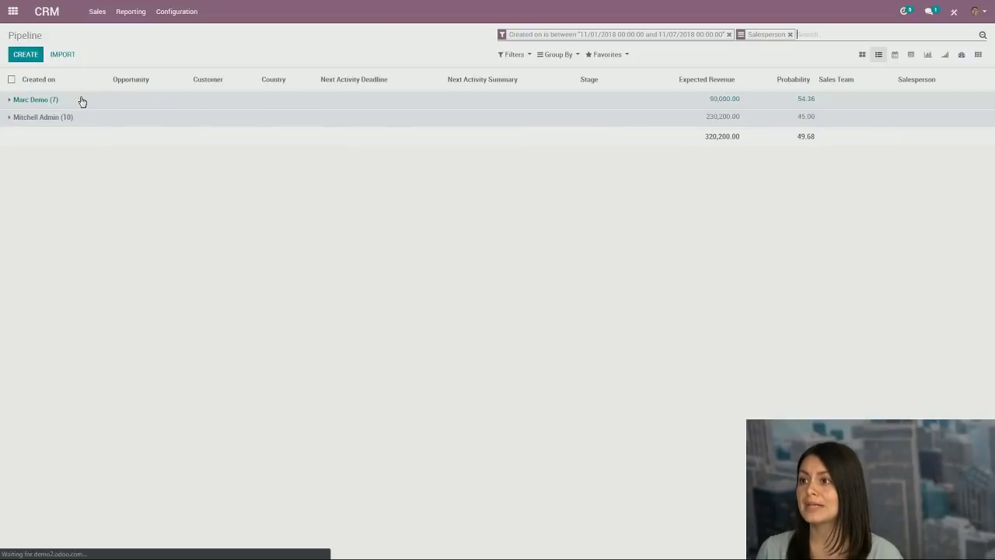
Add Stage as a second grouping level under Salesperson and expand both salesperson groups to view their stages
left_click(551, 59)
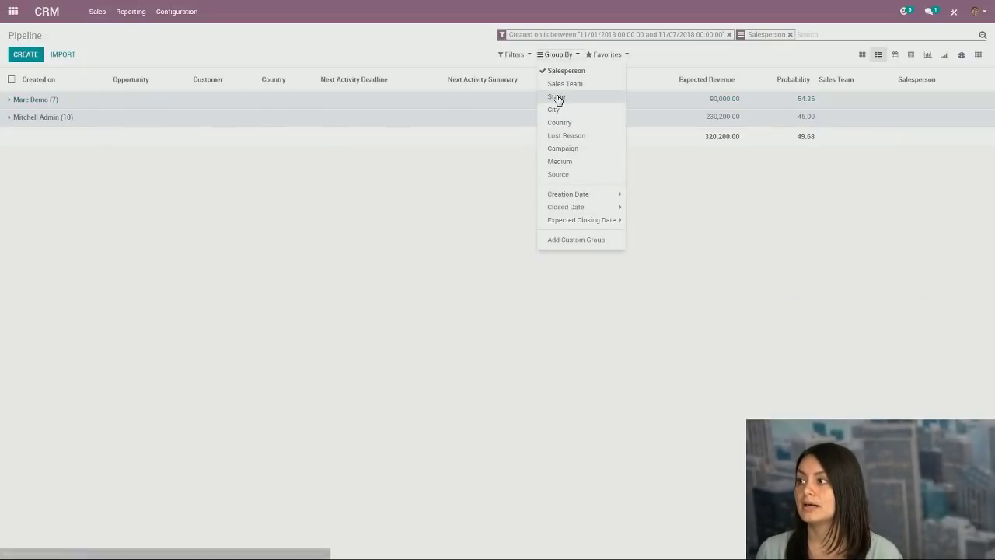
left_click(558, 98)
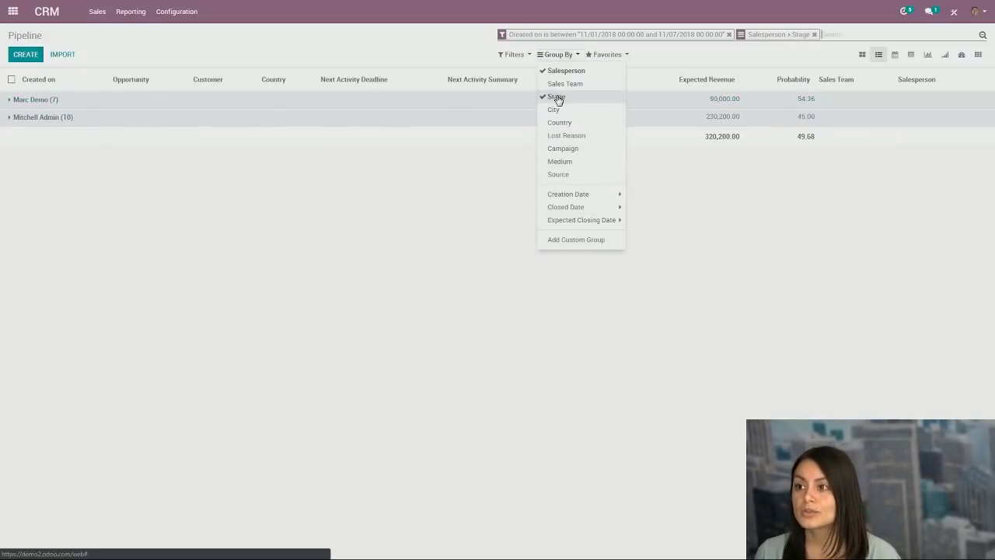
left_click(99, 108)
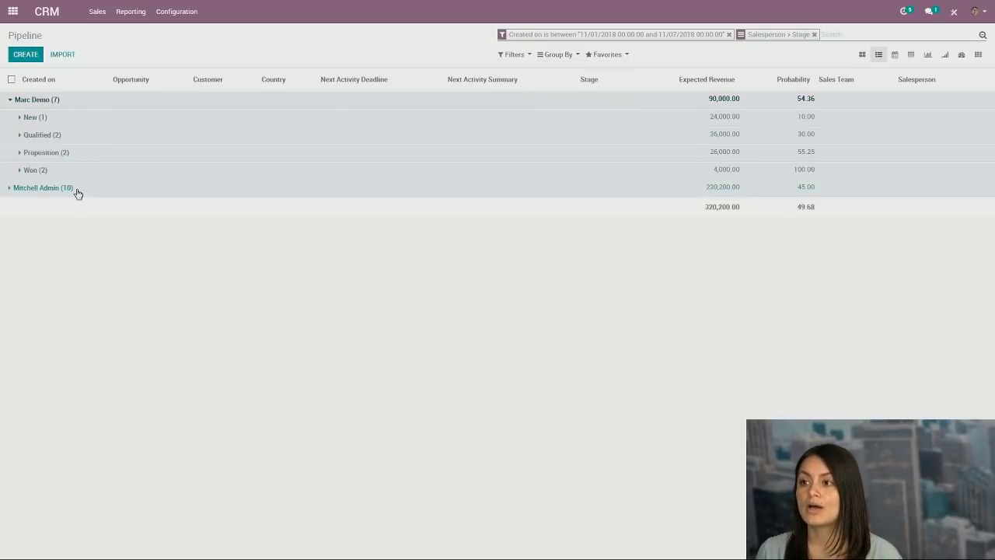
left_click(78, 192)
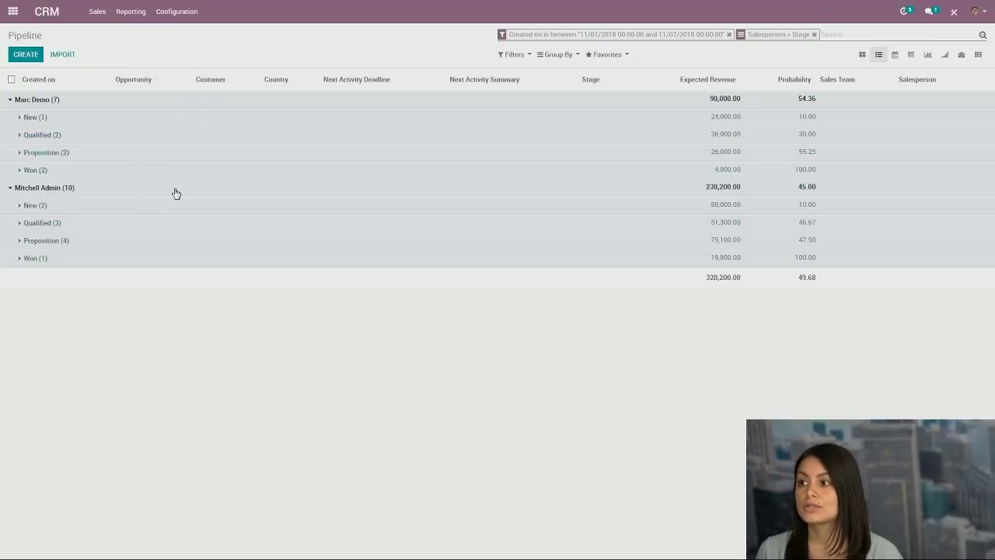
Collapse both salesperson groups and remove the Salesperson > Stage grouping and the Created on filter from the search
left_click(521, 56)
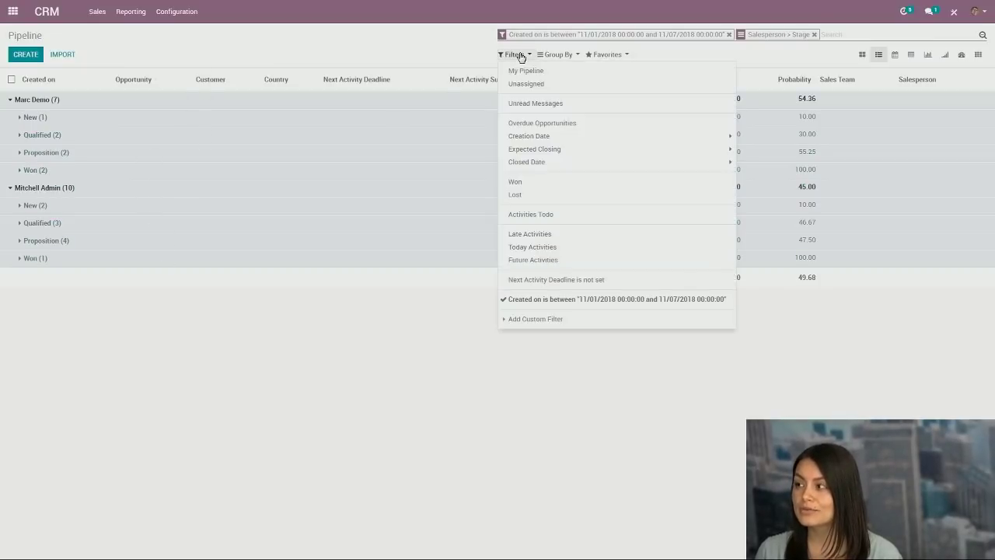
left_click(555, 57)
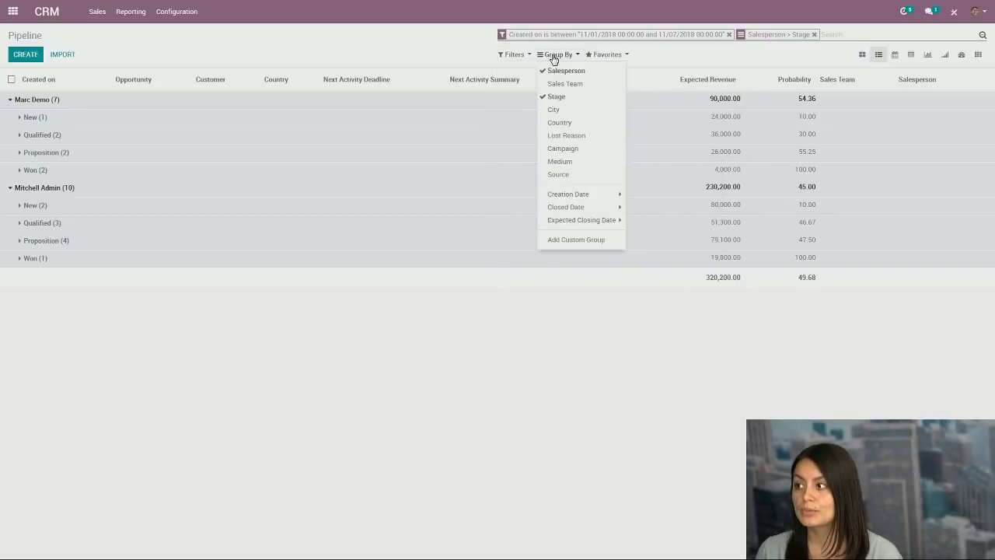
left_click(70, 104)
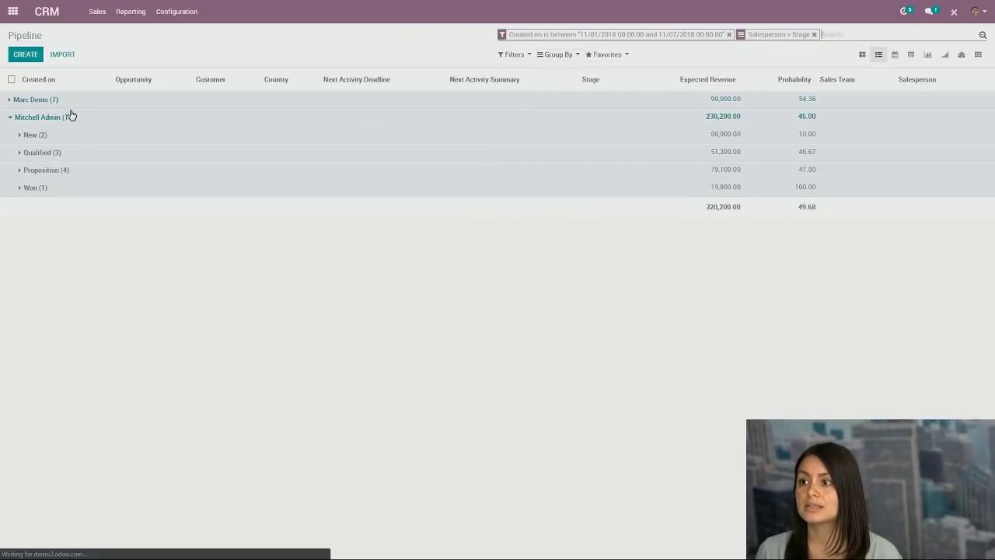
left_click(73, 119)
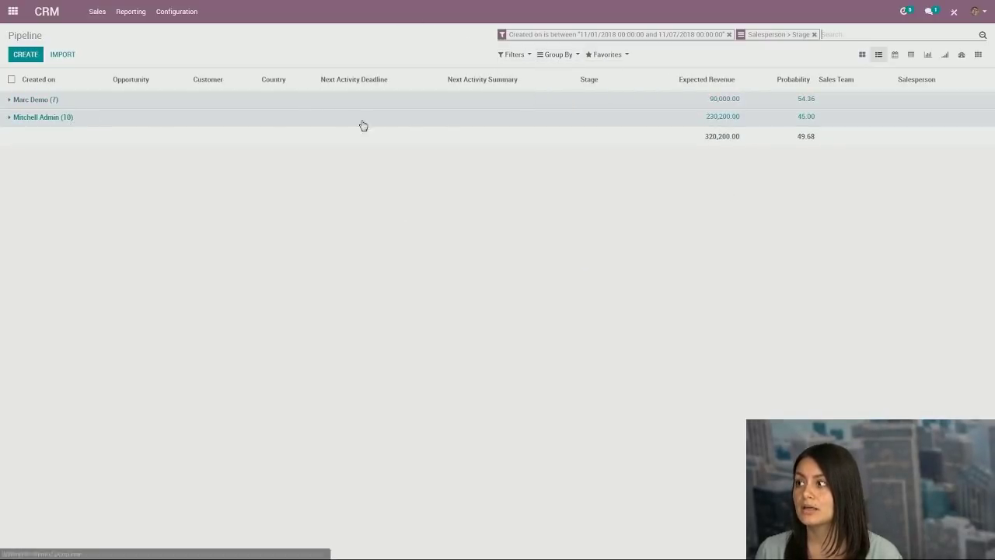
left_click(814, 34)
left_click(729, 34)
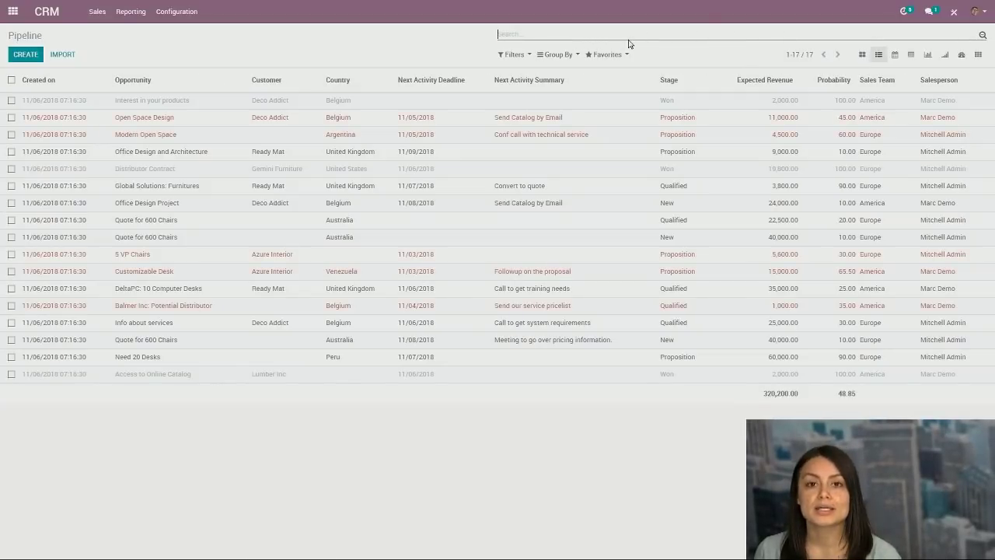
Open the Open Space Design opportunity for editing, add the existing Design tag, and save it
left_click(166, 123)
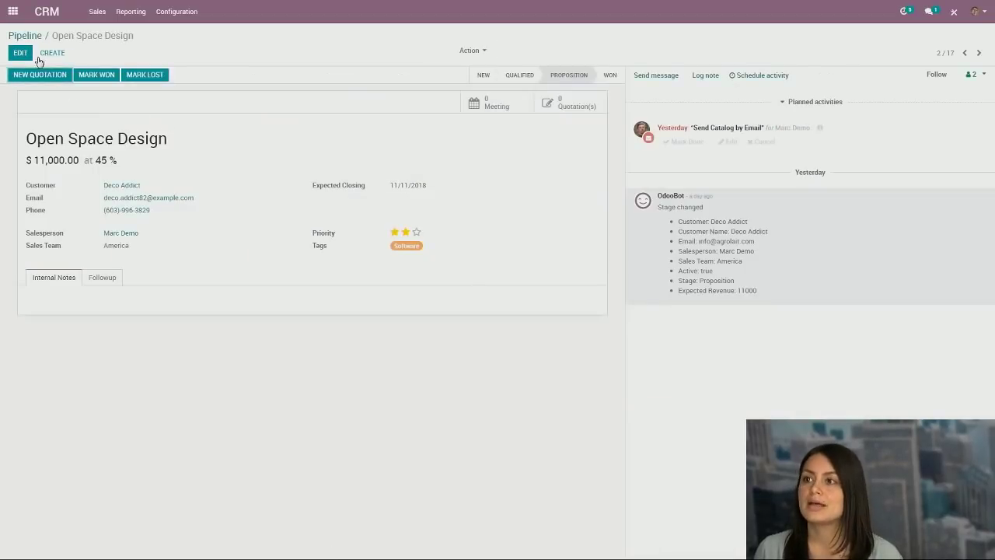
left_click(21, 55)
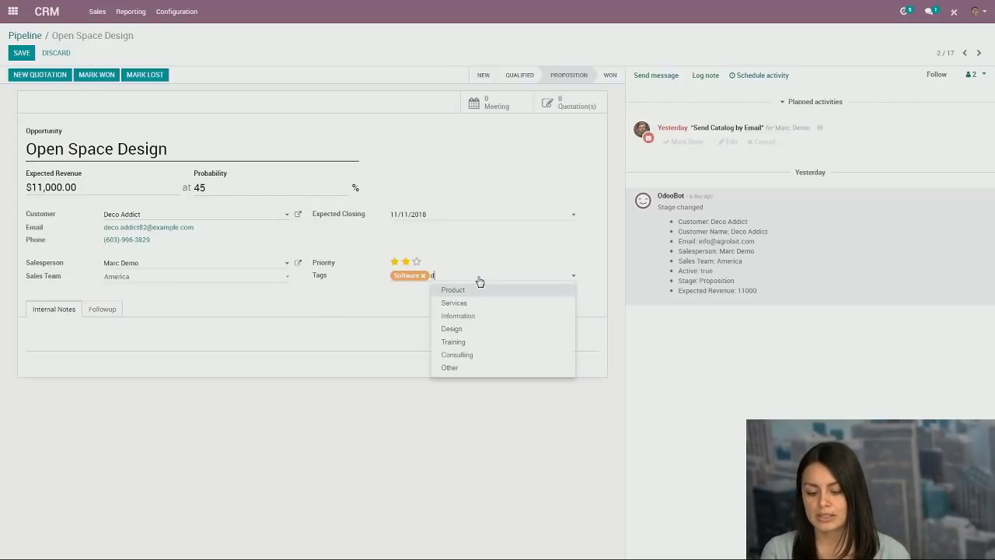
type("es")
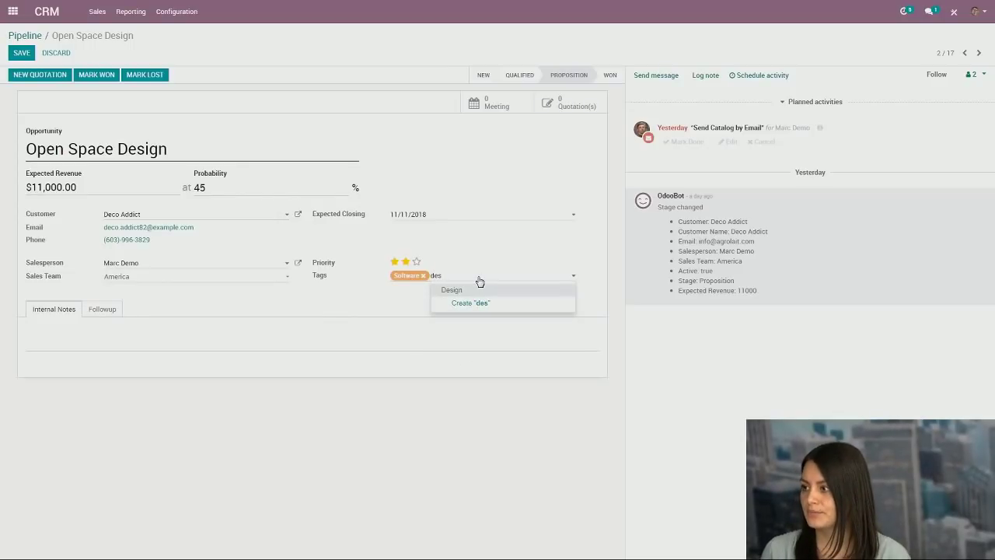
left_click(476, 291)
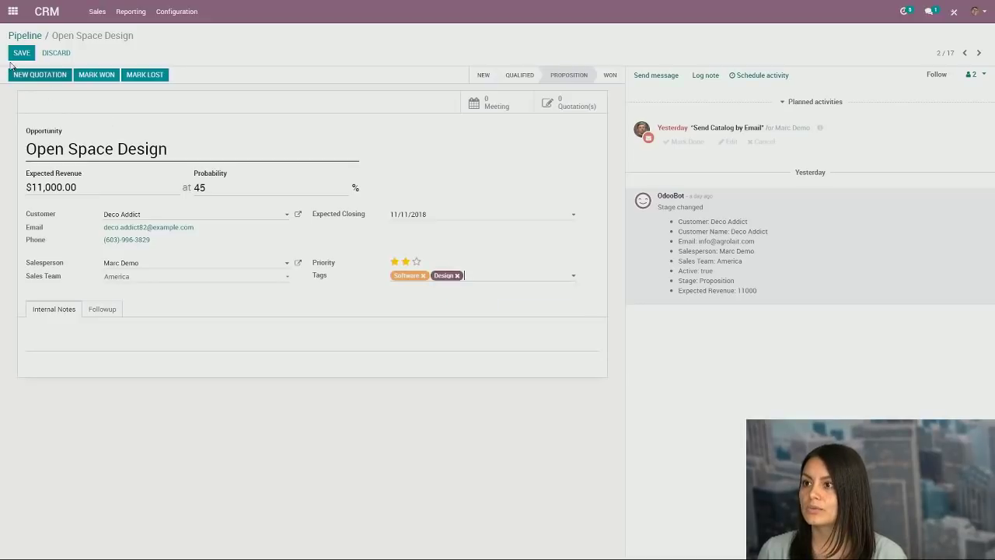
Open the Modern Open Space opportunity for editing, add the existing Design tag, and save it
left_click(979, 52)
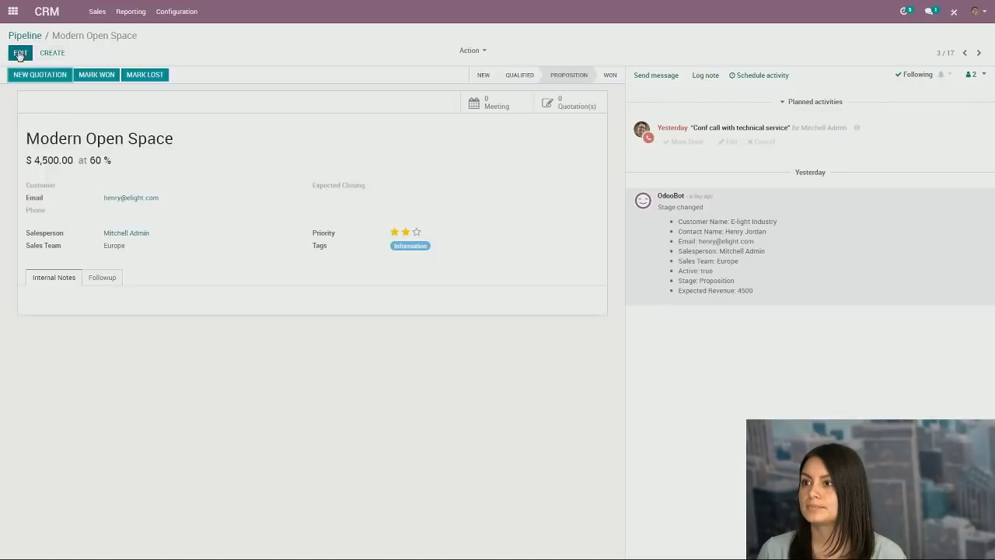
left_click(20, 52)
left_click(461, 283)
type("d")
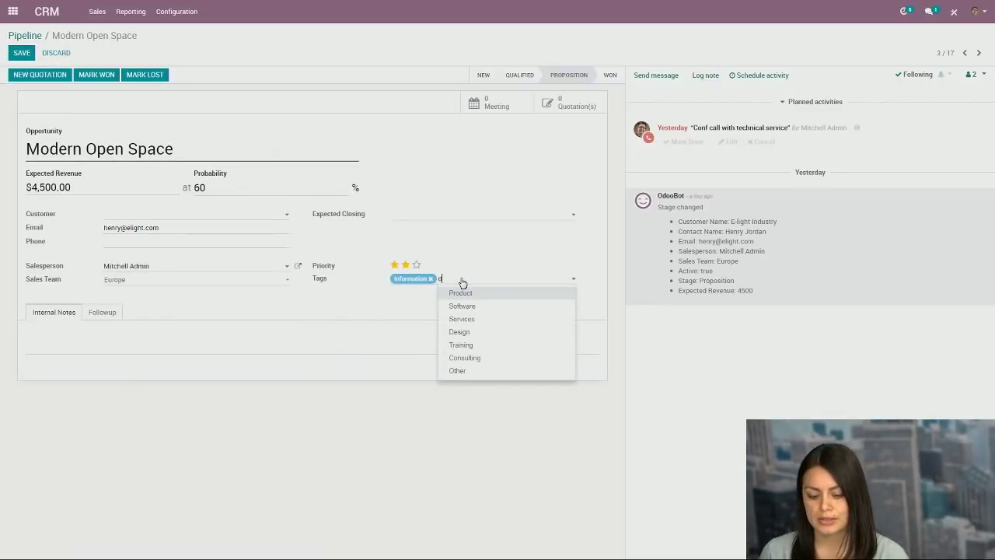
type("es")
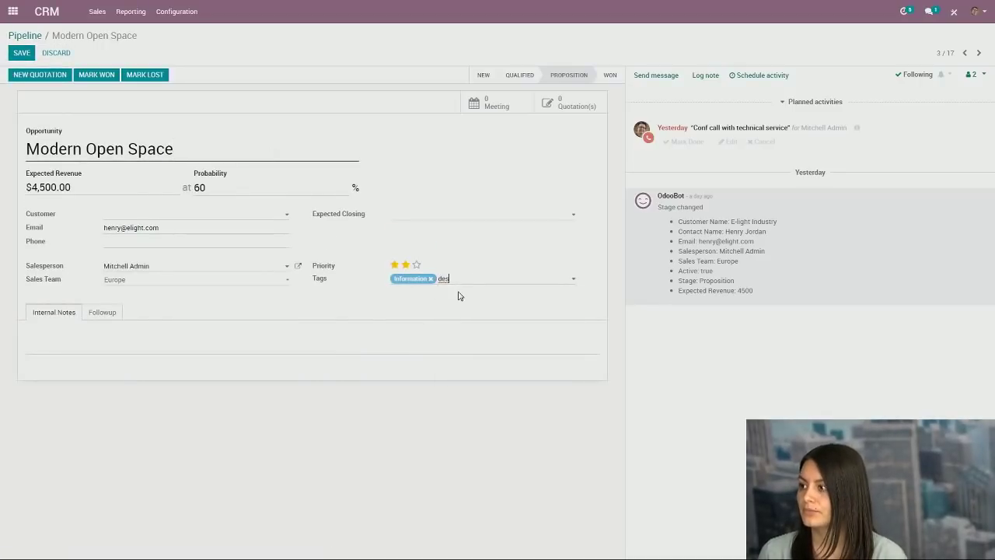
key("Return")
left_click(23, 54)
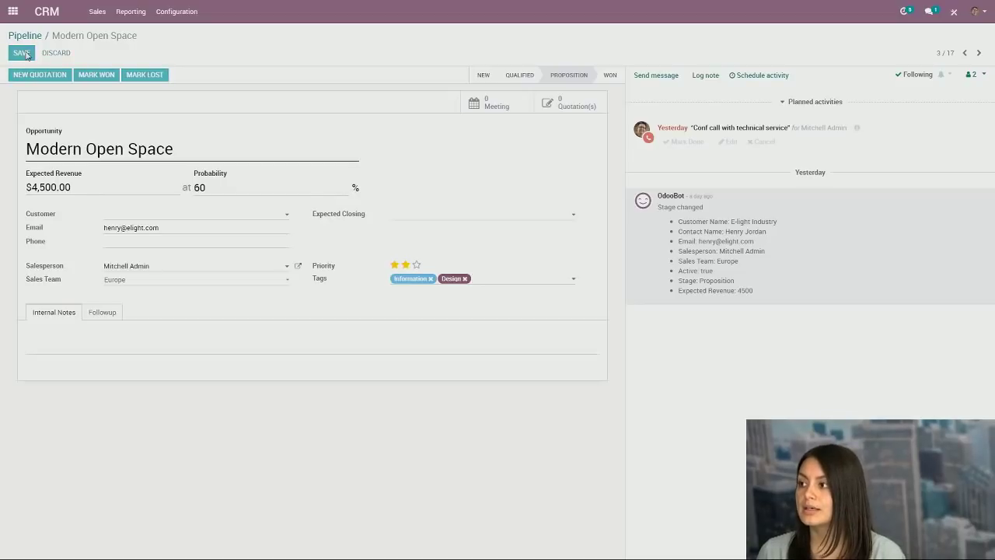
Return to the Pipeline list and apply a custom filter for Tags contains "des"
left_click(32, 35)
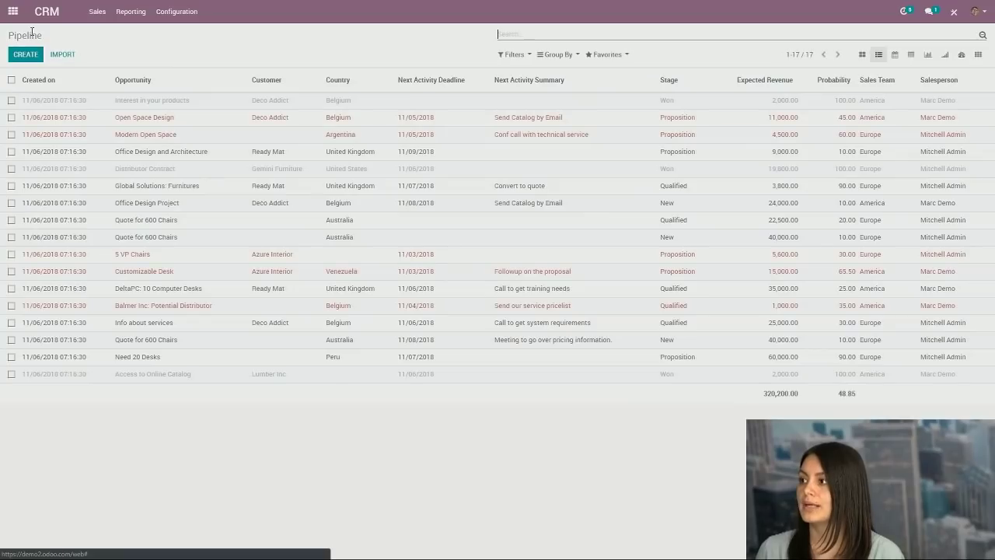
left_click(513, 54)
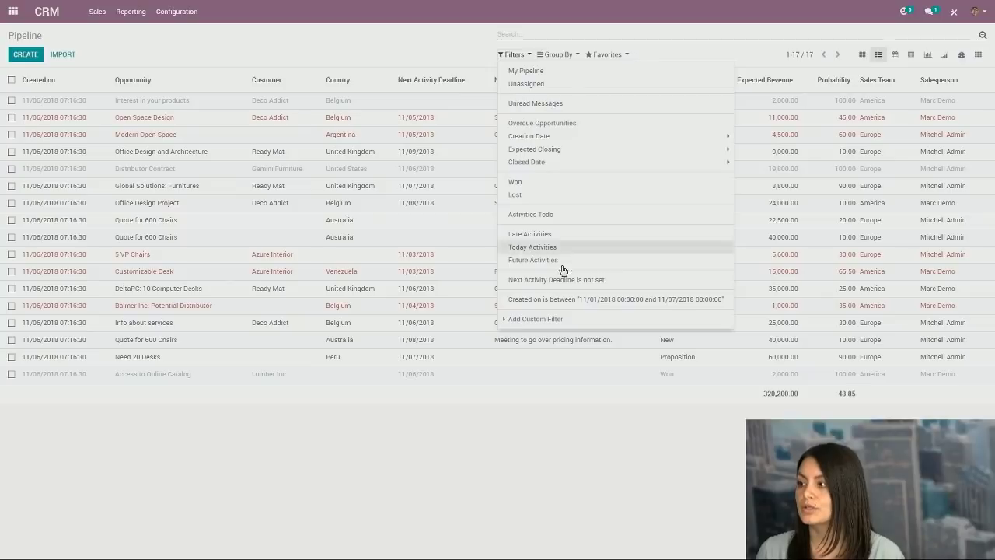
left_click(532, 319)
left_click(548, 337)
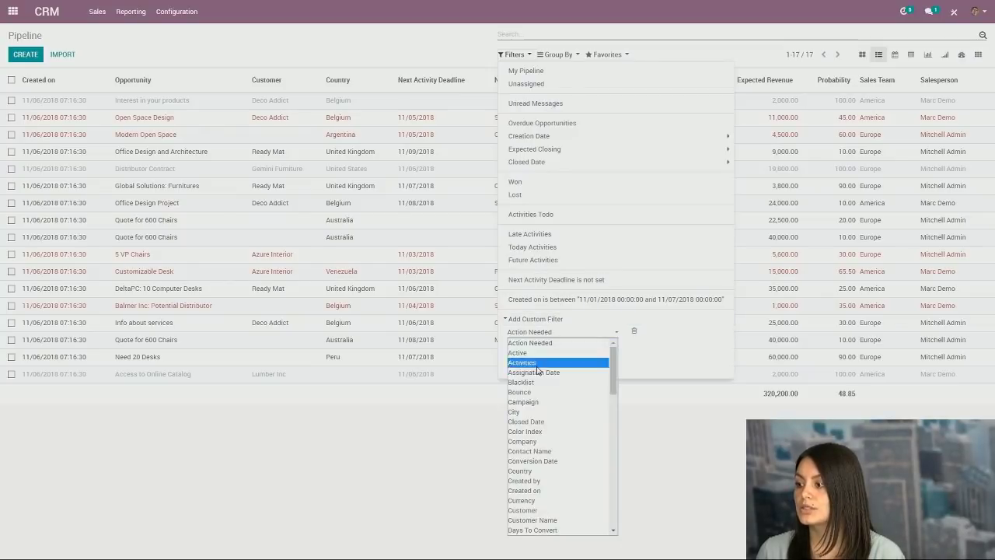
scroll(546, 419, "down", 10)
scroll(546, 436, "down", 3)
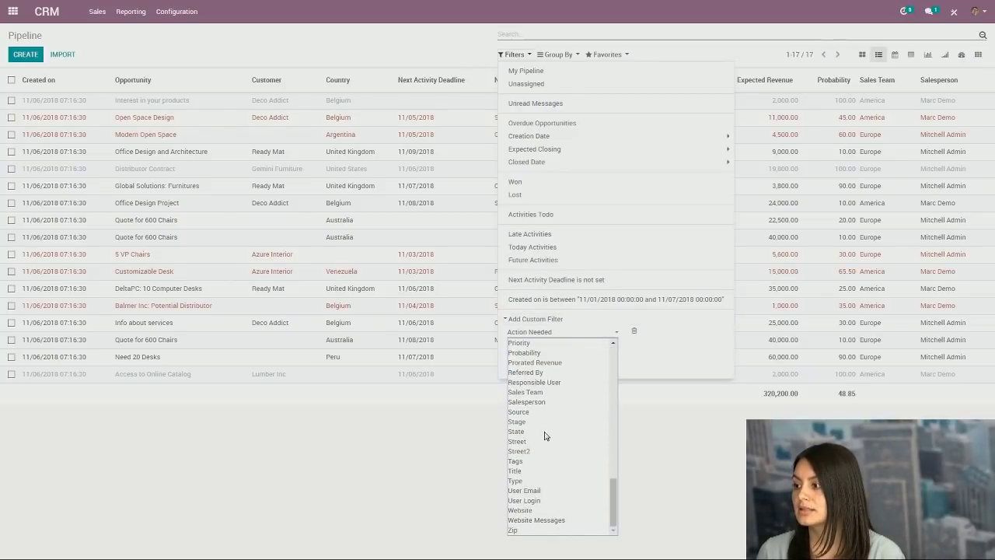
left_click(539, 464)
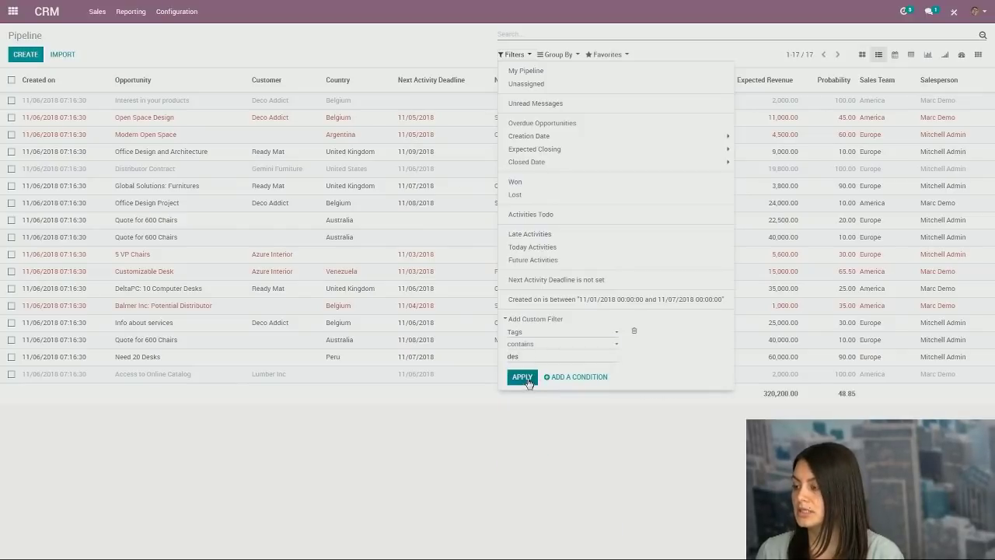
left_click(522, 378)
left_click(298, 323)
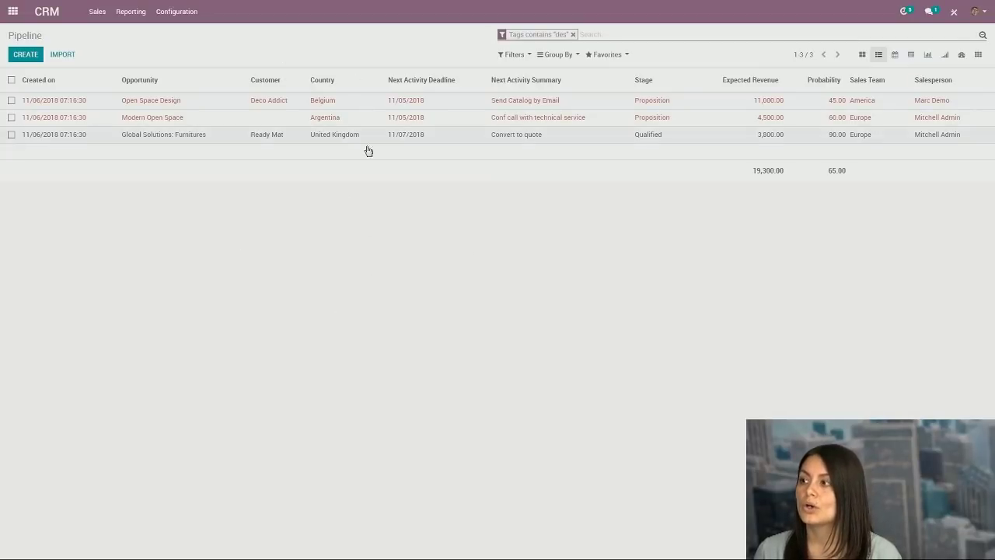
Select all the filtered opportunities and view the bulk actions available for them
left_click(11, 79)
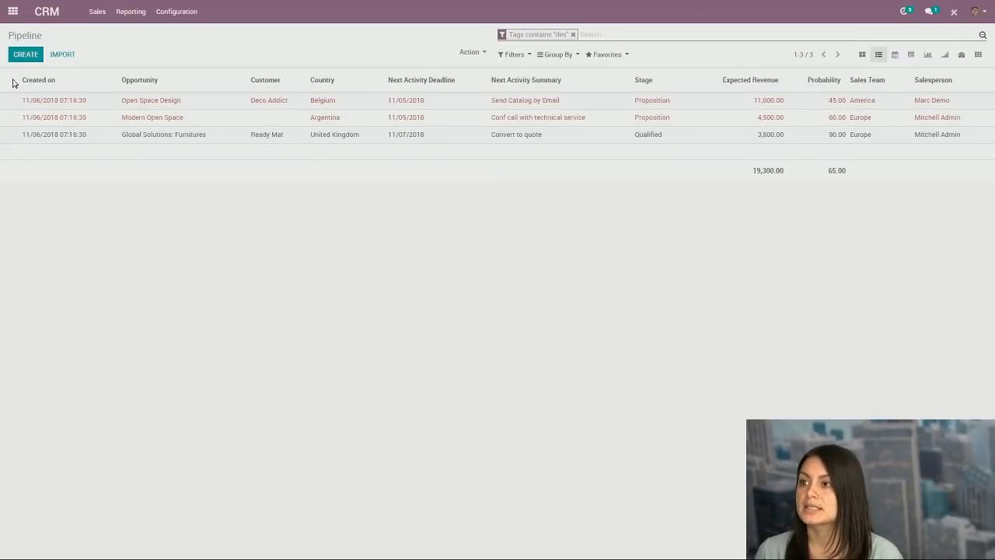
left_click(484, 53)
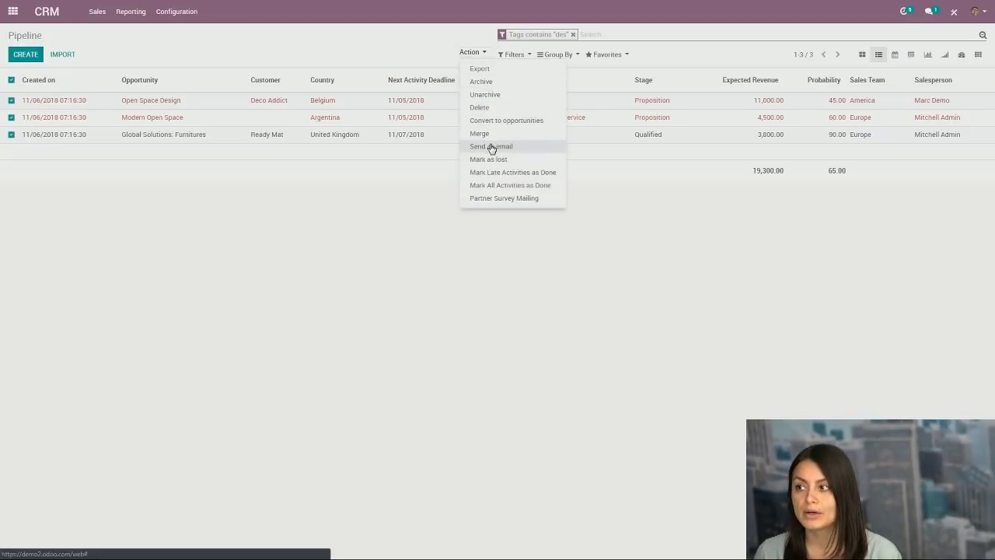
left_click(318, 239)
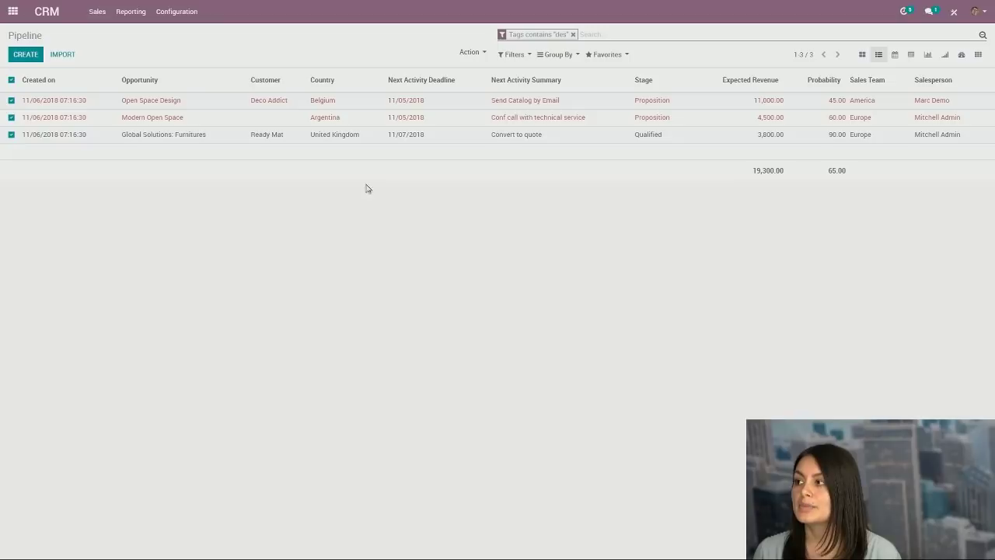
Remove the Tags filter from the pipeline search and look through the filter, grouping and favorites options
left_click(573, 35)
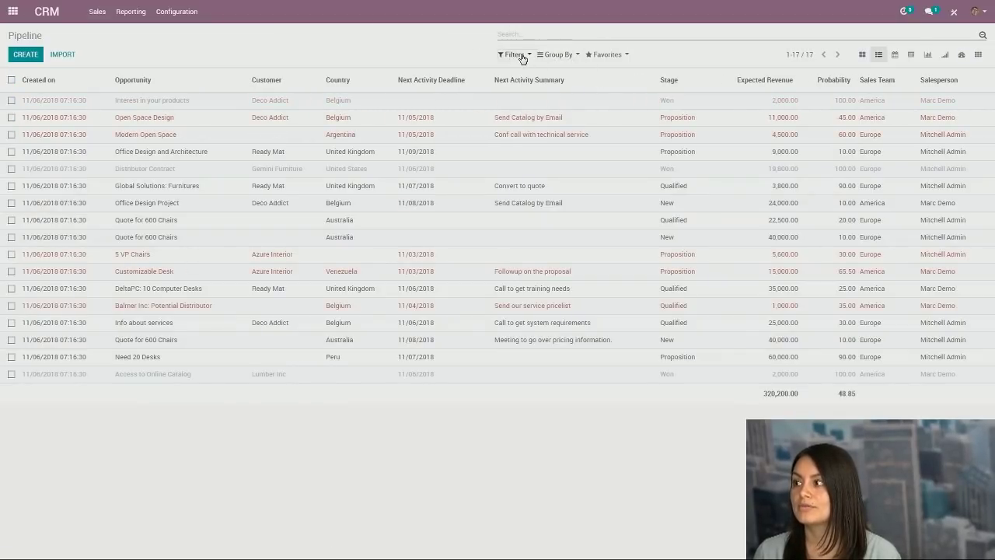
left_click(521, 55)
left_click(555, 54)
left_click(607, 55)
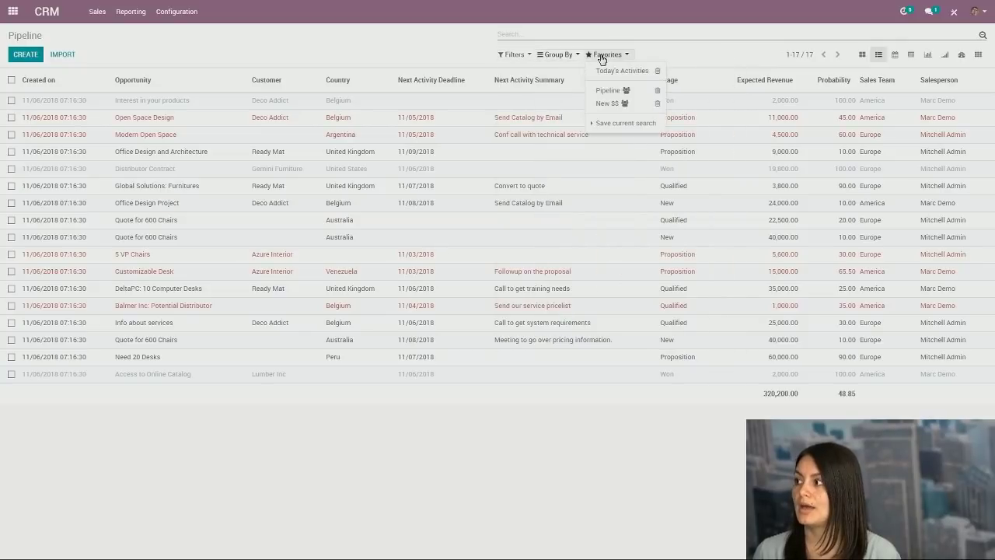
left_click(680, 56)
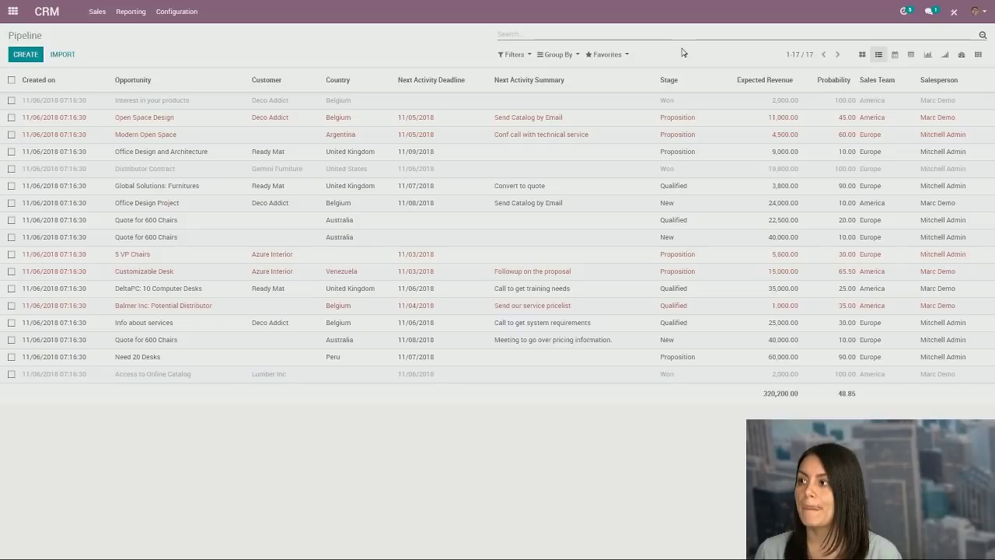
Switch to the Sales app and open the list of sales orders
left_click(13, 12)
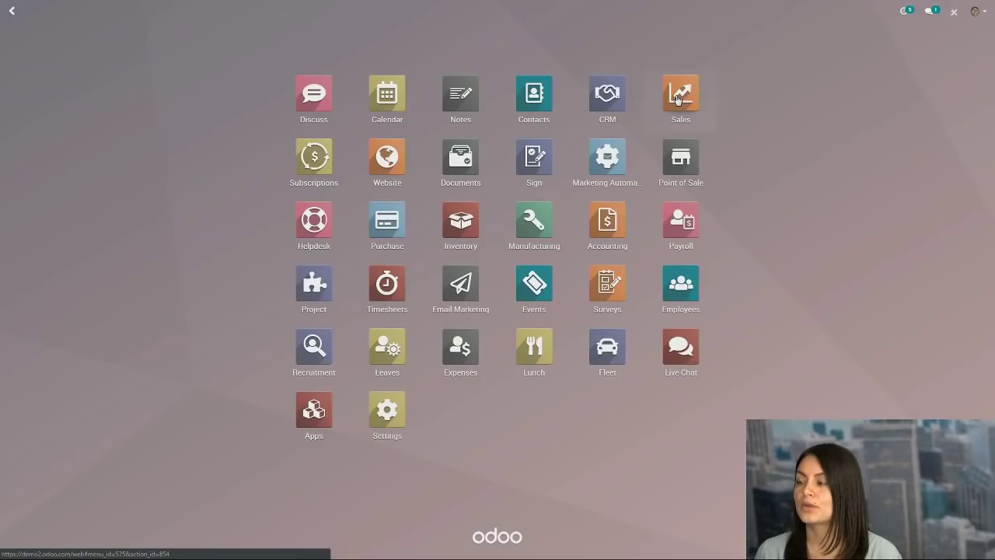
left_click(678, 100)
left_click(107, 12)
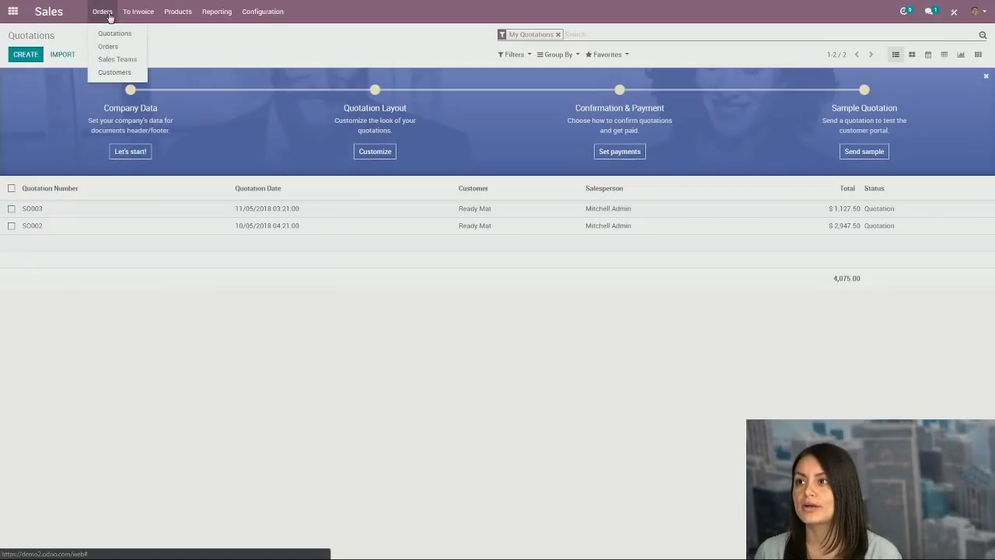
left_click(113, 46)
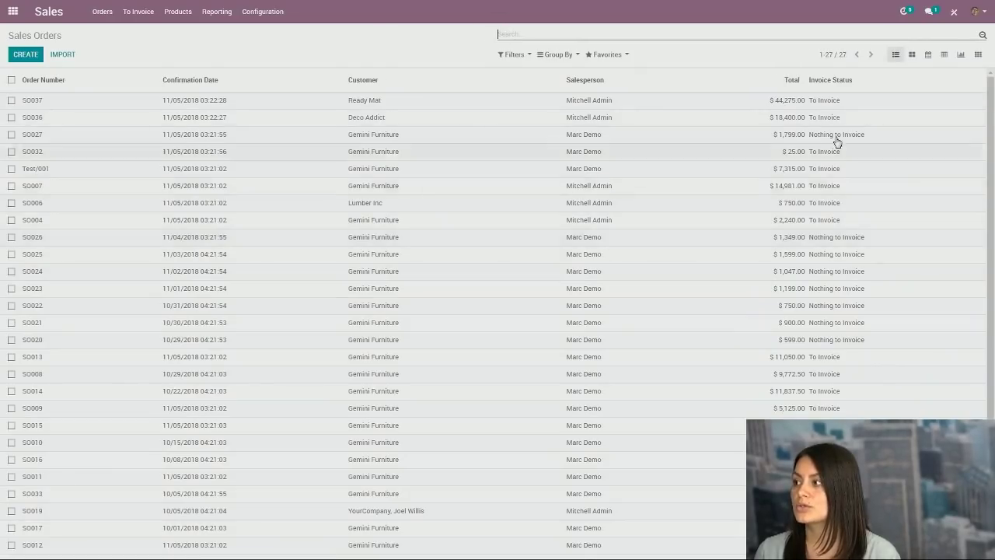
Limit the sales orders list to records 1-15, page forward and back, and restore the full 1-27 range
left_click(830, 55)
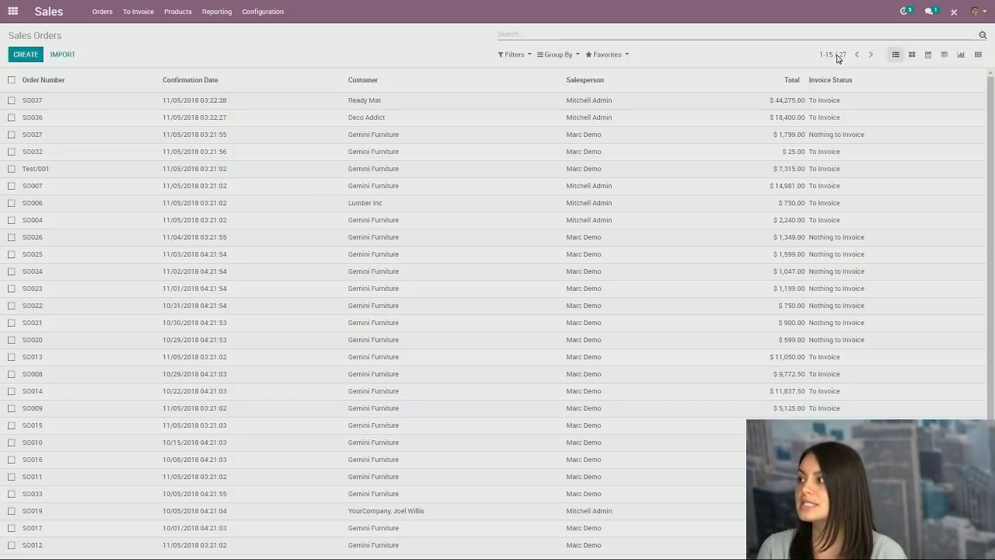
key("Return")
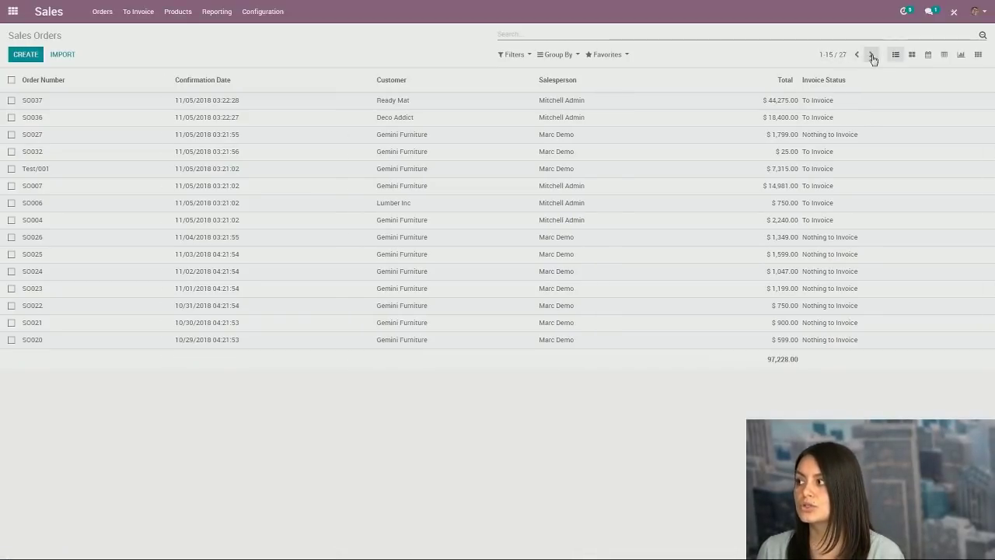
left_click(871, 55)
left_click(857, 55)
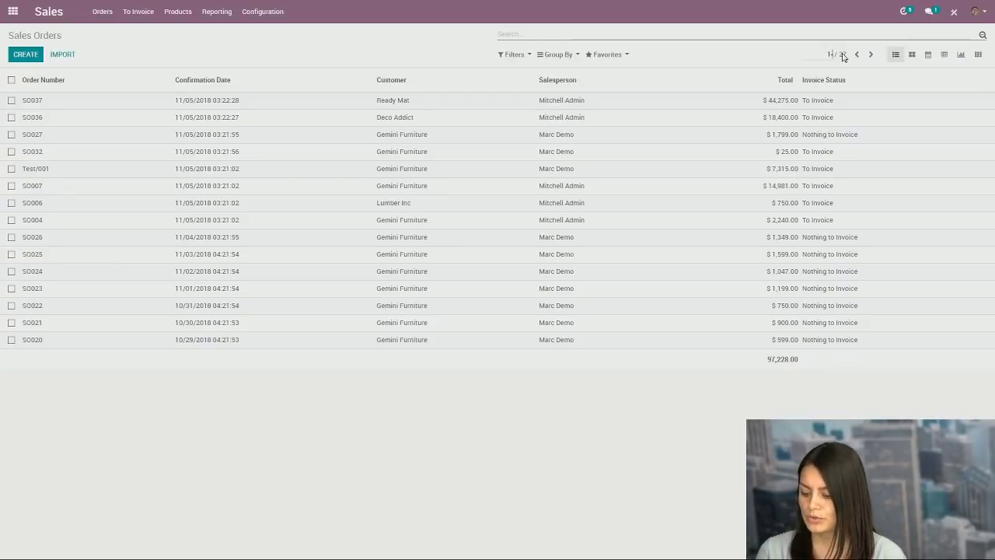
key("Return")
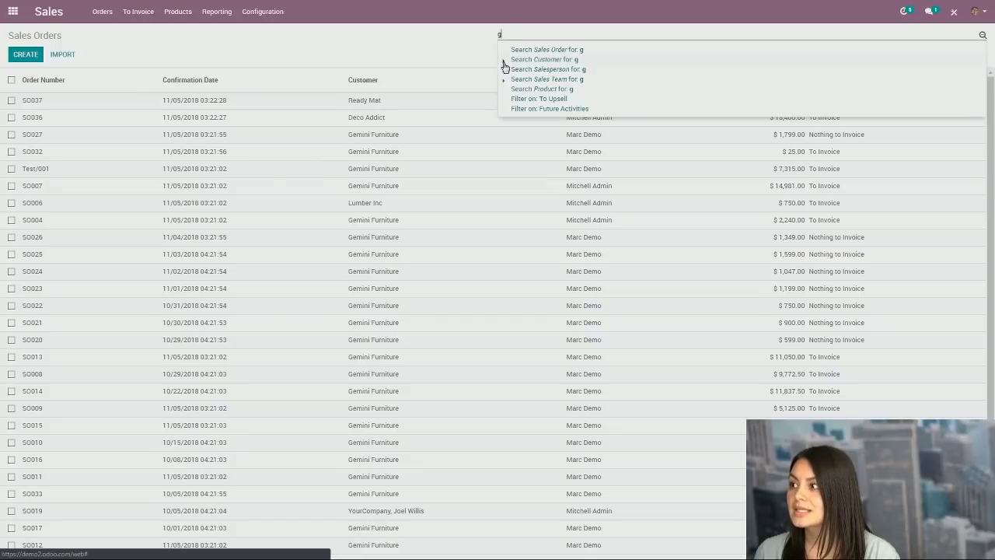
Filter the sales orders by the customer Gemini Furniture using the search suggestions for "g", and select all resulting orders
left_click(504, 60)
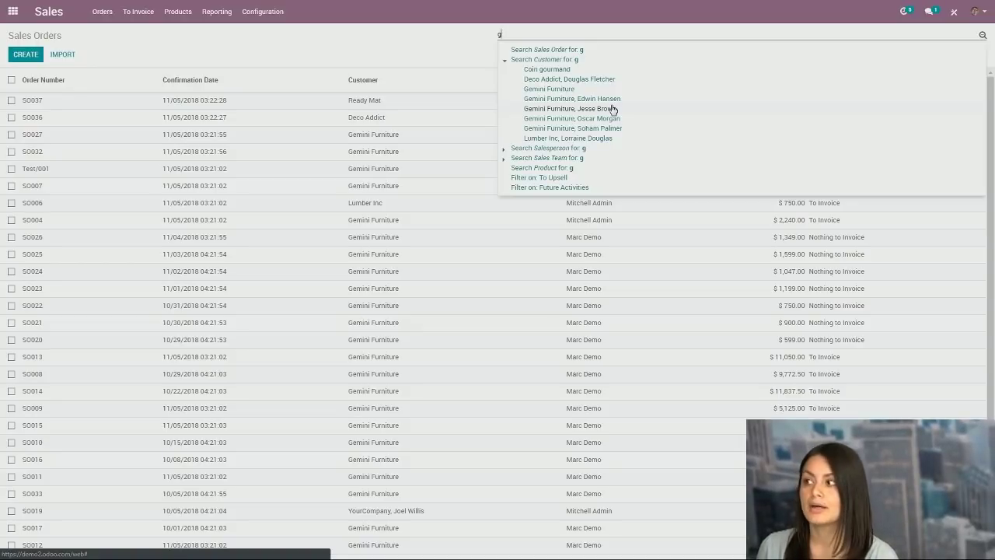
left_click(563, 90)
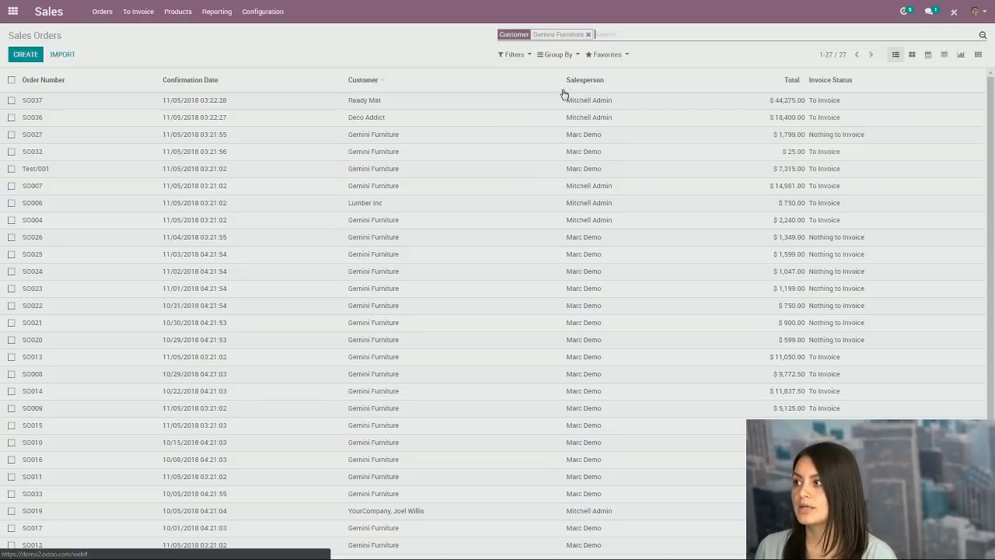
left_click(11, 81)
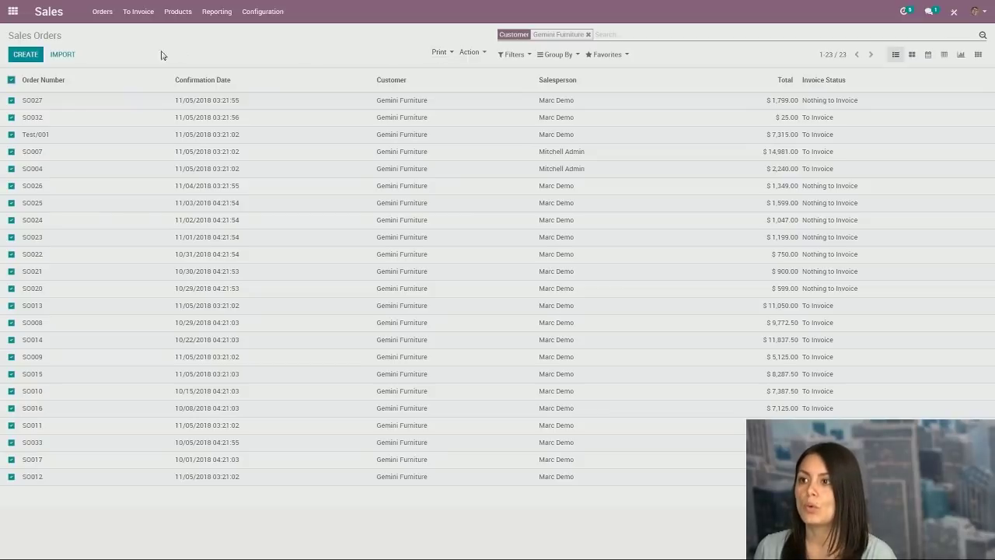
View the actions available for the selected orders, and clear the selection and the Customer filter
left_click(468, 52)
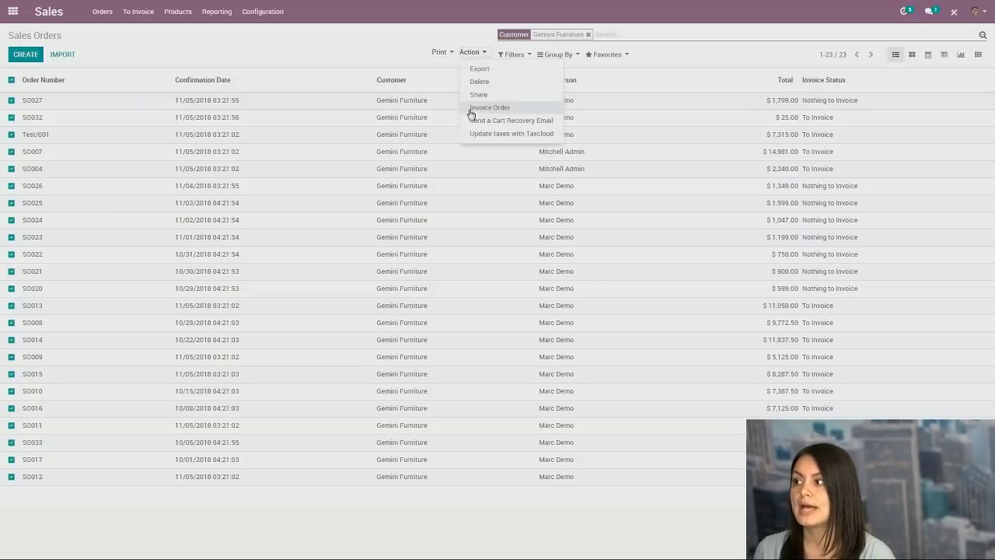
left_click(353, 55)
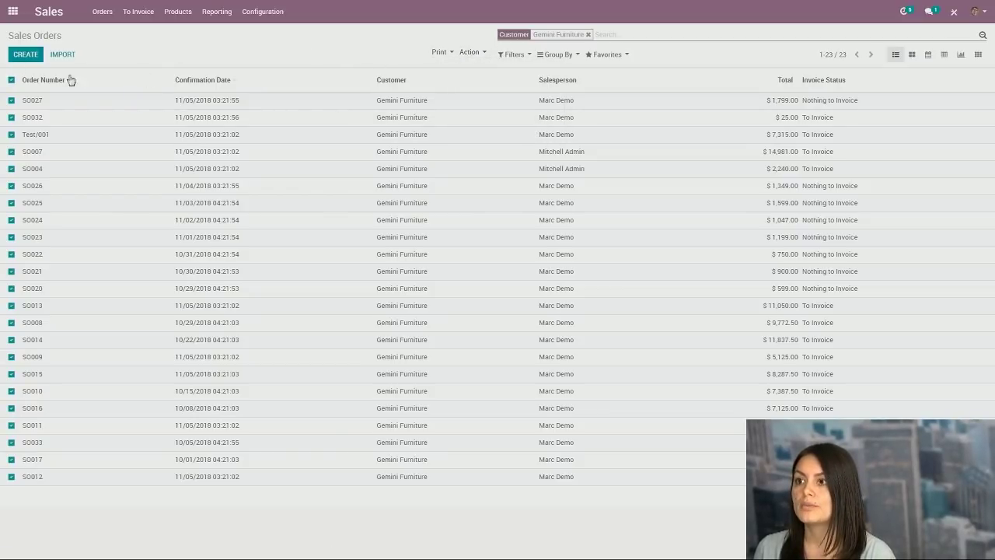
left_click(11, 81)
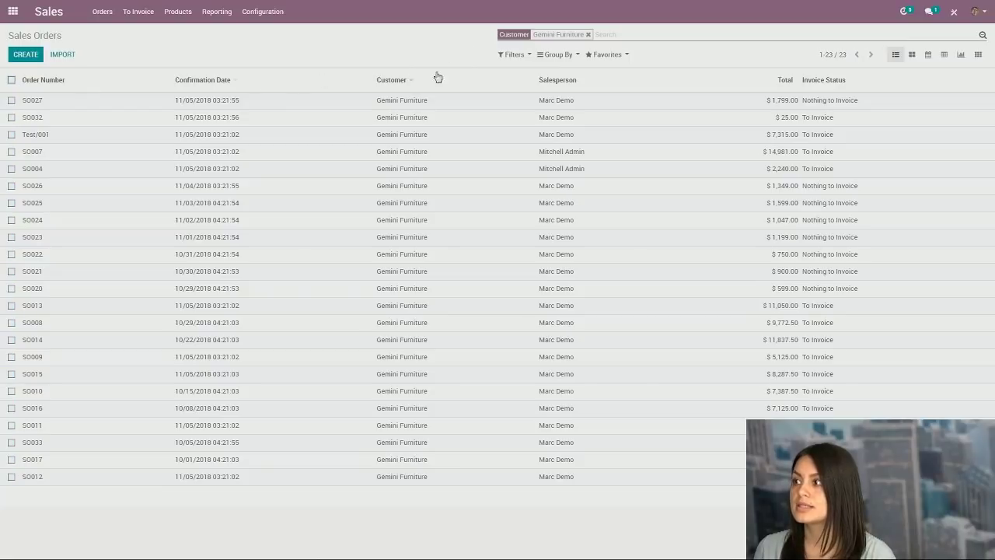
left_click(587, 35)
Group the sales orders by Customer to view each customer's total, and remove the grouping
left_click(557, 55)
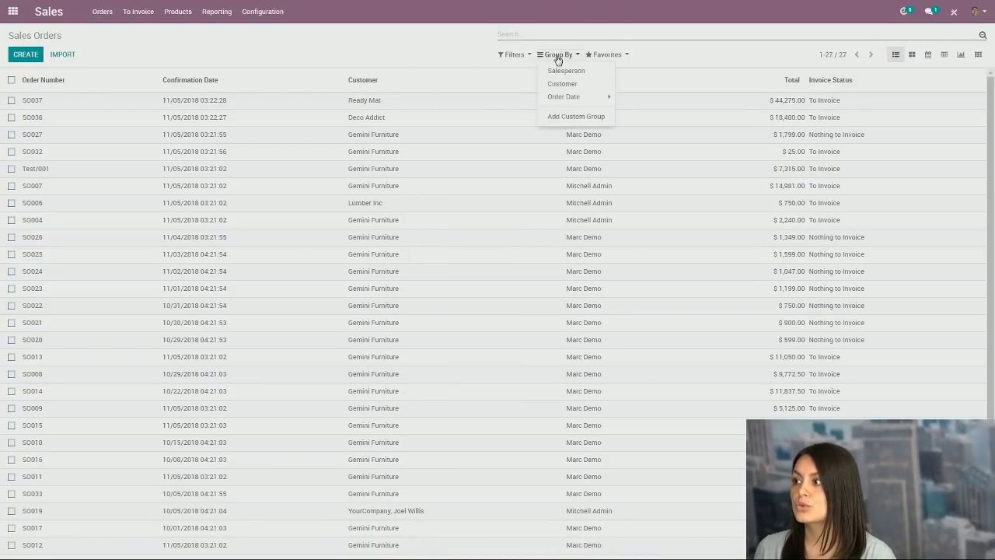
left_click(560, 83)
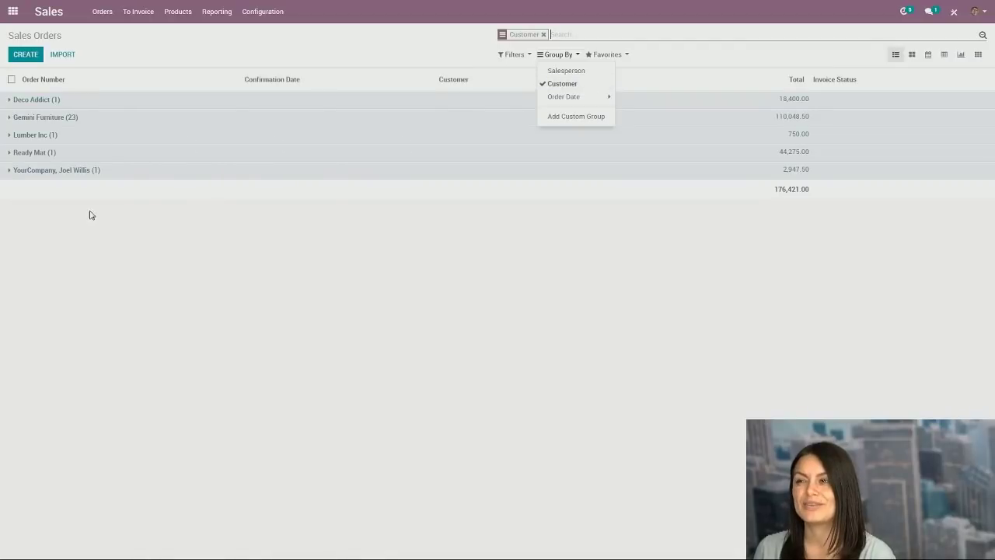
left_click(543, 34)
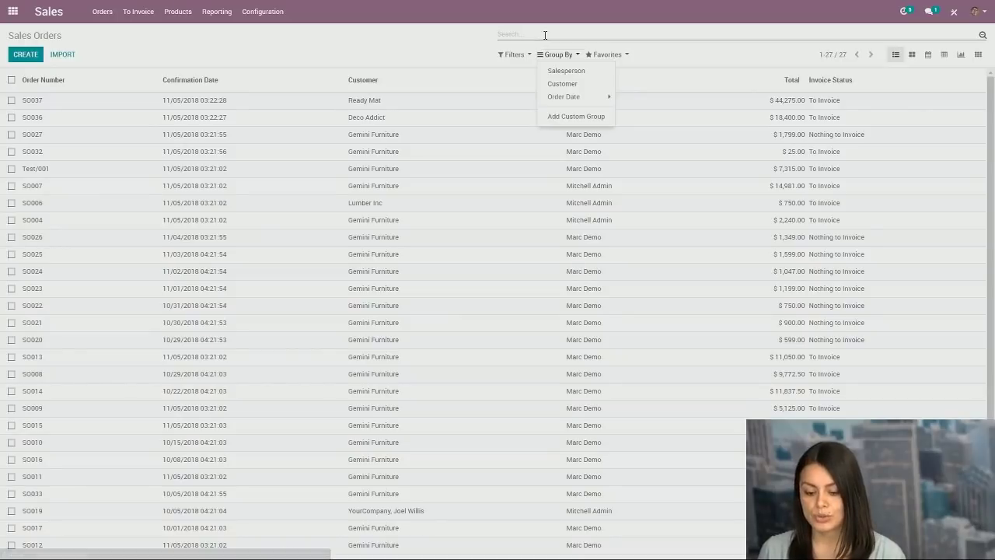
left_click(538, 33)
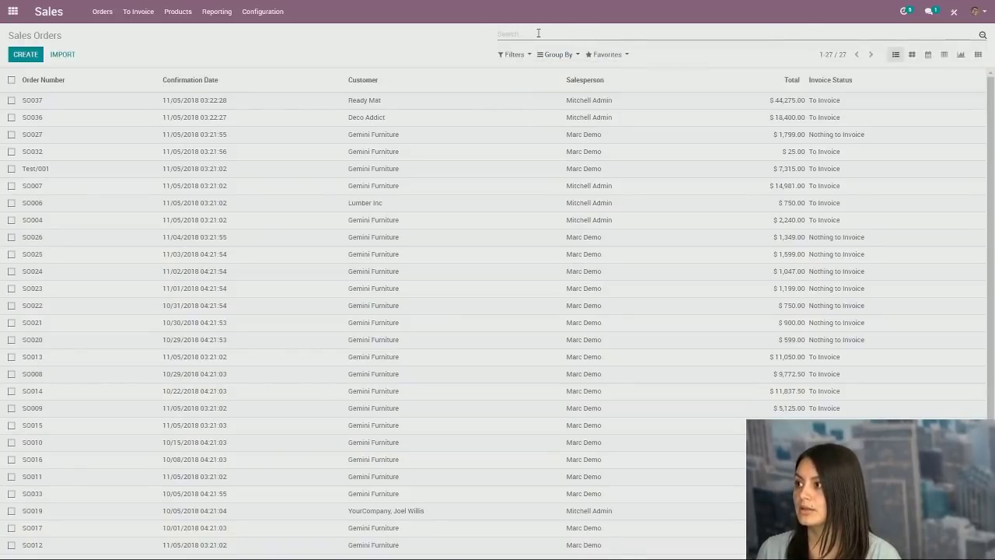
Look up the search suggestions for "g" in the sales orders, and clear the search text
left_click(539, 34)
type("g")
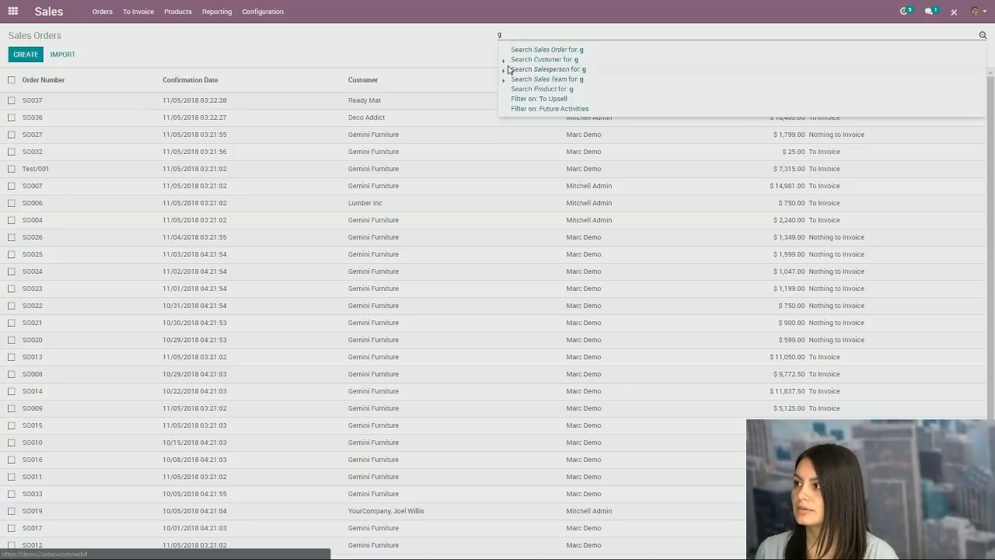
key("BackSpace")
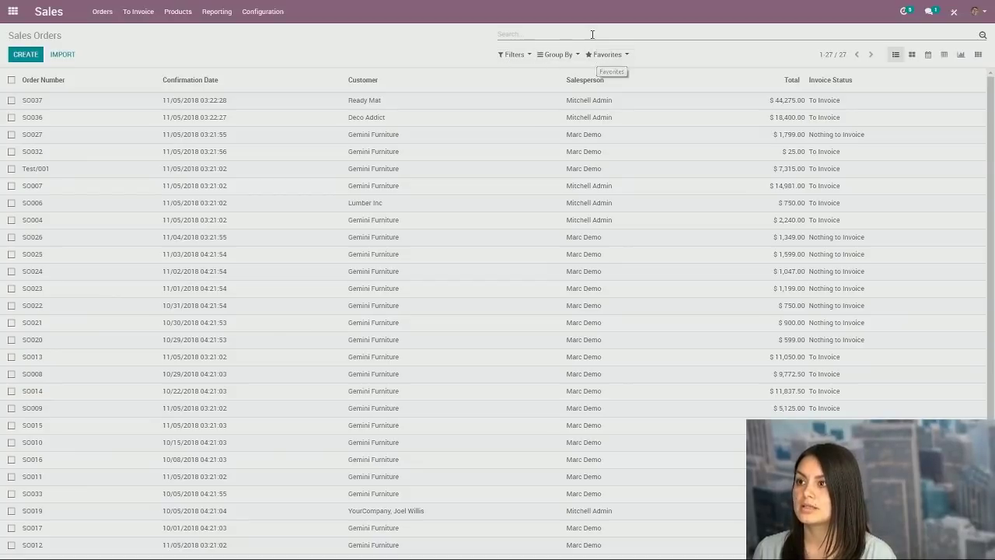
Switch from the sales orders to the CRM pipeline and show its opportunities as a list
left_click(12, 11)
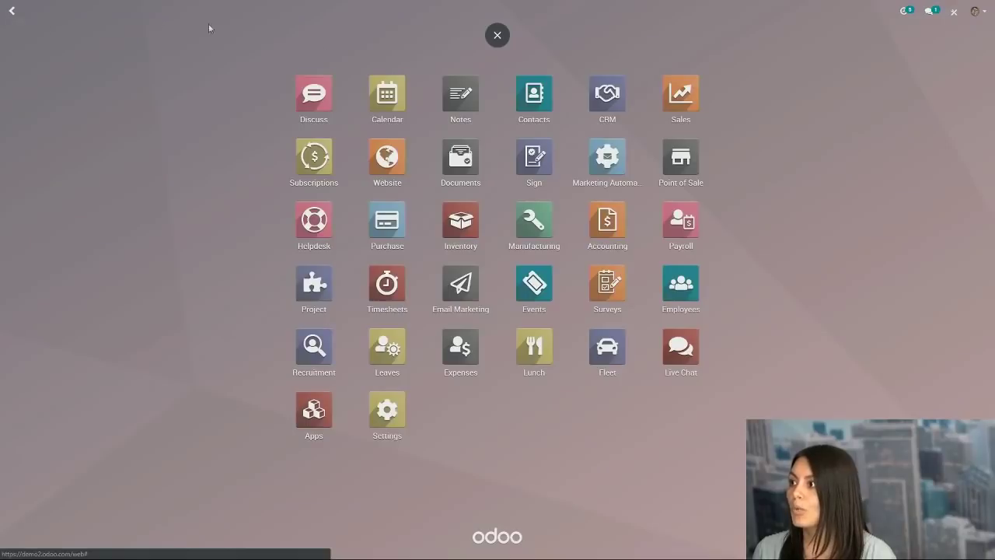
left_click(686, 97)
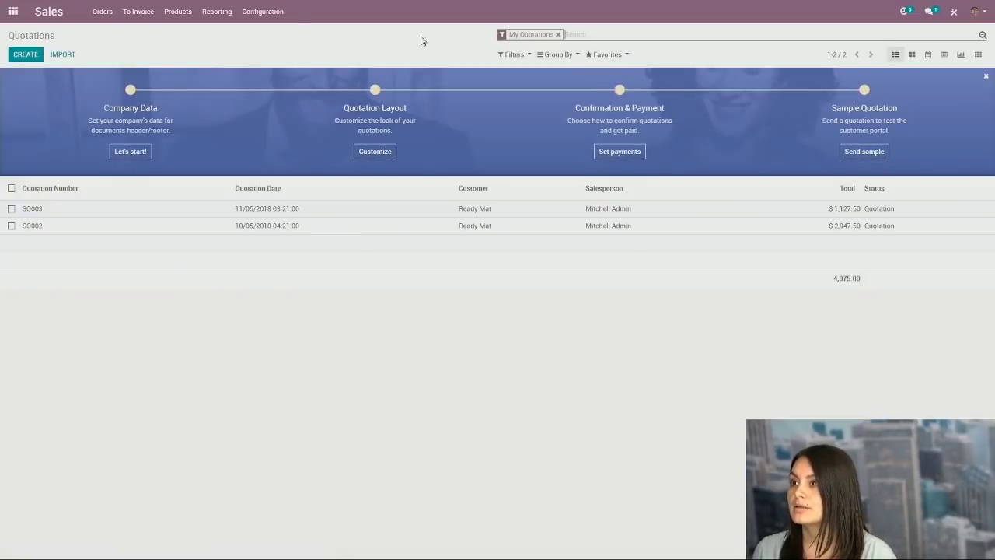
left_click(12, 11)
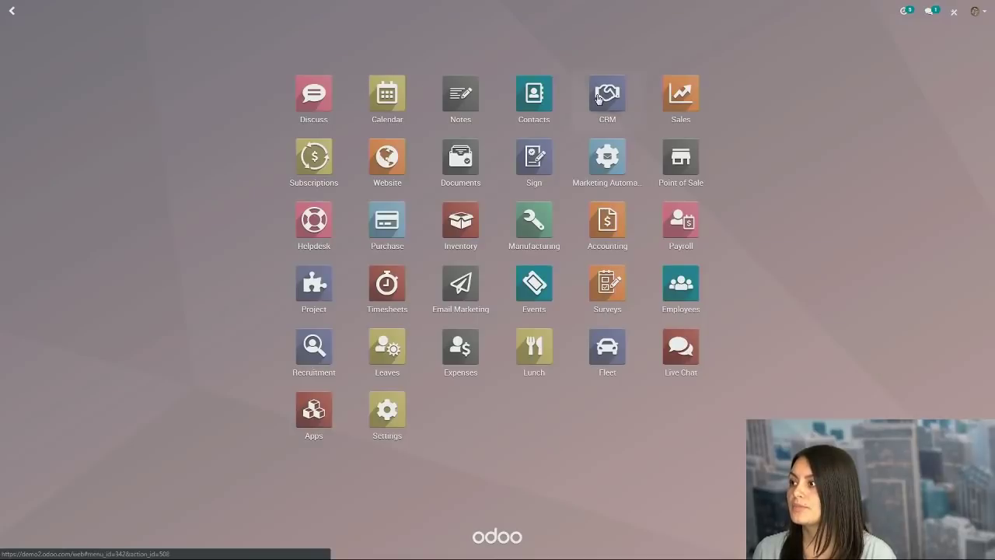
left_click(601, 100)
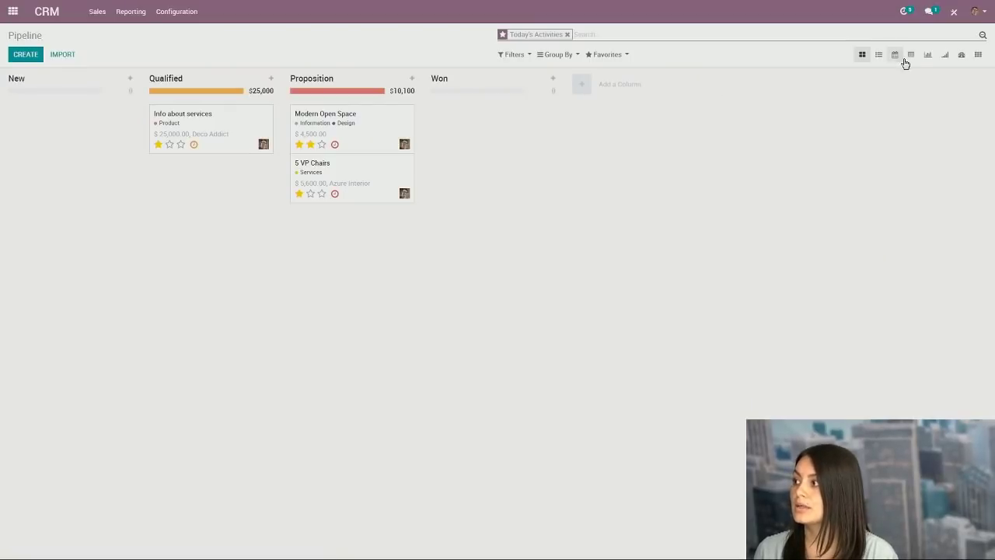
left_click(879, 56)
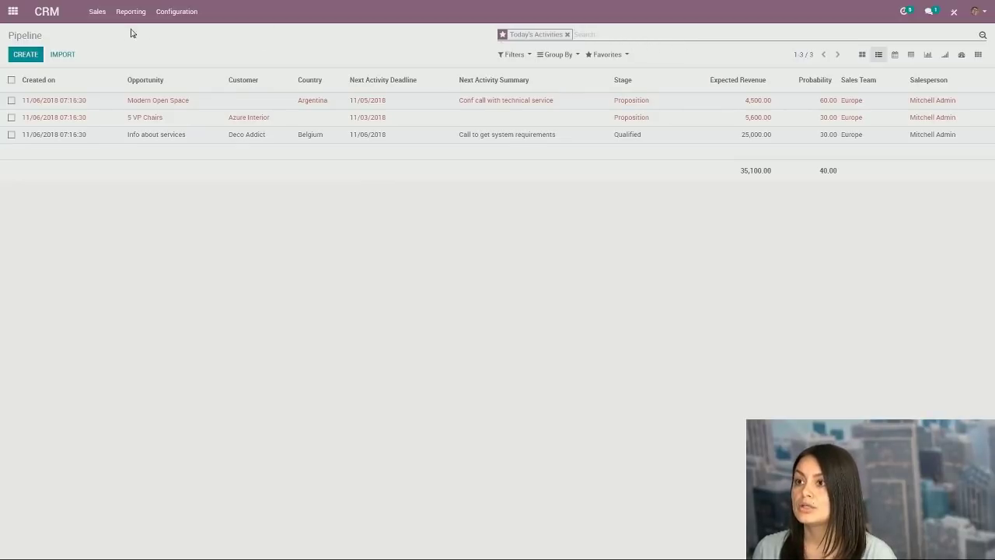
Open the pipeline in Studio and bring up its Search view for editing
left_click(955, 13)
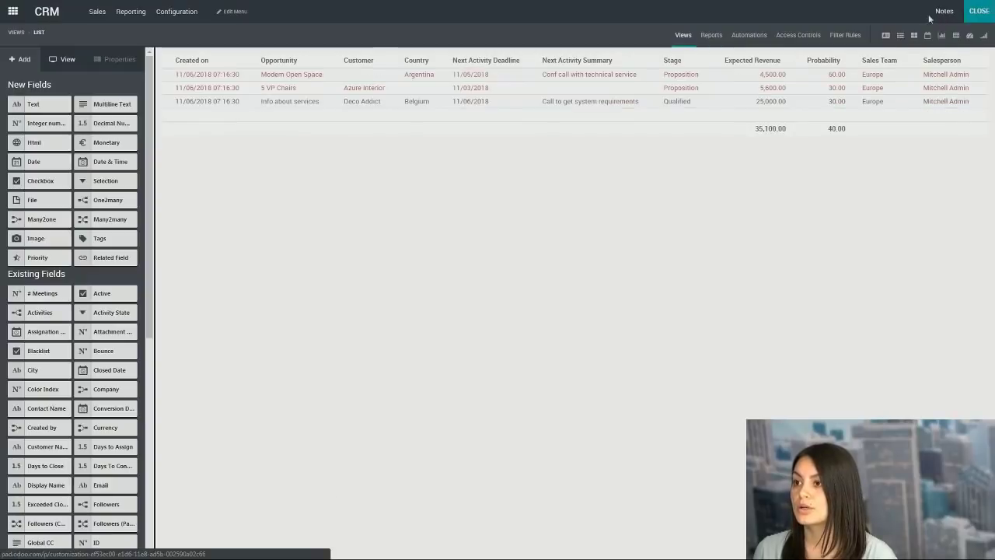
left_click(16, 32)
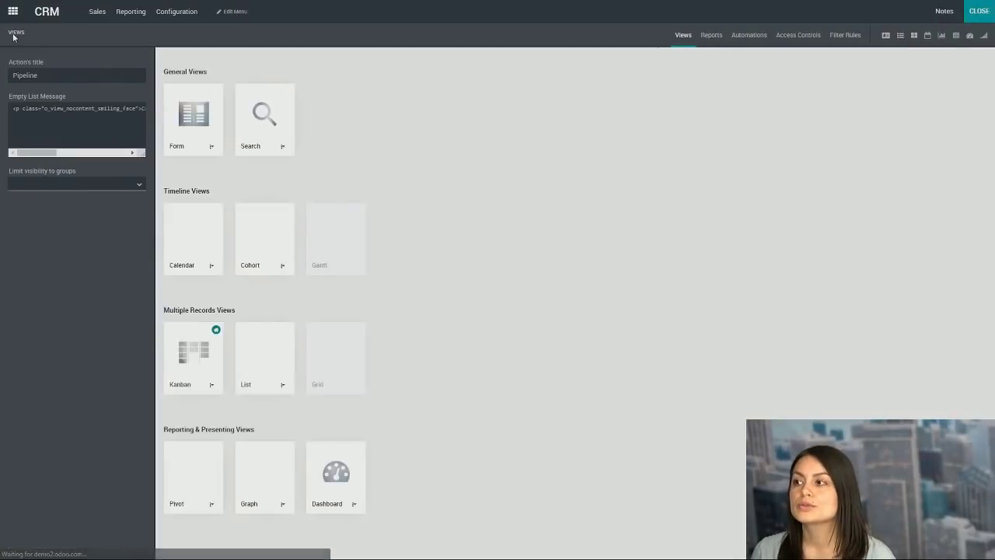
left_click(264, 116)
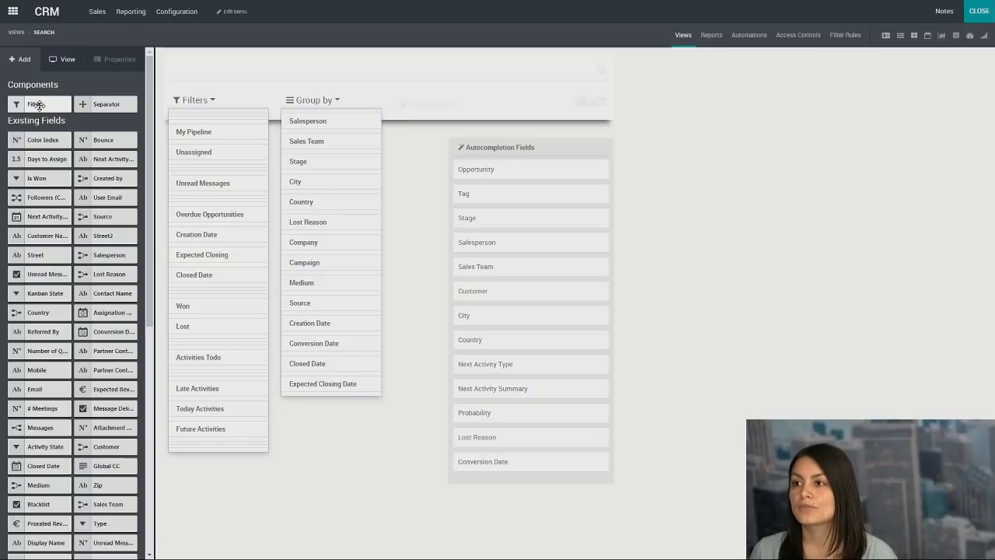
Add a filter below Lost in the Filters list, label it Tag, and base its rule on the Tags field
left_click_drag(38, 104, 207, 353)
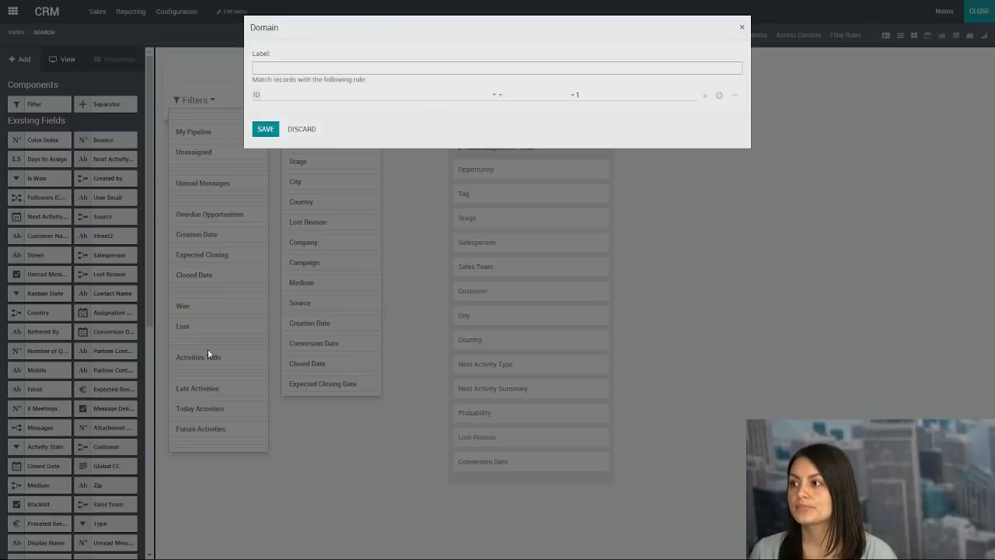
left_click(293, 98)
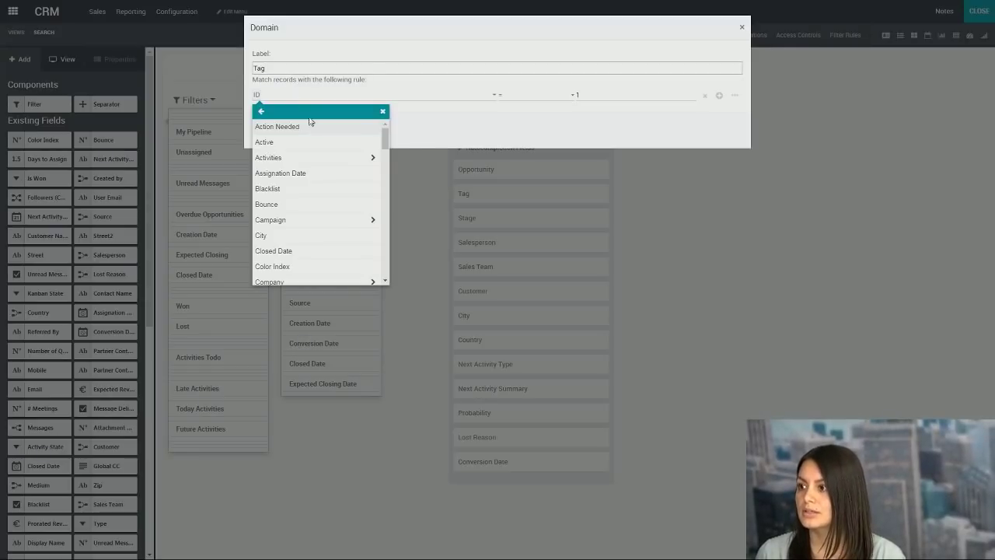
scroll(335, 220, "down", 5)
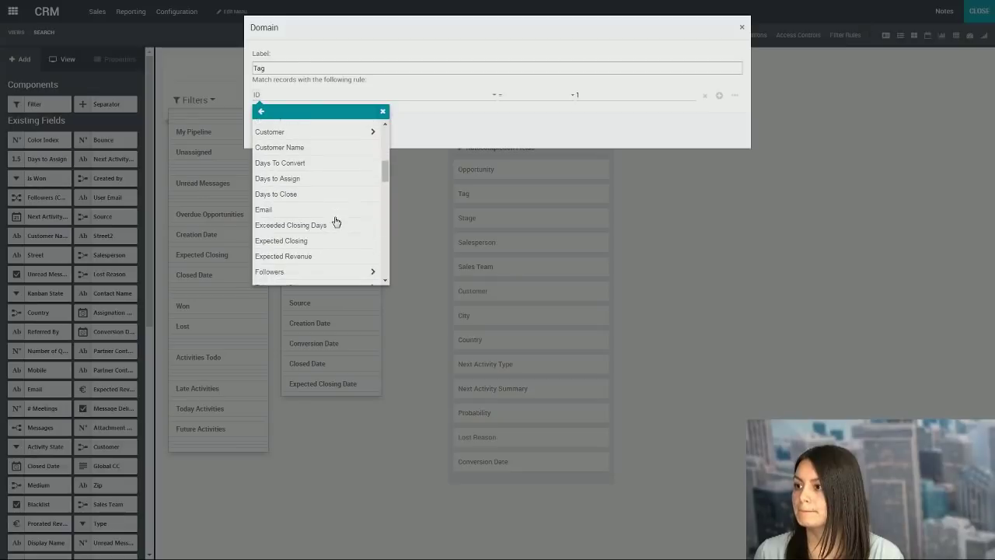
scroll(335, 221, "down", 5)
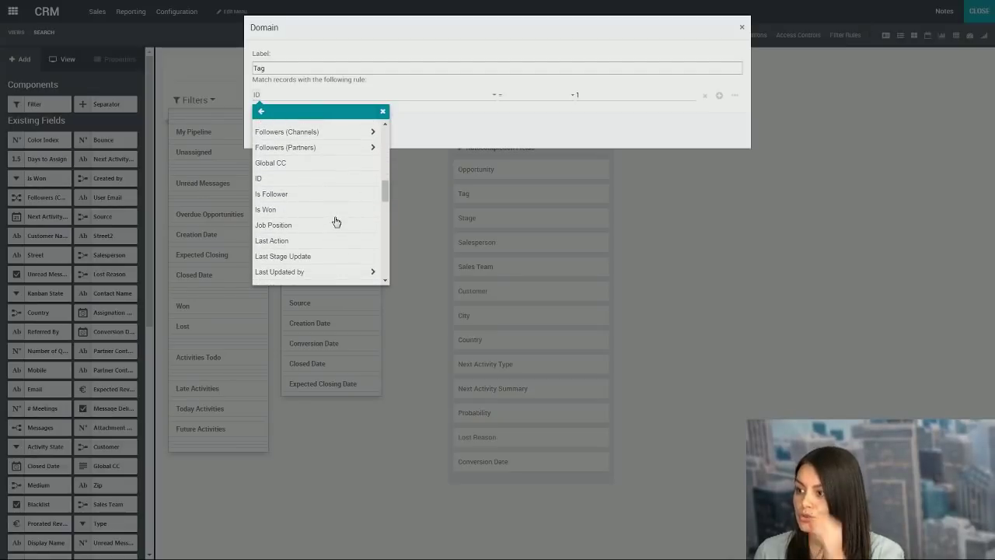
scroll(336, 221, "down", 5)
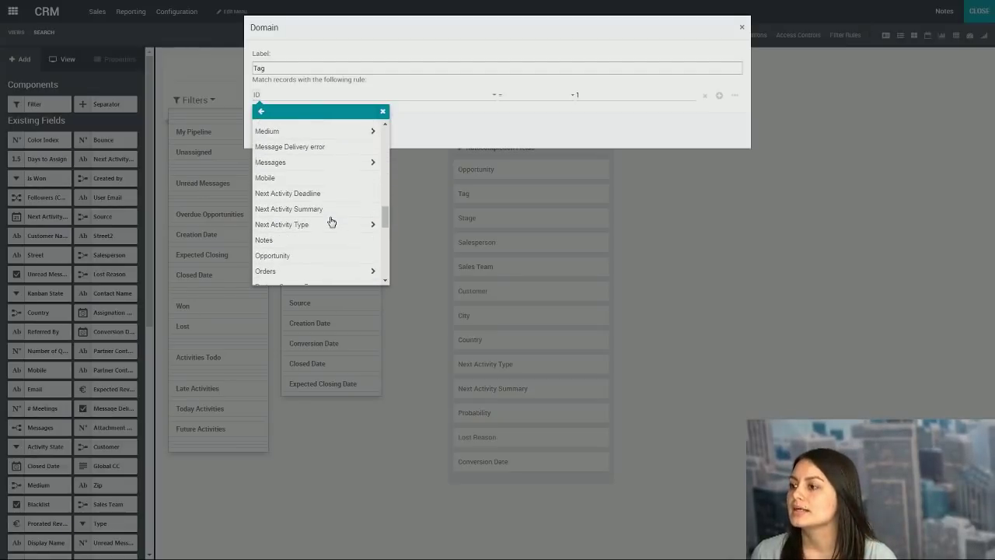
scroll(331, 222, "down", 10)
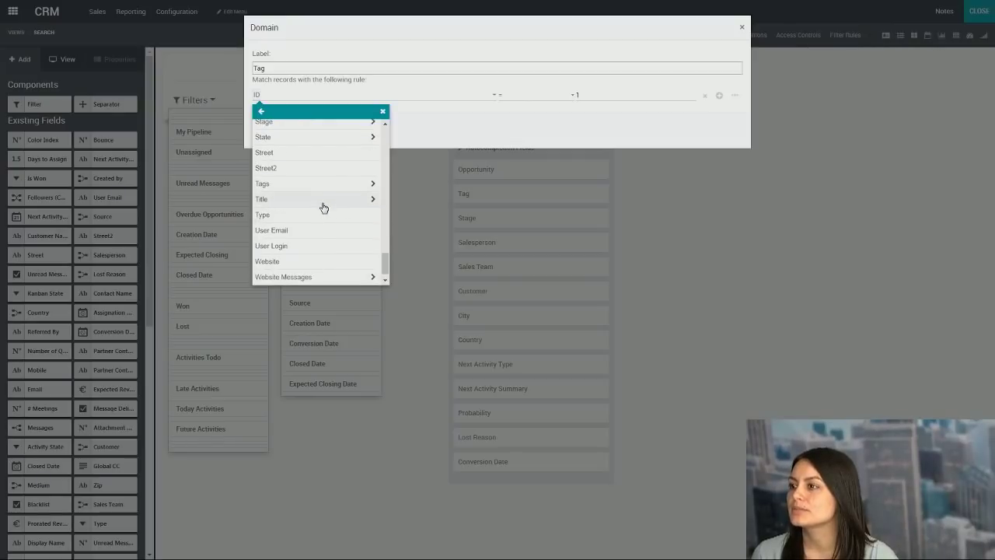
left_click(324, 186)
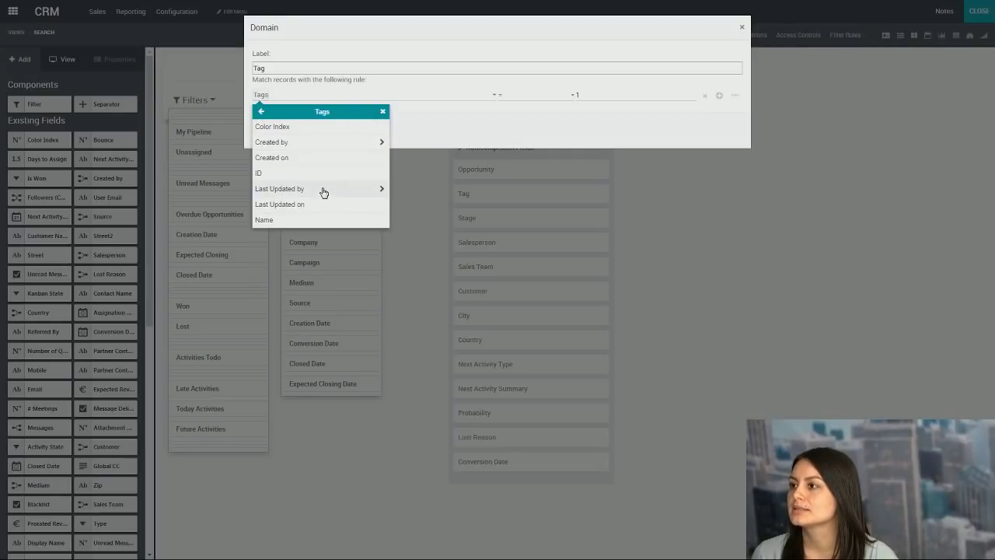
left_click(490, 133)
Try the contains operator for the Tags rule, set it back to =, and save the filter
left_click(511, 96)
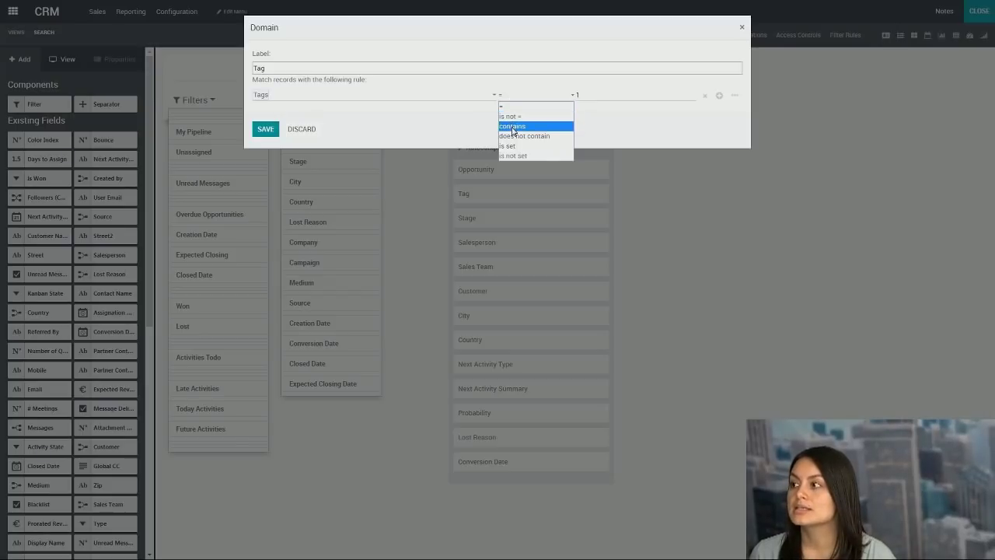
left_click(513, 127)
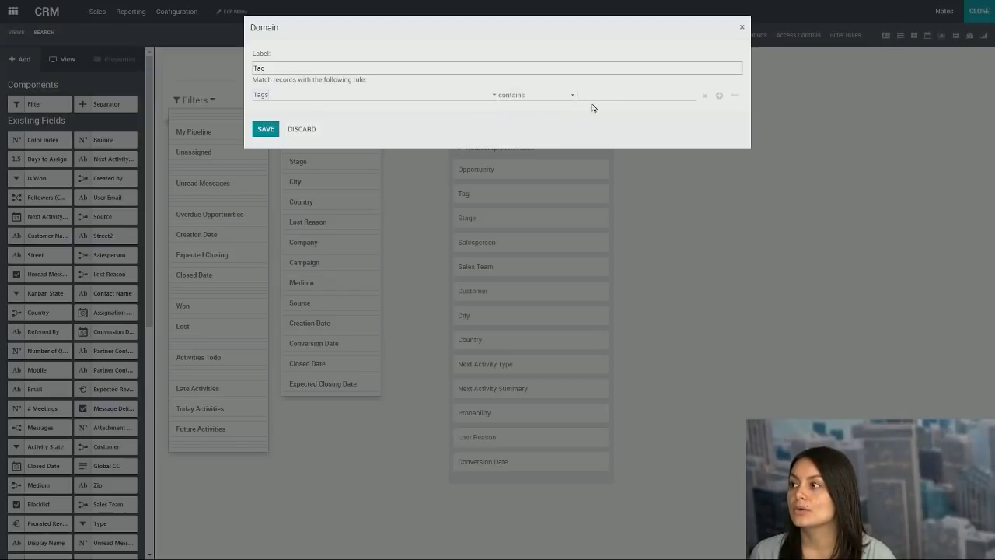
left_click(541, 105)
left_click(526, 106)
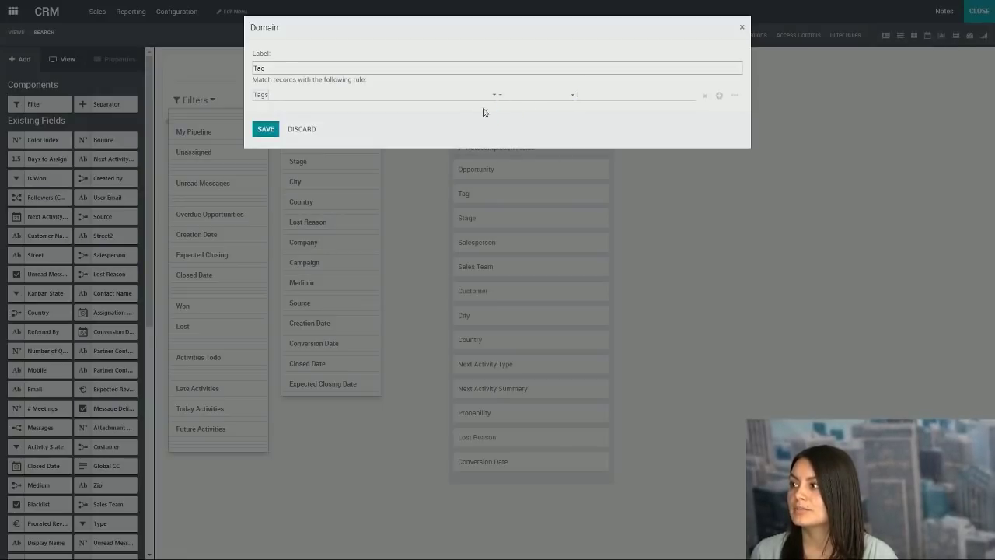
left_click(266, 129)
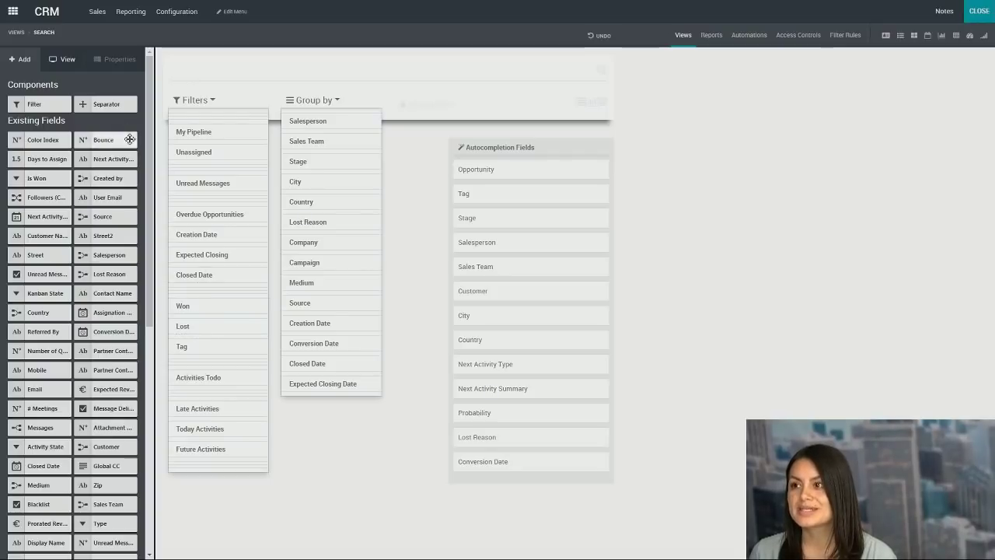
Insert a separator between the Lost and Tag filters
left_click_drag(107, 104, 215, 355)
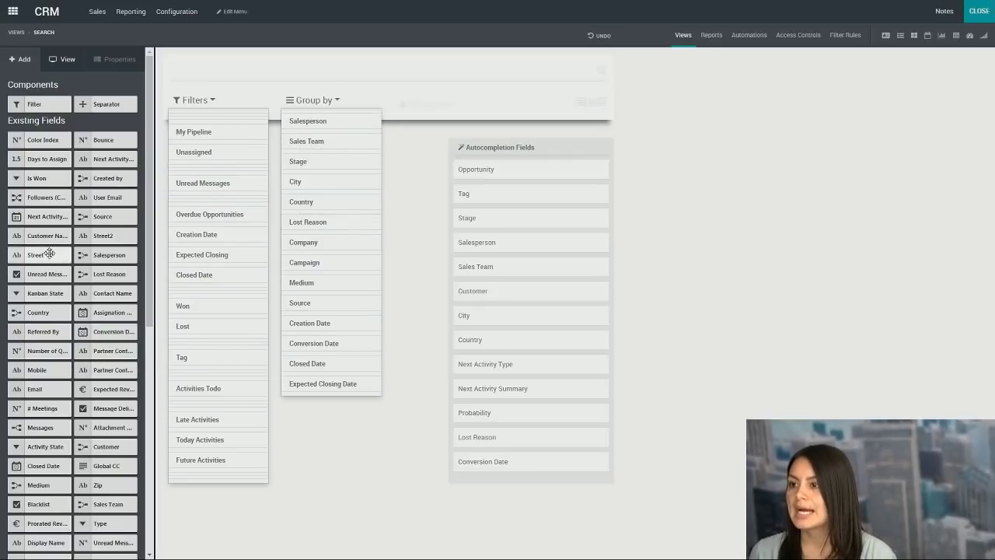
scroll(47, 255, "down", 5)
scroll(49, 259, "up", 5)
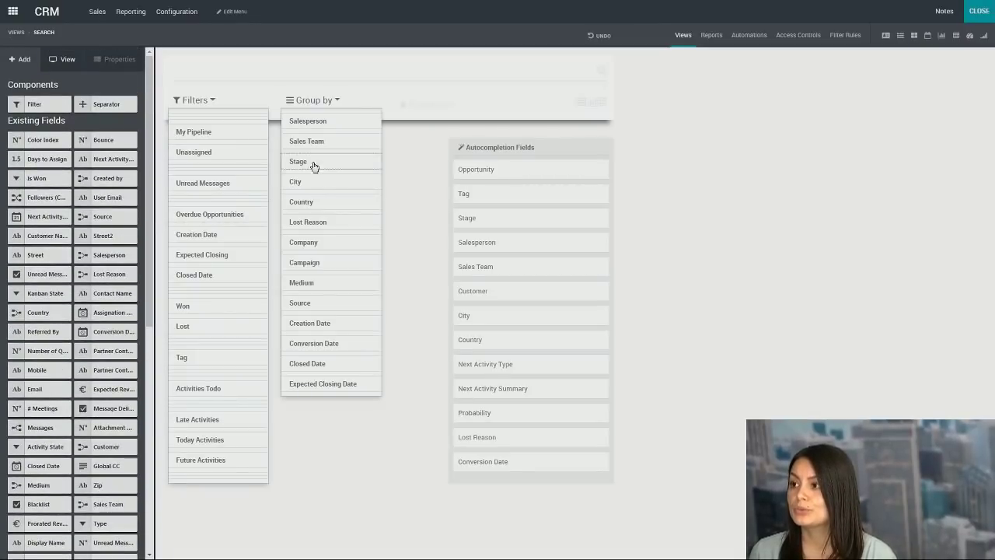
Add the existing Created on field to the Group by list between Country and Lost Reason
mouse_move(46, 104)
left_mouse_down()
mouse_move(372, 196)
mouse_move(349, 169)
mouse_move(125, 94)
mouse_move(211, 160)
mouse_move(220, 218)
mouse_move(206, 101)
mouse_move(57, 109)
left_mouse_up()
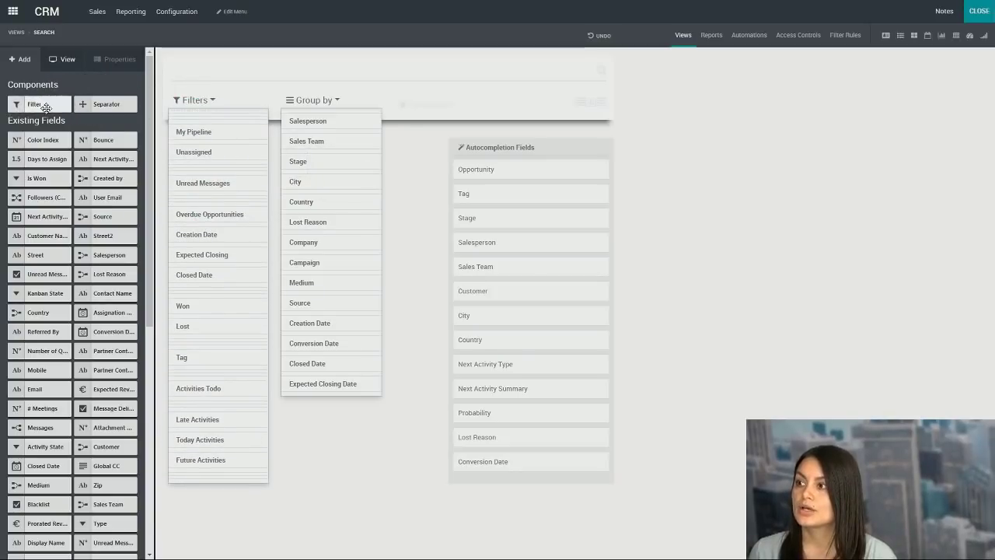
scroll(75, 246, "down", 5)
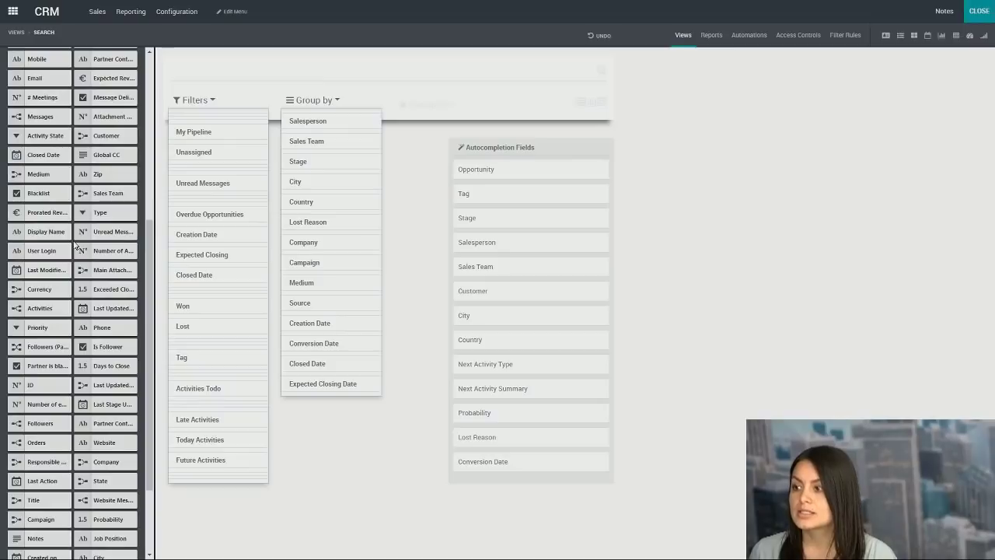
scroll(75, 246, "down", 1)
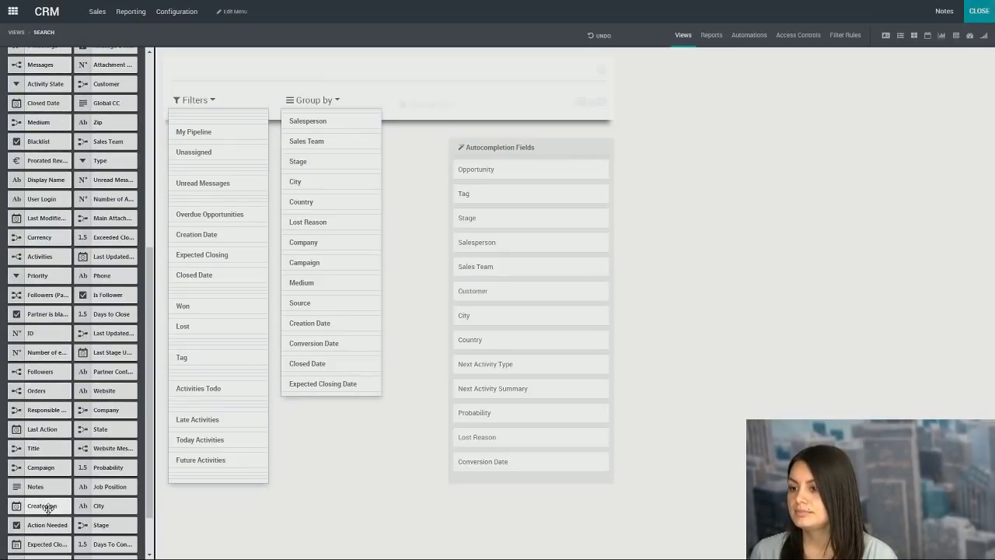
left_click_drag(32, 511, 313, 210)
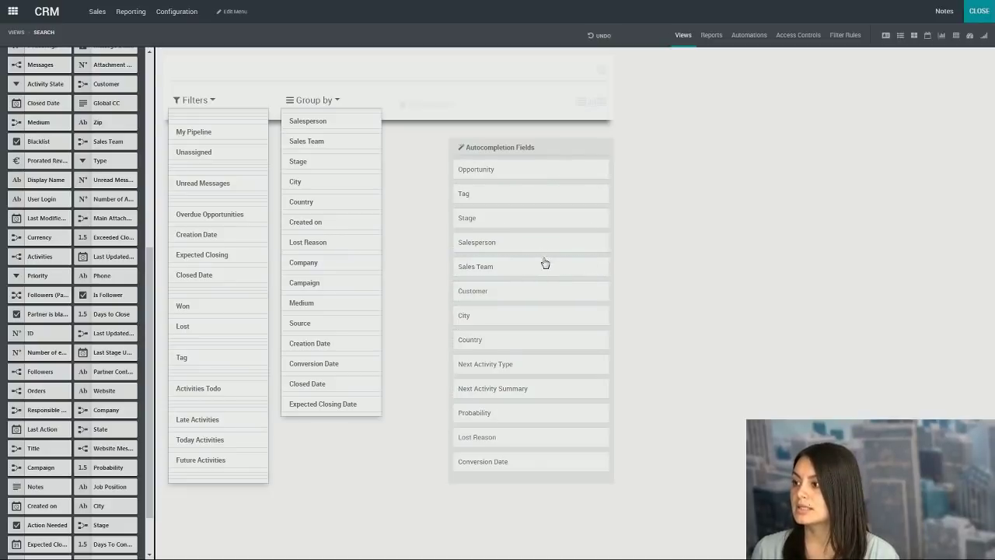
Remove the Country field from the autocompletion fields and confirm the removal
left_click(518, 344)
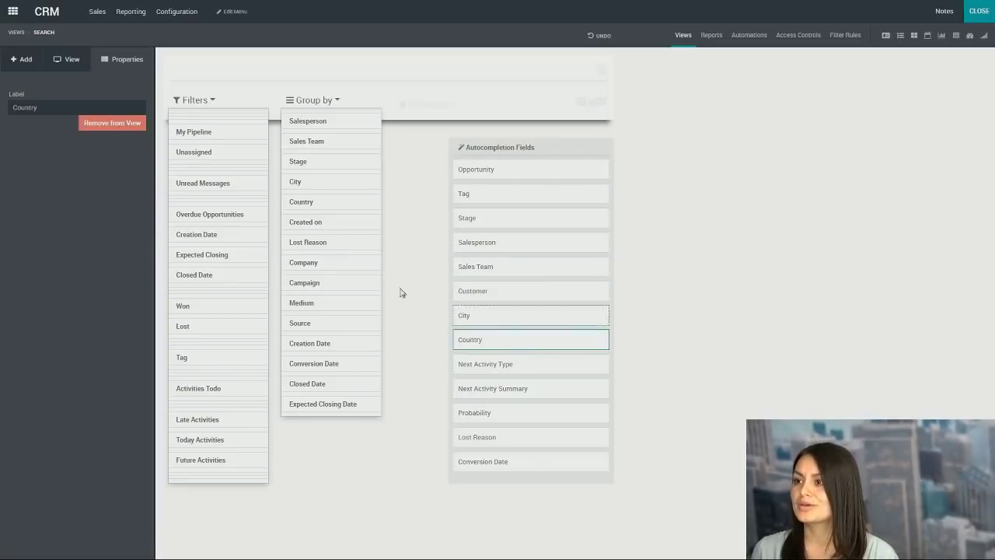
left_click(97, 124)
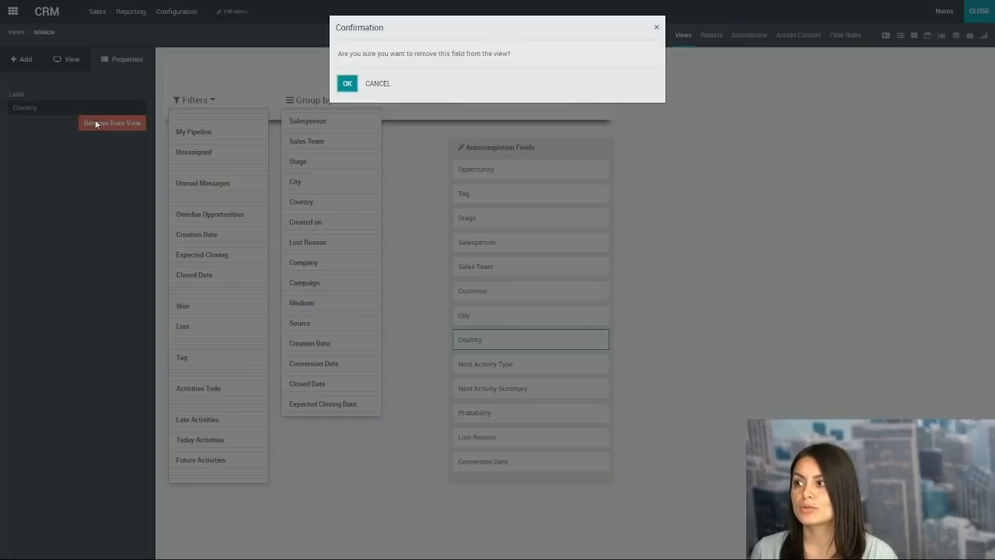
left_click(348, 88)
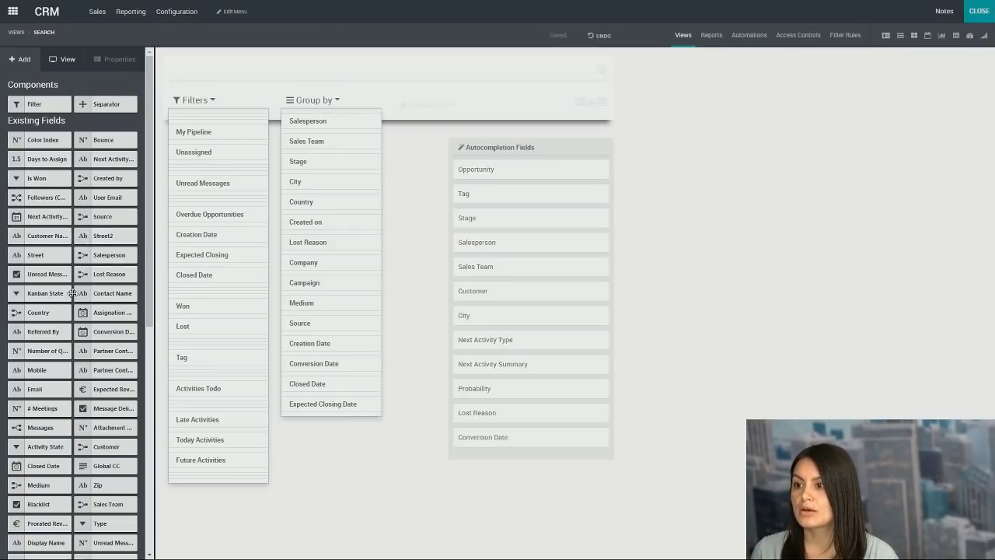
Add the existing Country field to the autocompletion fields between Customer and City, and close Studio
left_click_drag(39, 313, 498, 300)
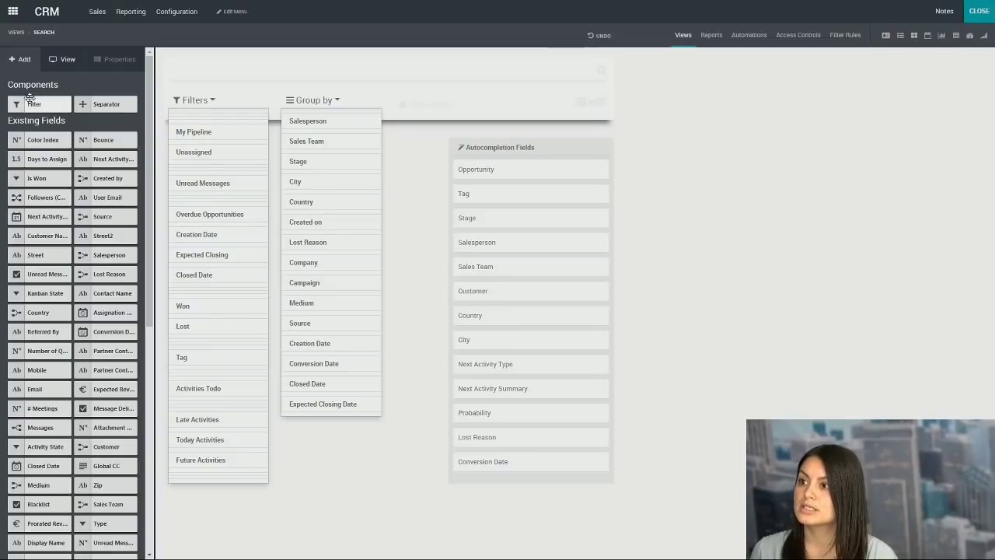
mouse_move(52, 105)
left_mouse_down()
mouse_move(220, 207)
mouse_move(161, 162)
mouse_move(42, 105)
left_mouse_up()
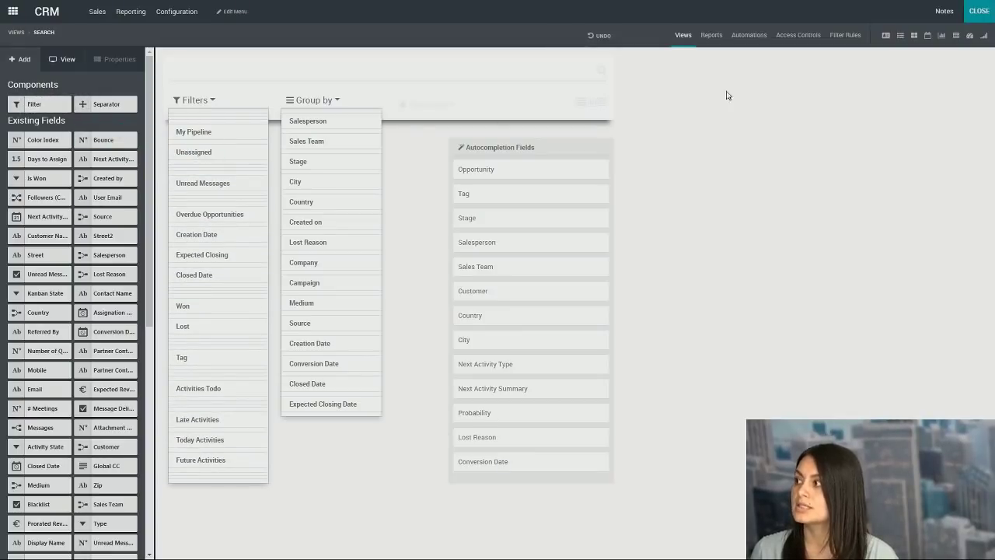
left_click(986, 11)
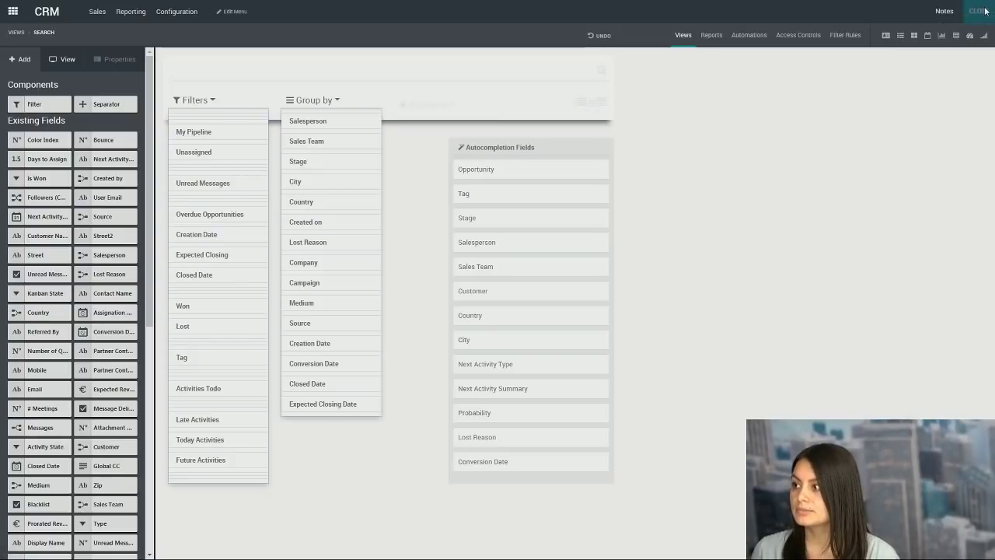
Check the pipeline's filter and grouping options for the customized entries, including the periods under Creation Date
left_click(510, 54)
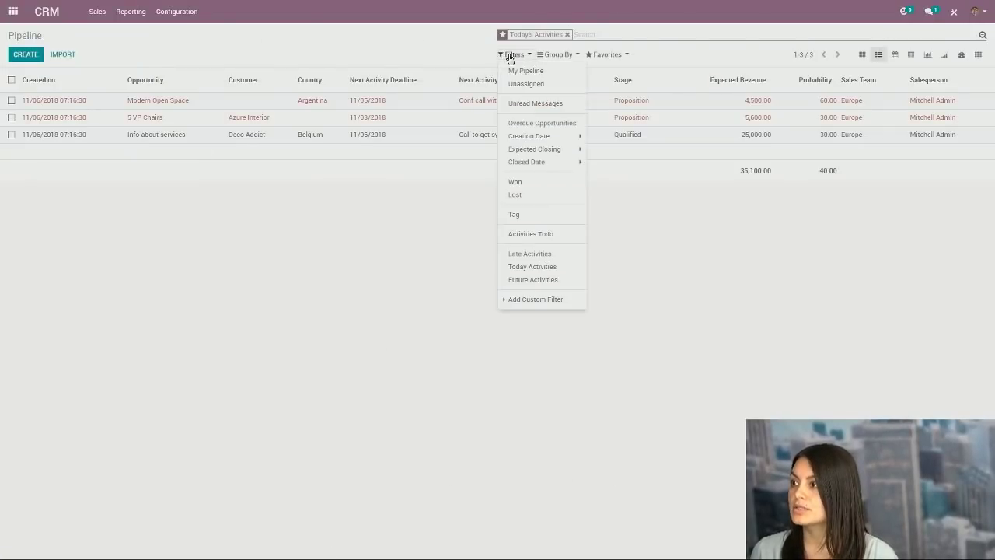
left_click(557, 55)
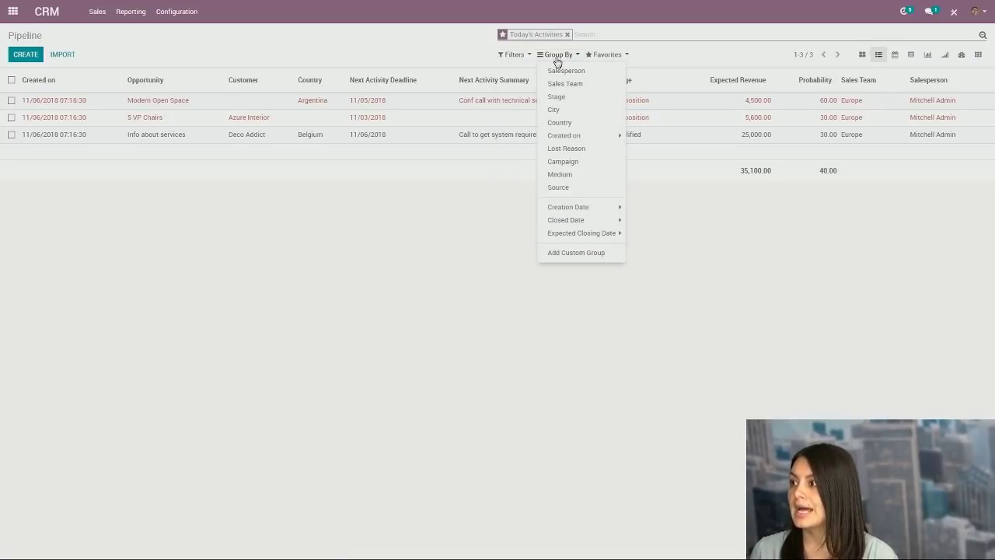
left_click(560, 210)
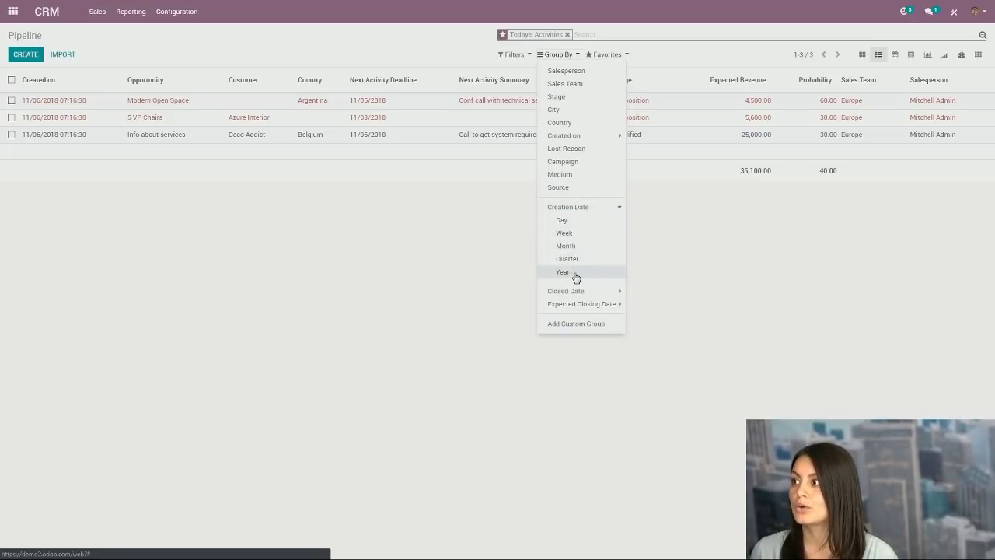
left_click(502, 262)
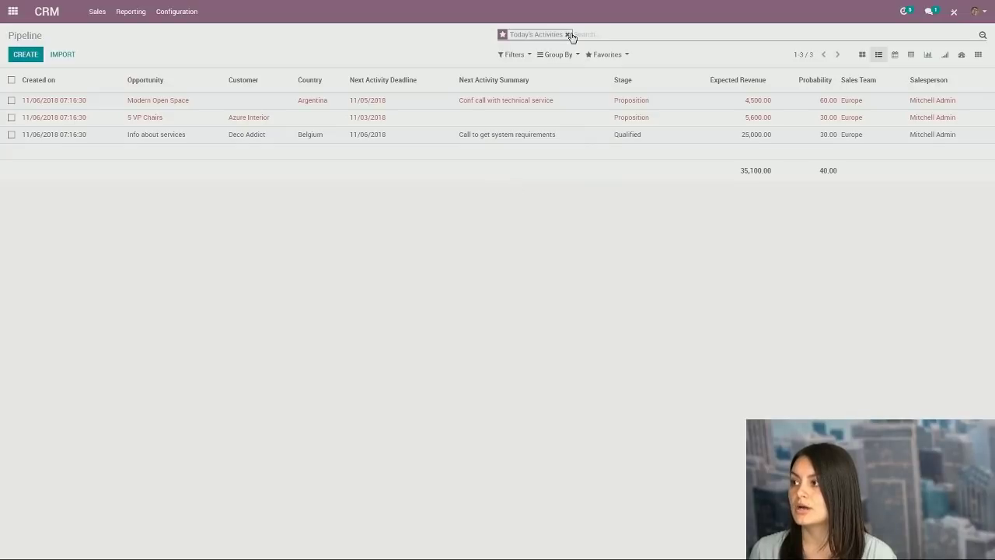
Remove the Today's Activities favorite from the pipeline search and search the Country field for "b"
left_click(568, 35)
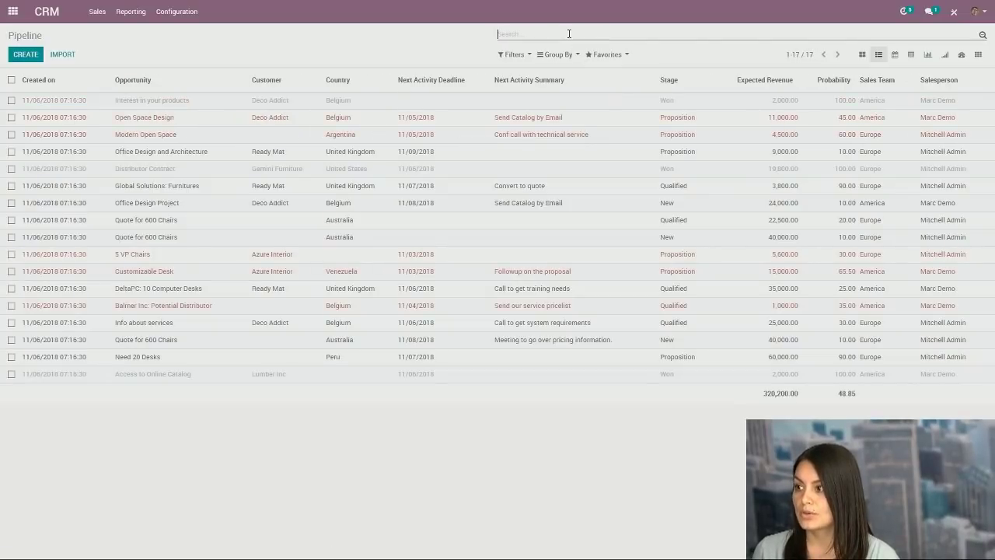
type("b")
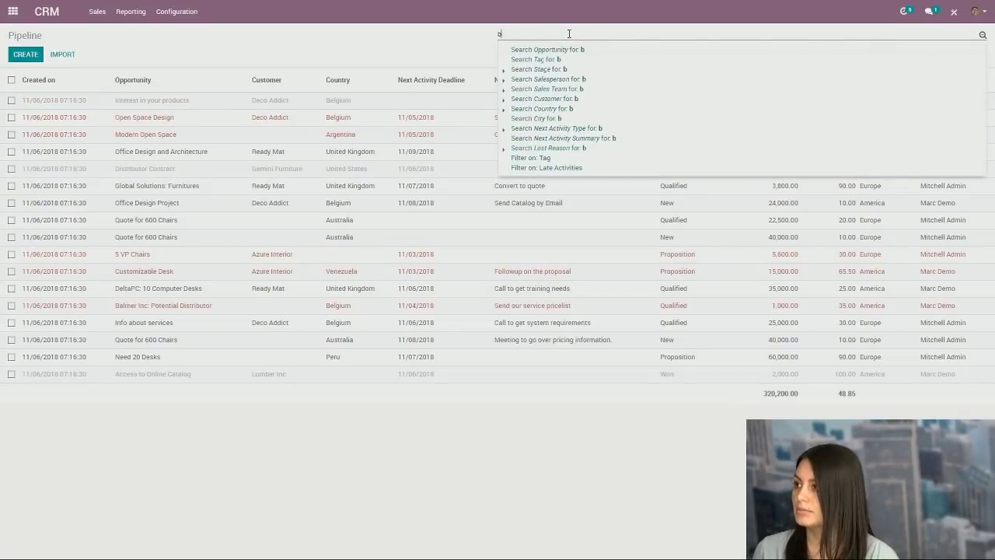
left_click(559, 109)
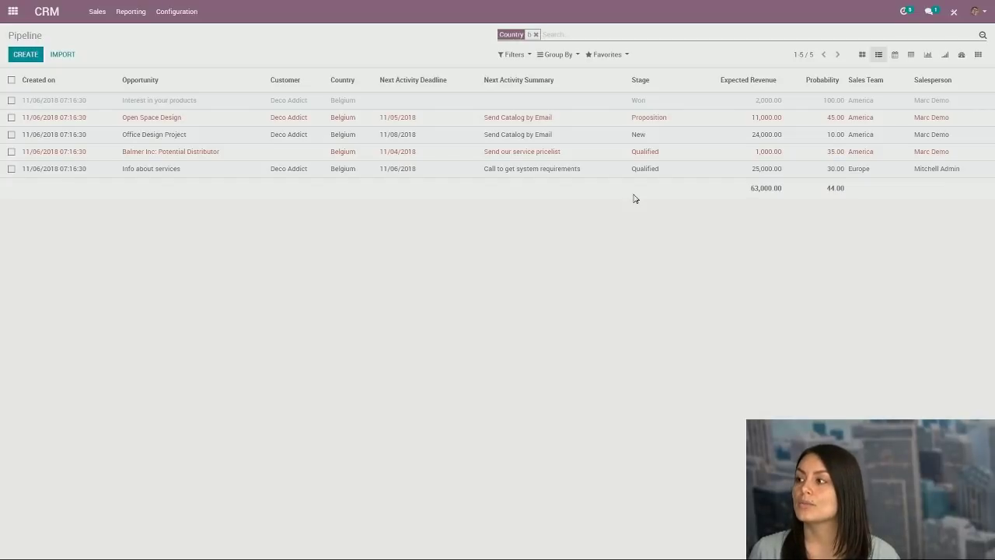
left_click(518, 56)
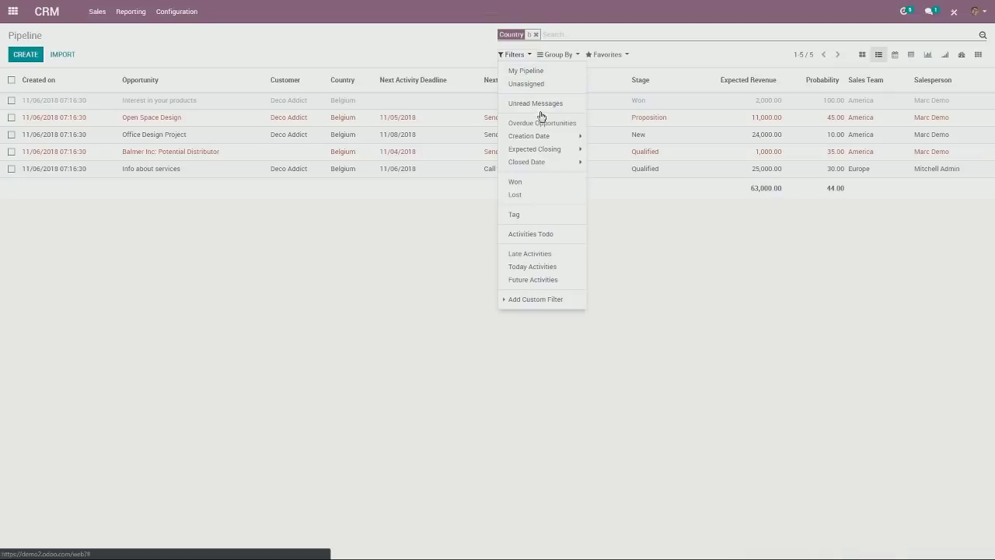
left_click(559, 55)
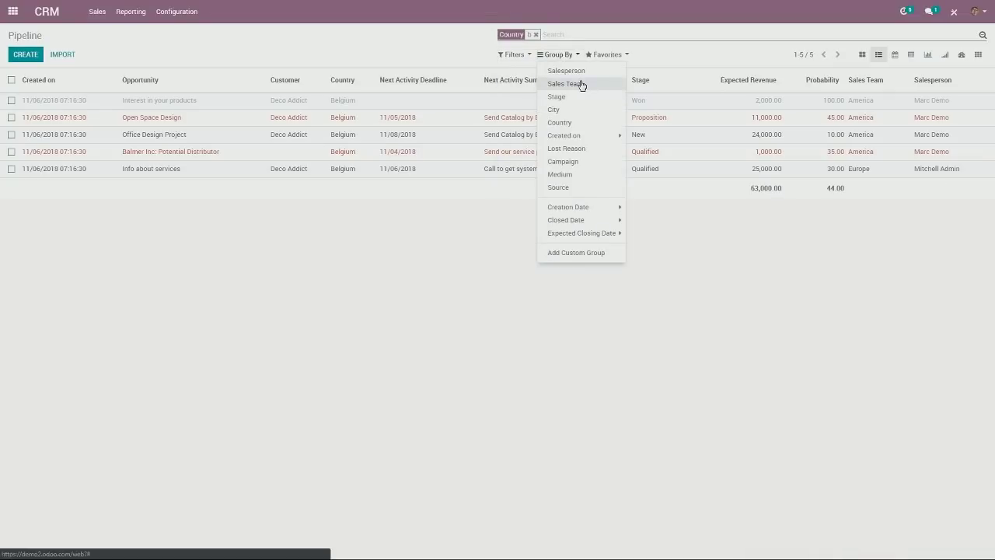
left_click(604, 56)
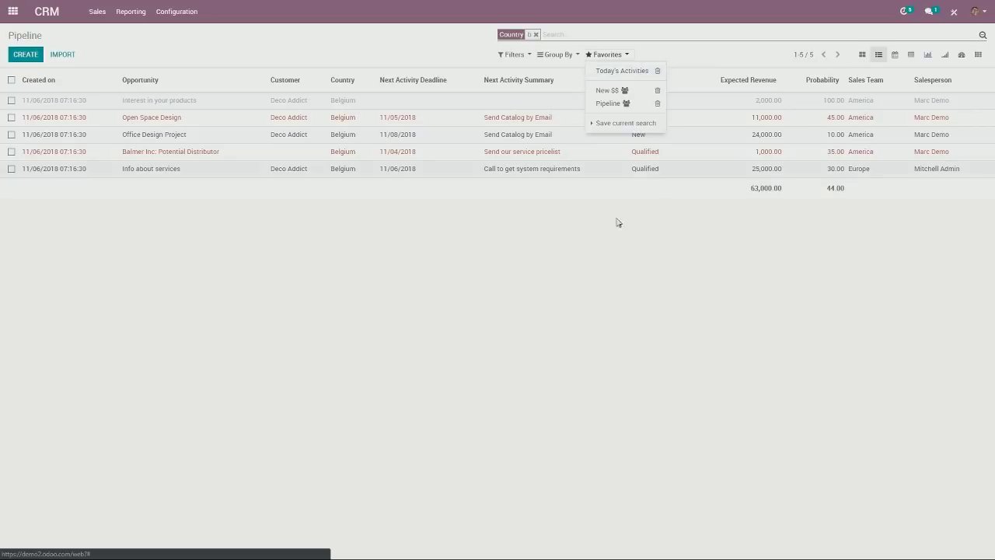
left_click(595, 327)
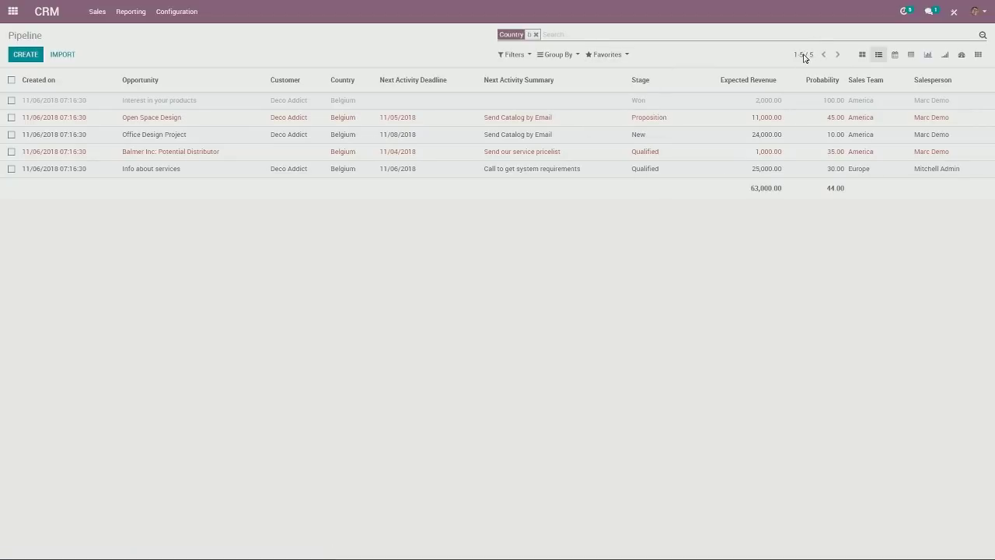
left_click(803, 56)
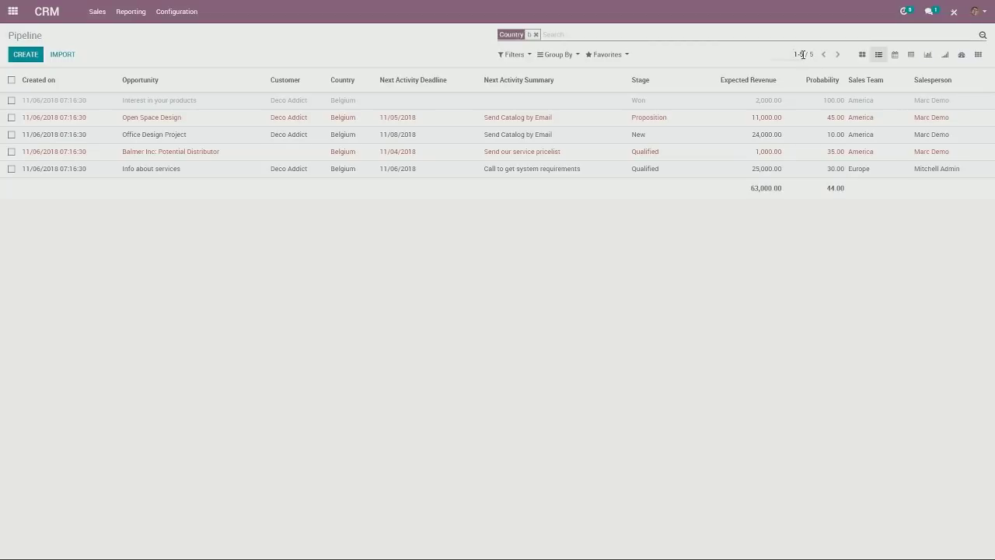